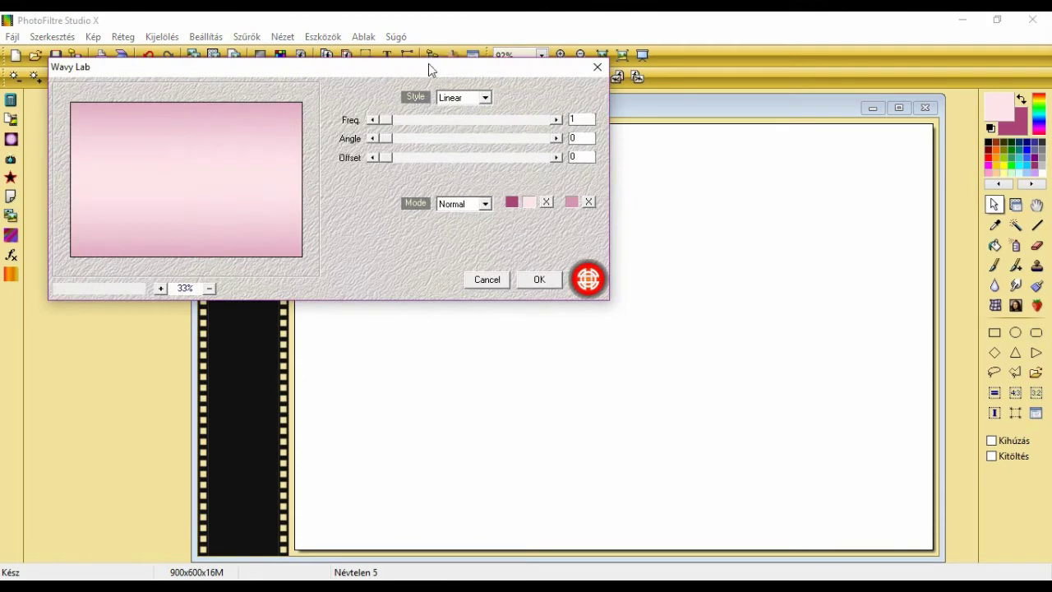
# - Fill the background with a Linear Wavy Lab gradient in Normal mode, raising the frequency by two increments
pyautogui.moveTo(428, 63); pyautogui.dragTo(627, 125)
pyautogui.click(743, 175)
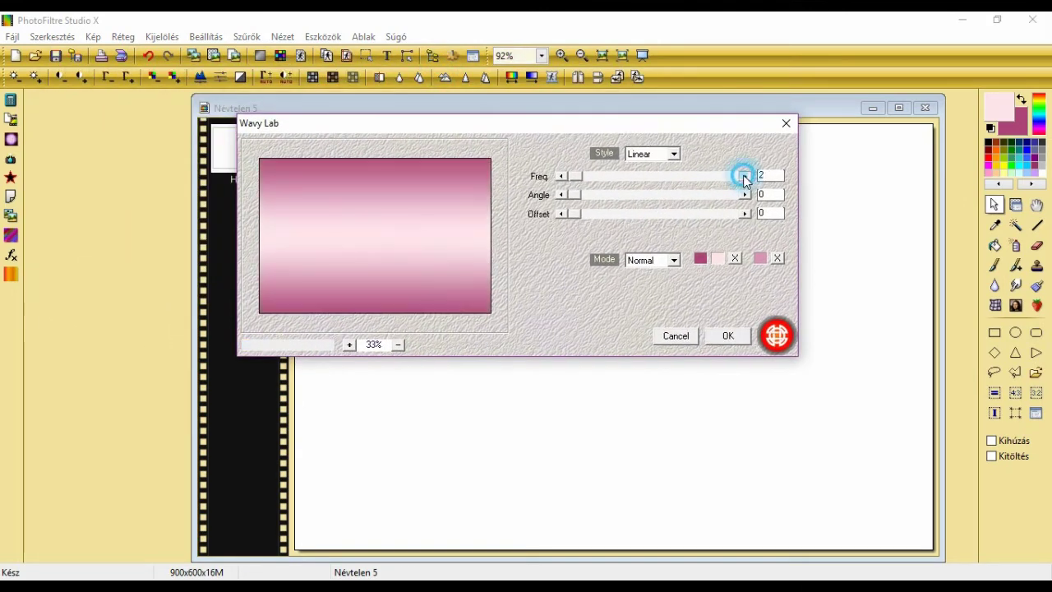
pyautogui.click(744, 175)
pyautogui.click(727, 335)
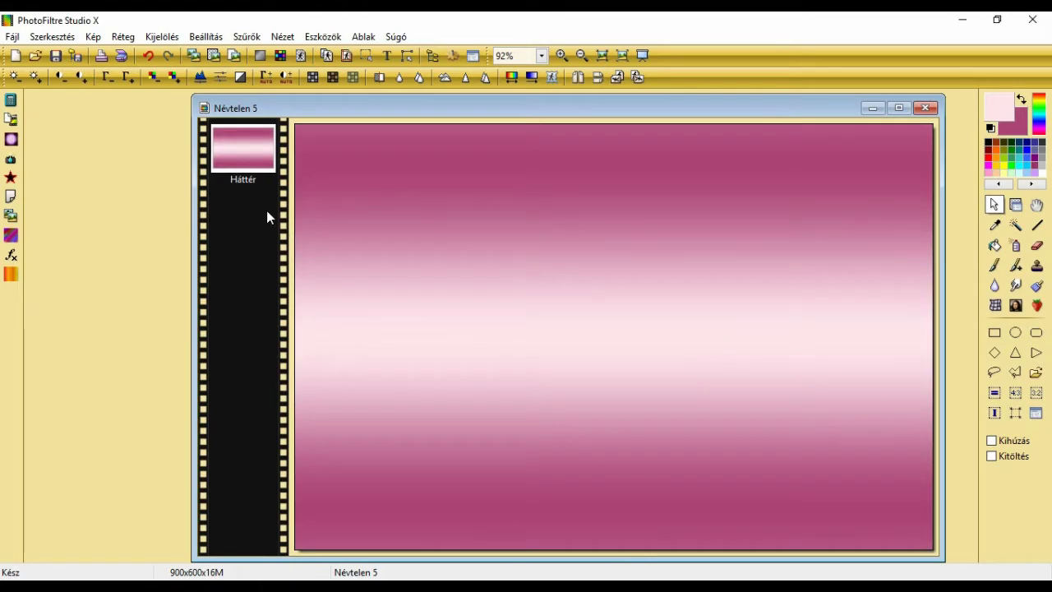
# - Add an empty layer above the background and fill it entirely with the dark pink background colour
pyautogui.click(123, 38)
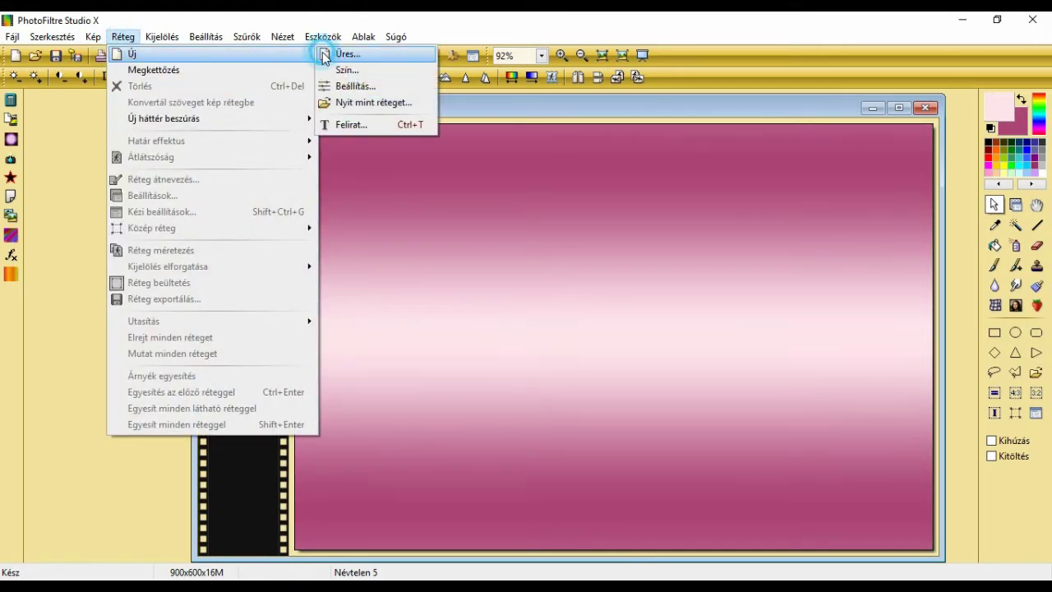
pyautogui.click(327, 53)
pyautogui.click(539, 425)
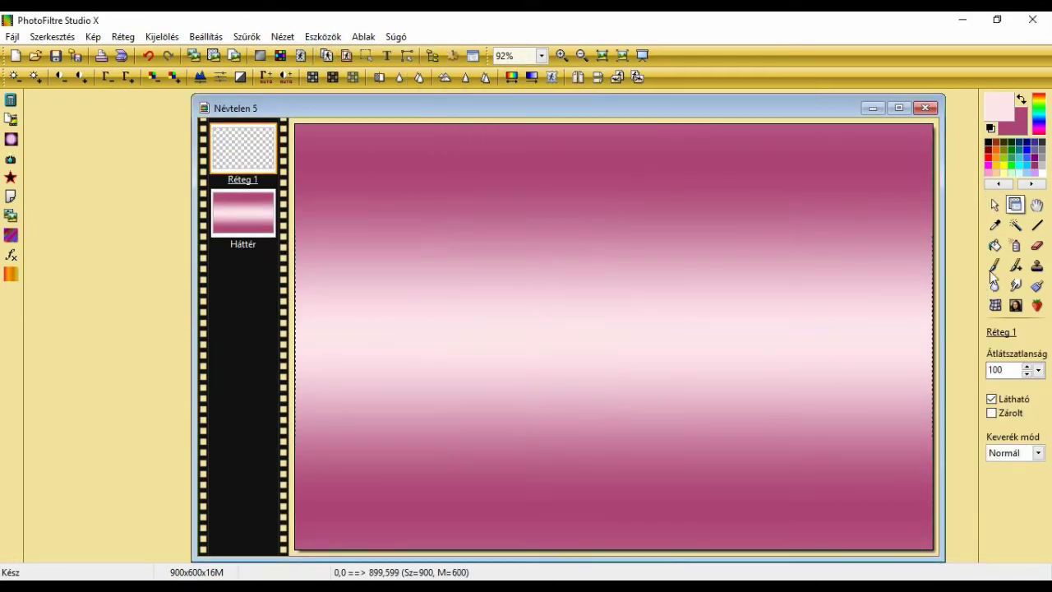
pyautogui.click(995, 244)
pyautogui.click(565, 231)
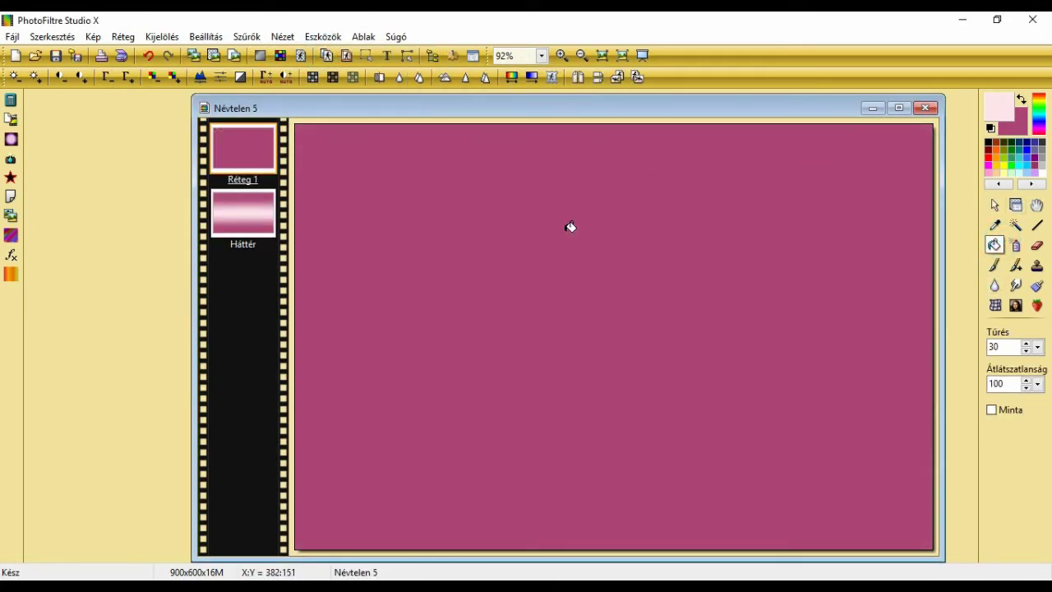
# - Apply the tamer_42.png PhotoMask to the dark pink layer with 100 opacity, transparency colour handling (Átlátszóság) and a stretched mask
pyautogui.click(553, 77)
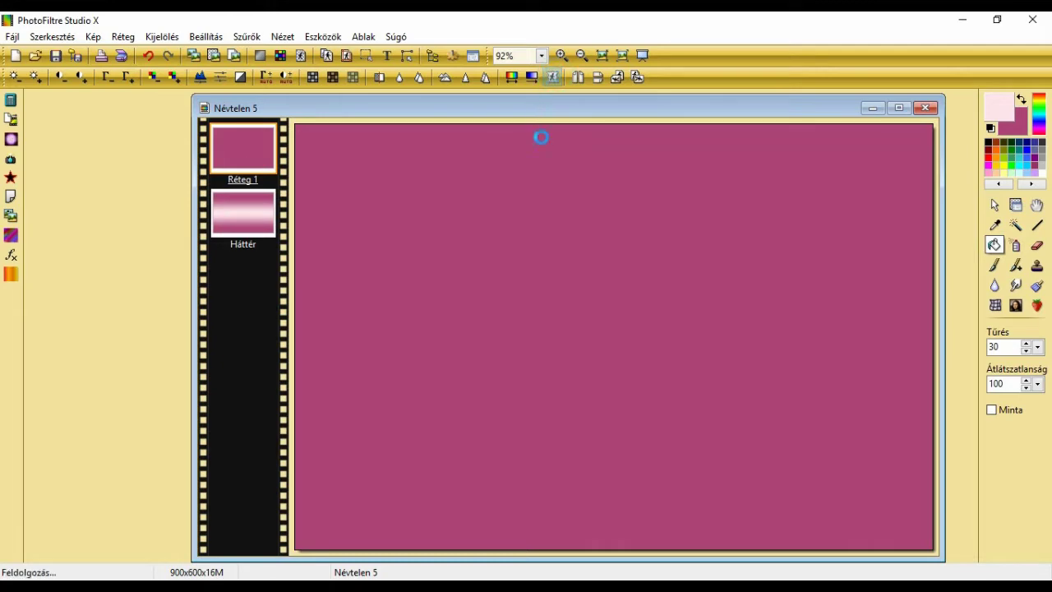
pyautogui.click(618, 213)
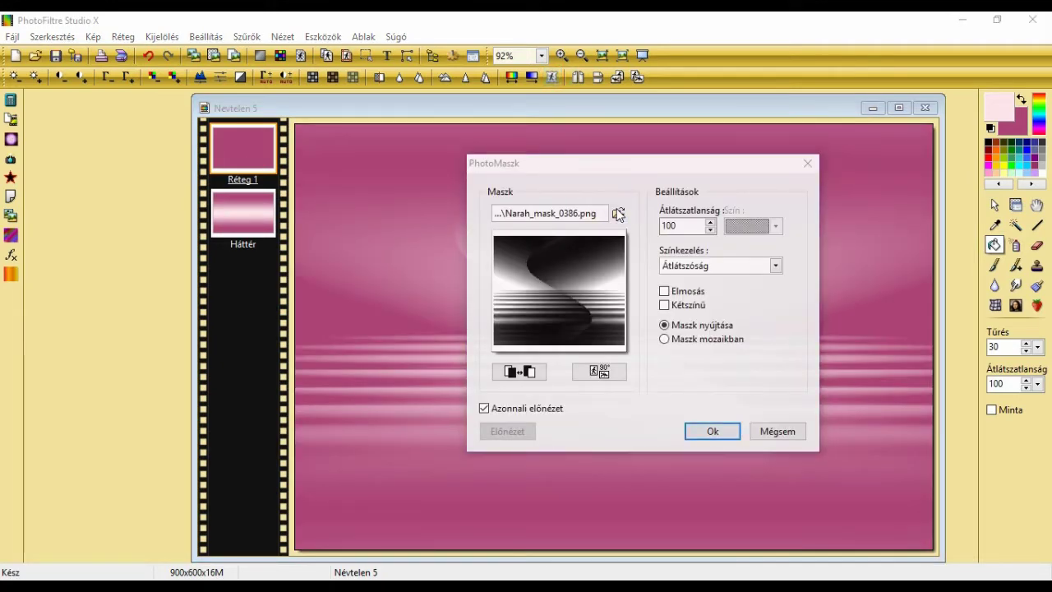
pyautogui.click(618, 232)
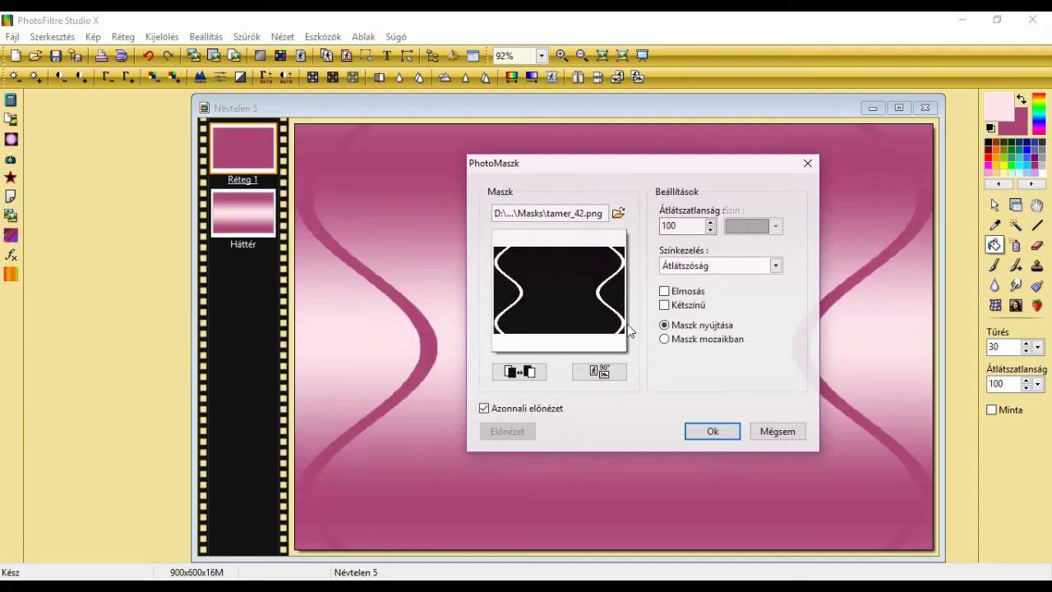
pyautogui.click(705, 431)
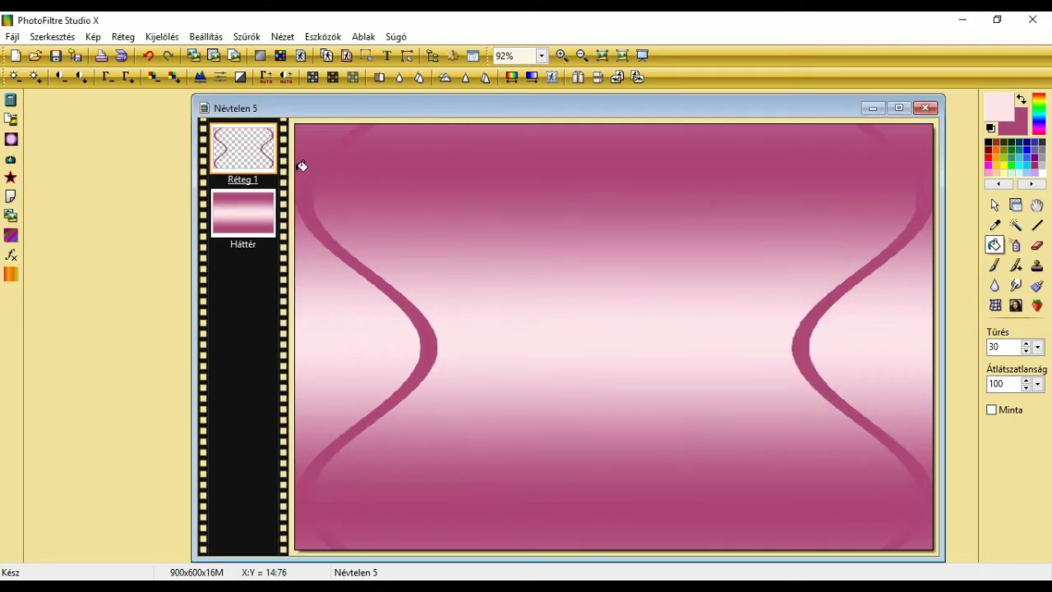
# - Sharpen the wavy line layer with the micro contrast filter (Mikro kontraszt) at 100% intensity and a 12 pixel radius
pyautogui.click(249, 37)
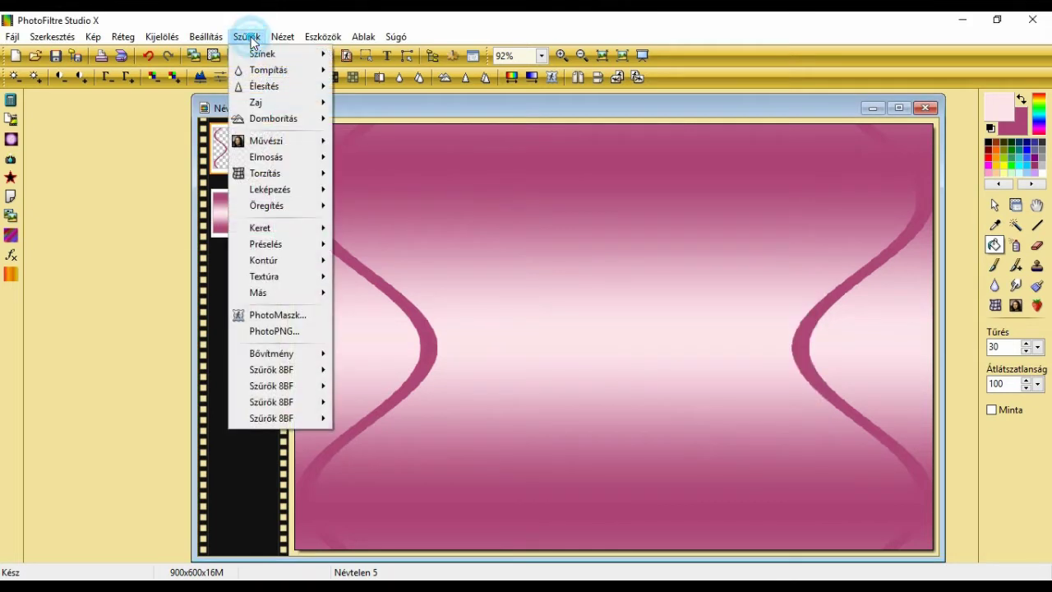
pyautogui.moveTo(292, 184)
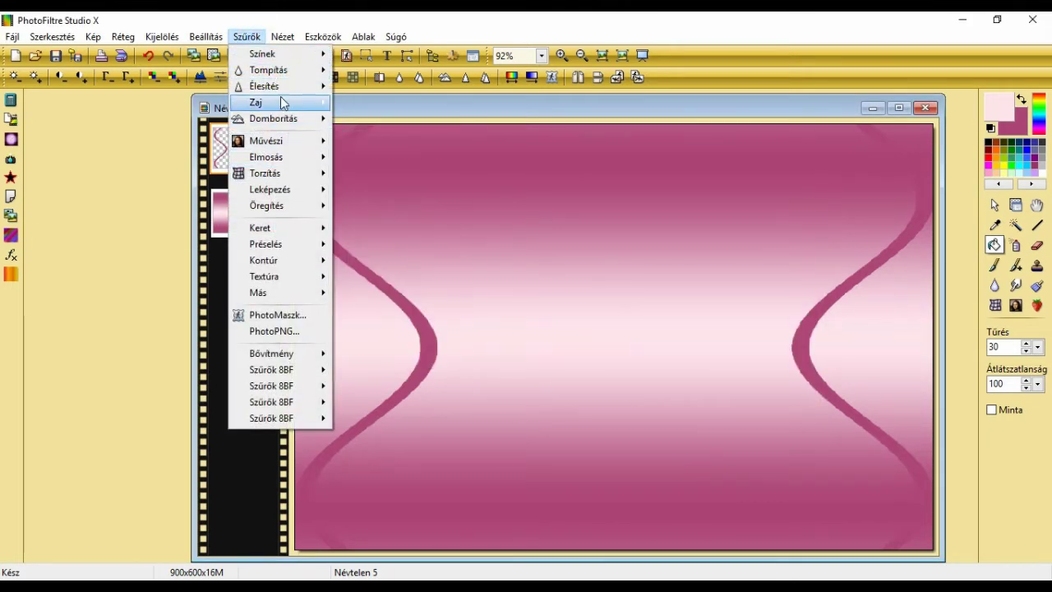
pyautogui.moveTo(281, 87)
pyautogui.click(374, 163)
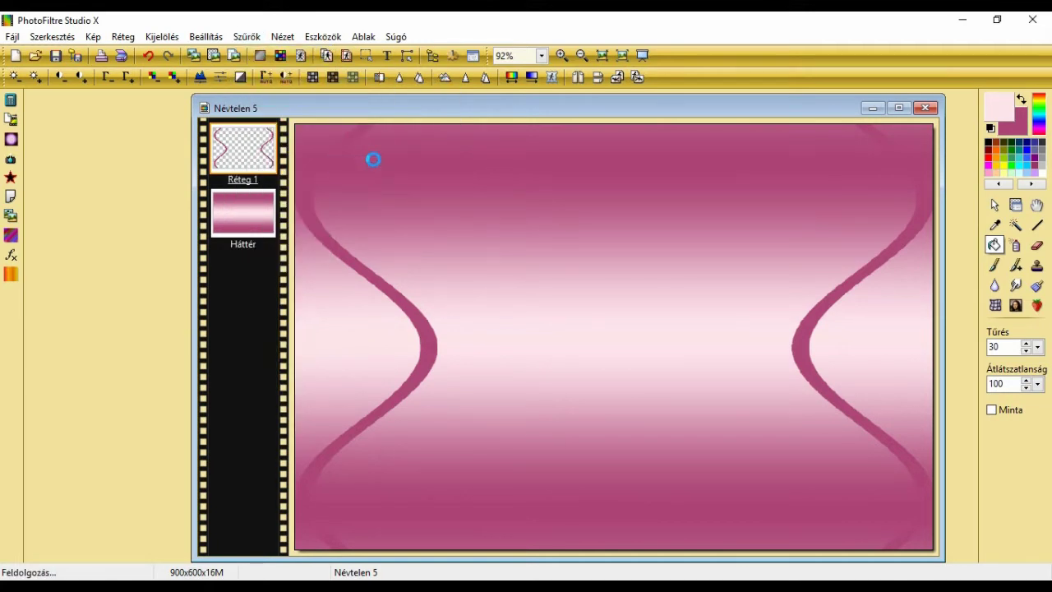
pyautogui.click(544, 357)
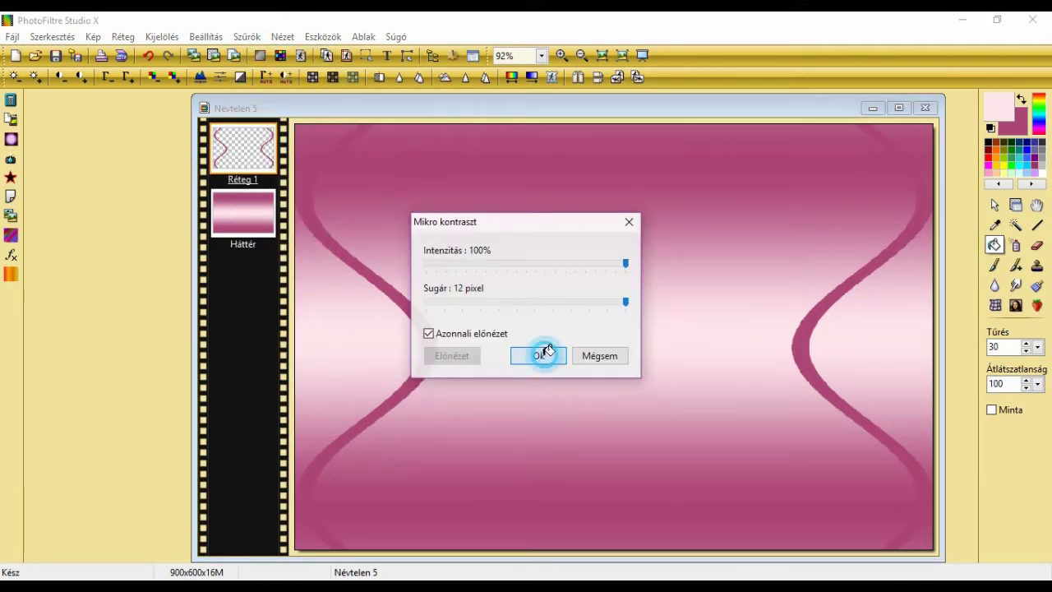
# - Apply the sandstone texture (Homokkő) to the wavy line layer
pyautogui.click(247, 38)
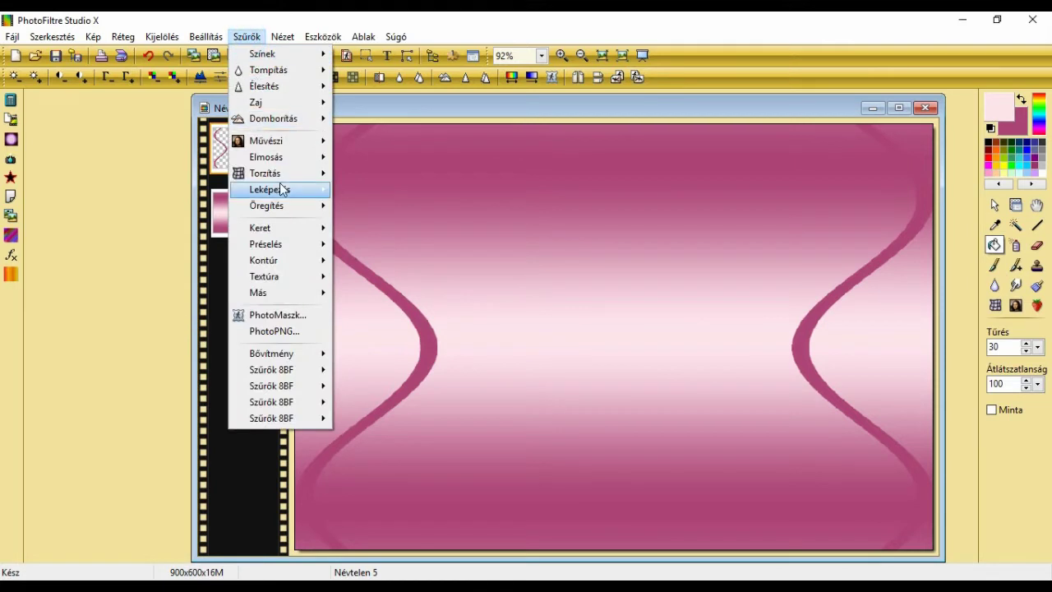
pyautogui.moveTo(296, 283)
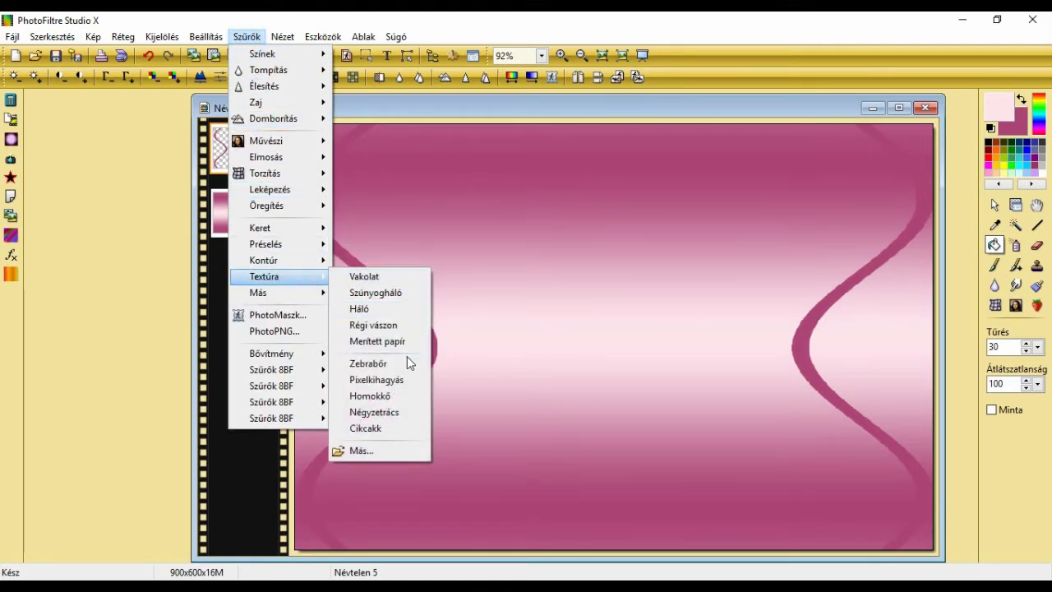
pyautogui.click(408, 397)
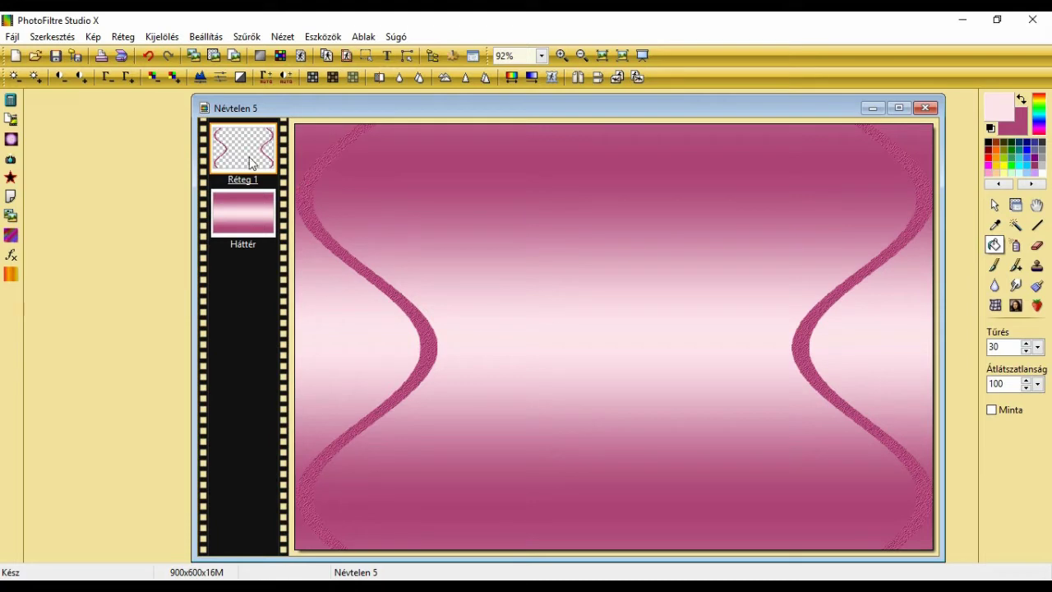
# - Outline the area between the left image edge and the left wavy line with a polygon selection, about 190 x 600 pixels
pyautogui.click(994, 206)
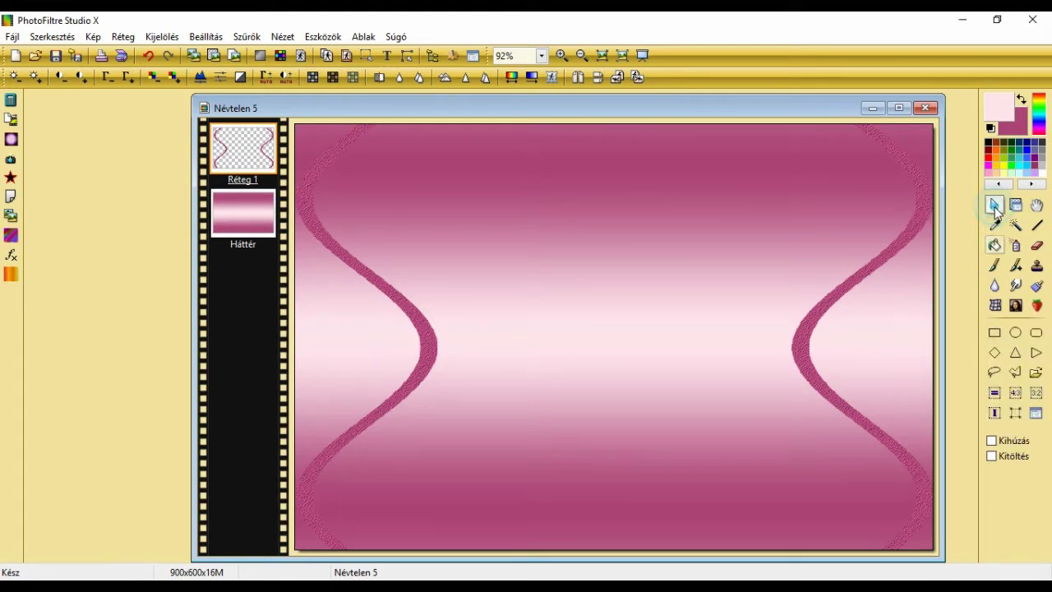
pyautogui.click(1015, 376)
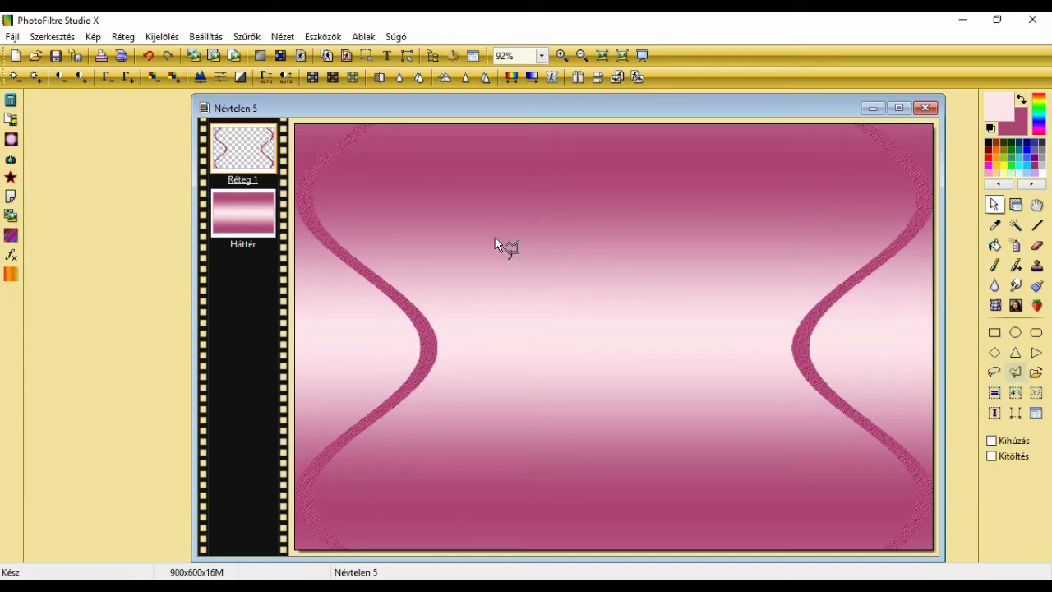
pyautogui.click(369, 122)
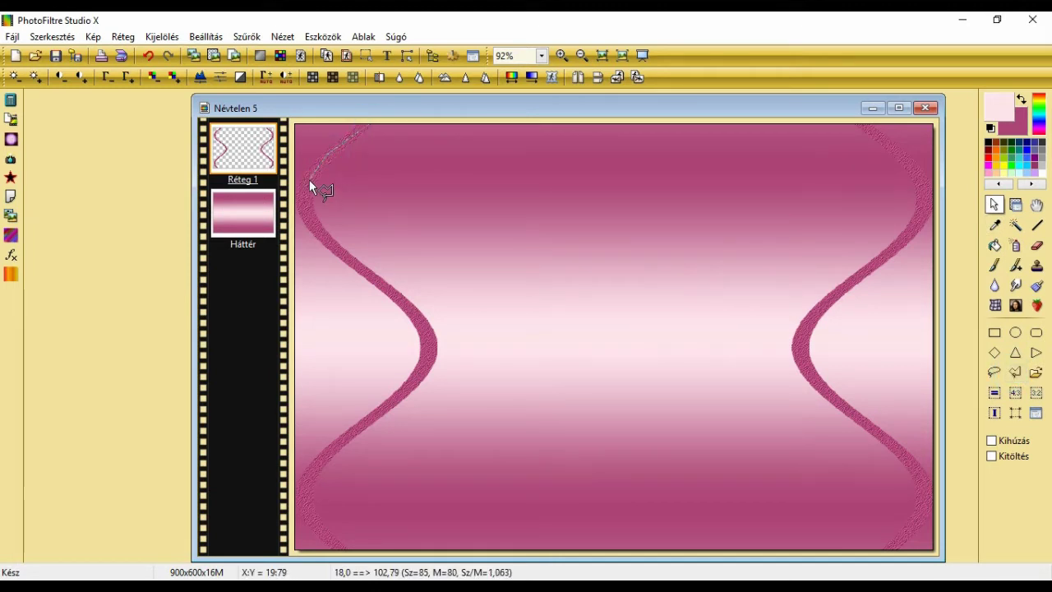
pyautogui.click(309, 179)
pyautogui.click(305, 200)
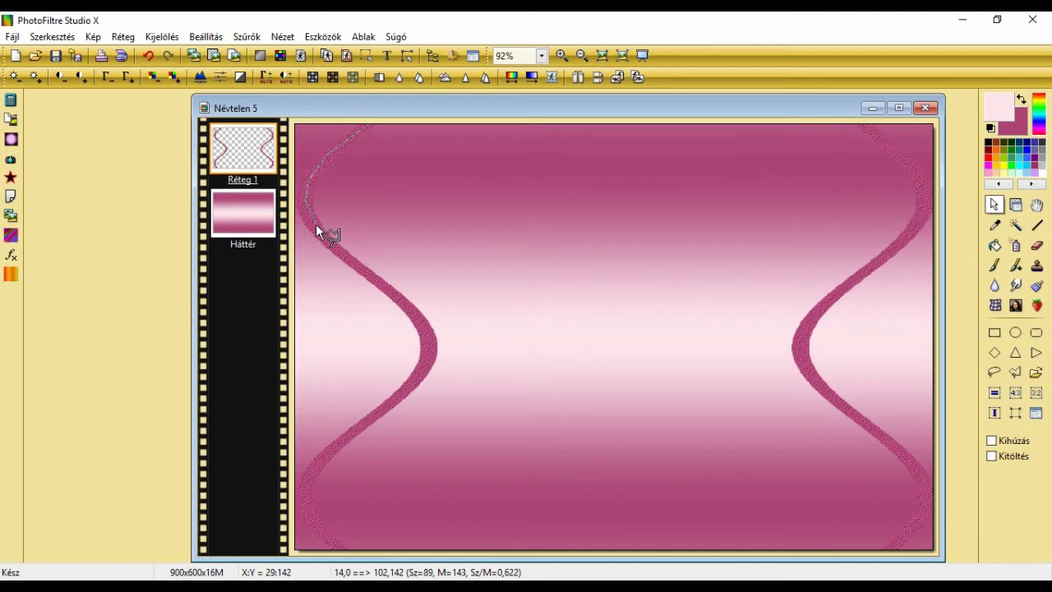
pyautogui.click(316, 223)
pyautogui.click(358, 273)
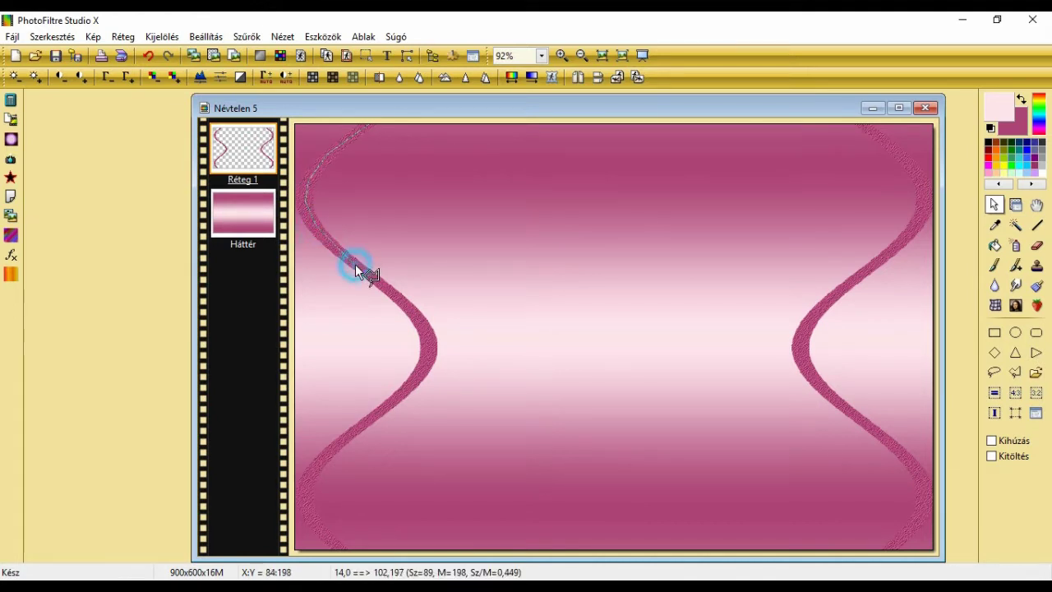
pyautogui.click(410, 308)
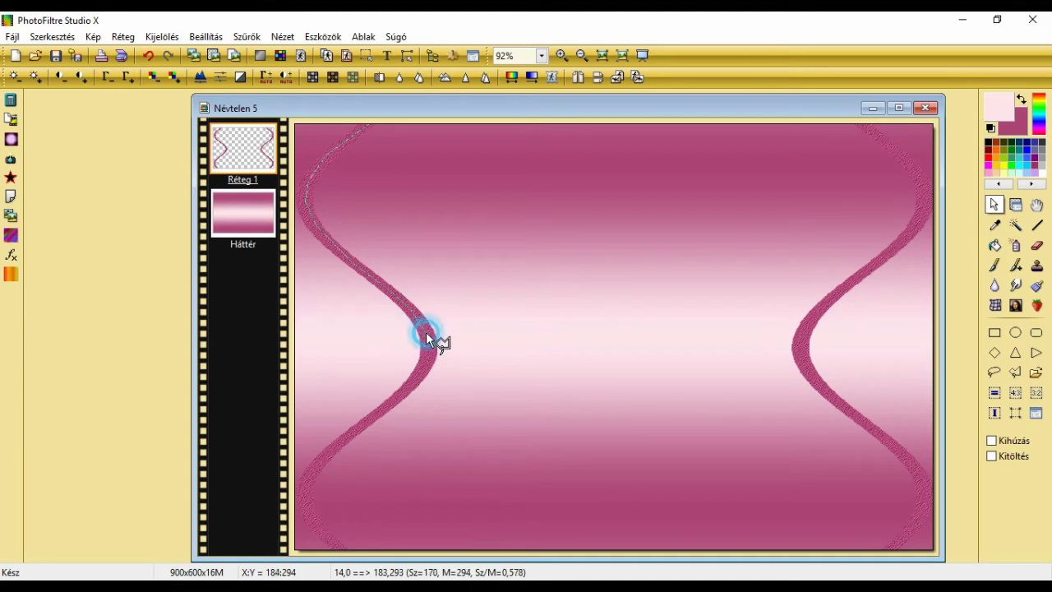
pyautogui.click(428, 352)
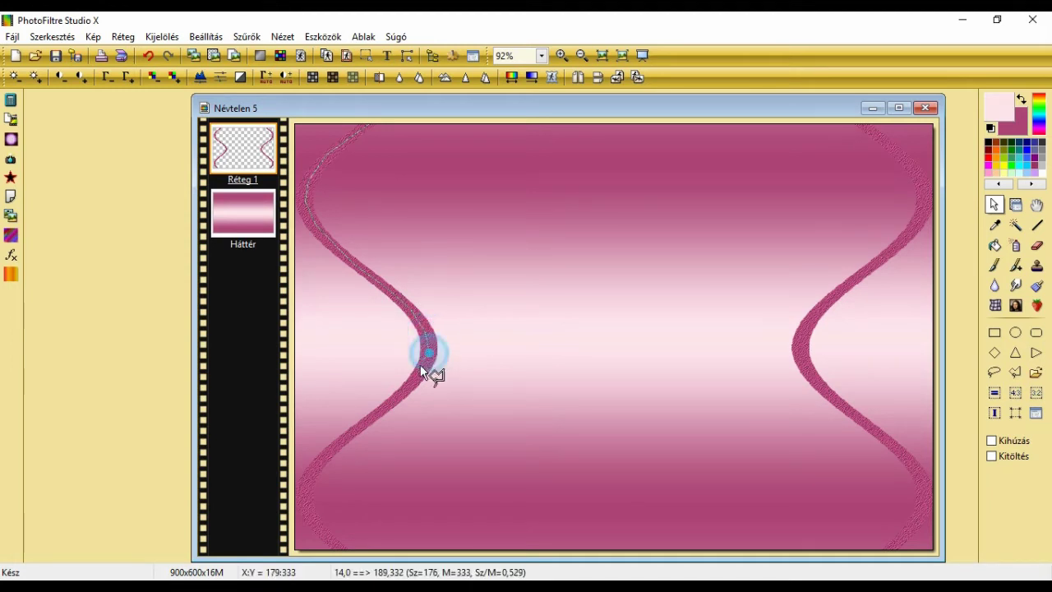
pyautogui.click(394, 399)
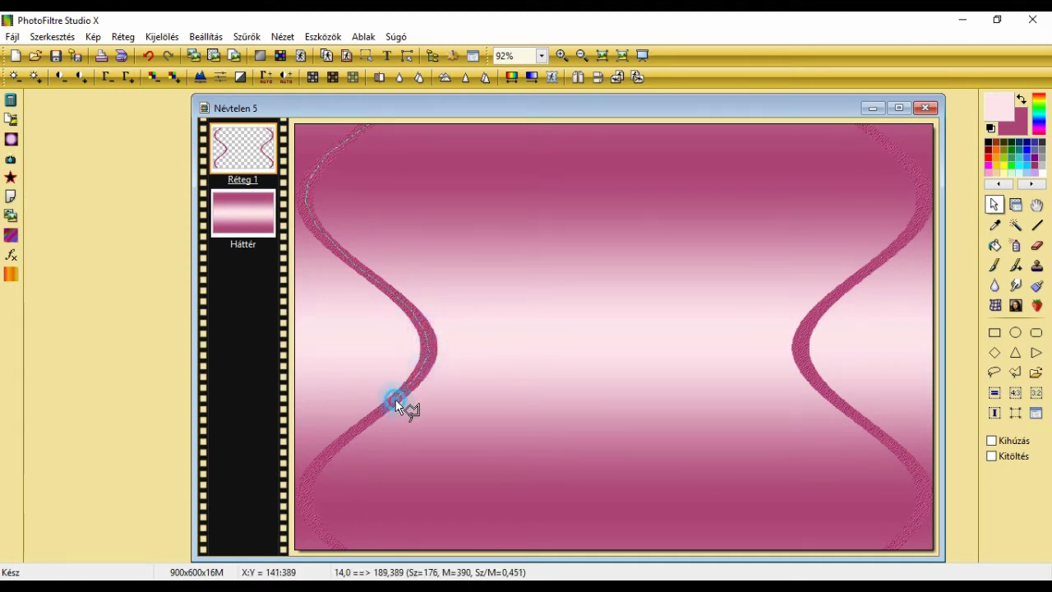
pyautogui.click(332, 445)
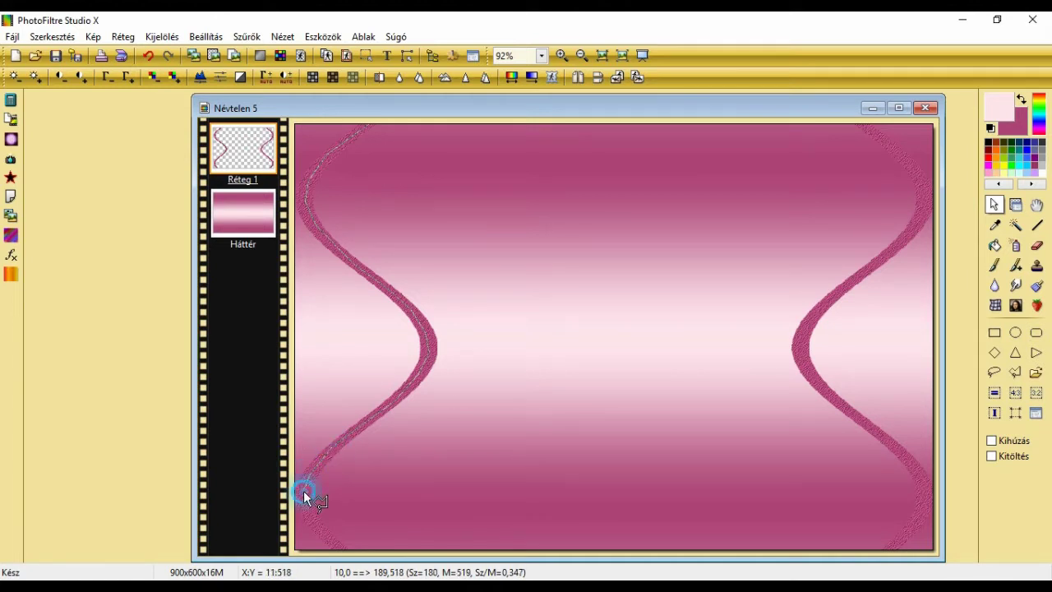
pyautogui.click(311, 515)
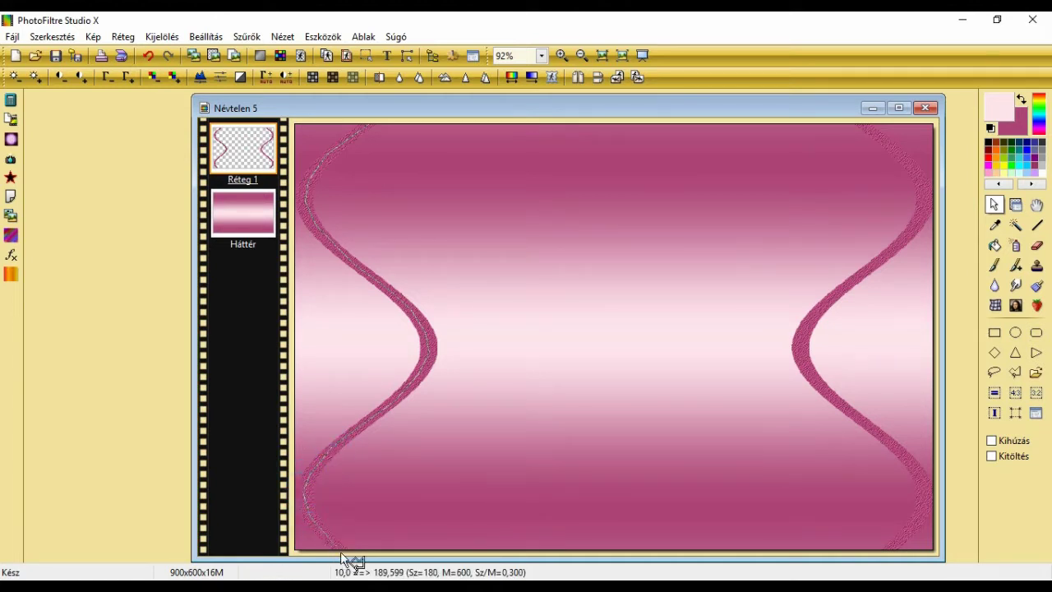
pyautogui.click(338, 551)
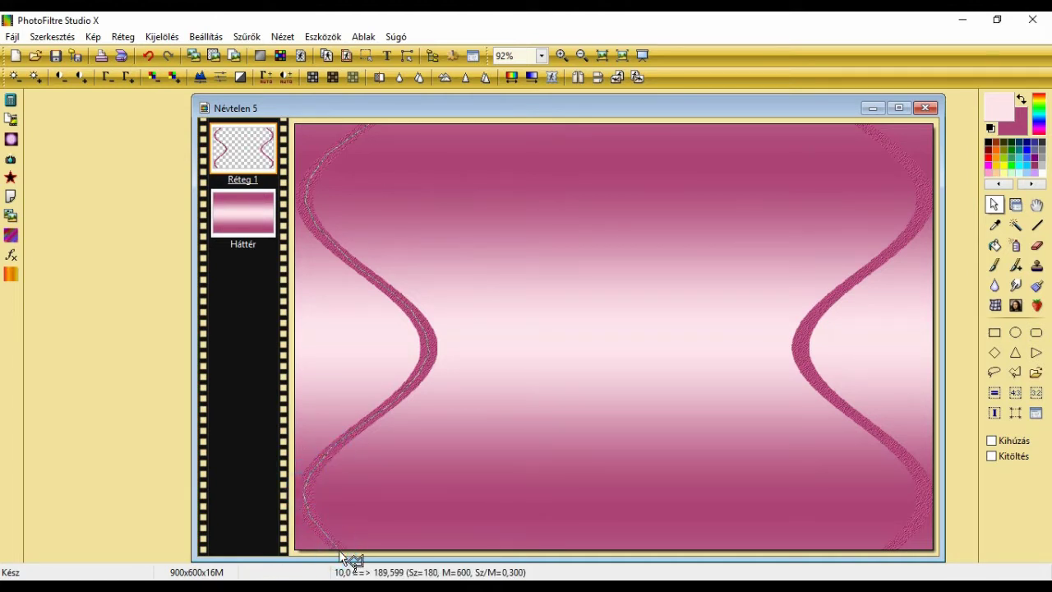
pyautogui.click(291, 549)
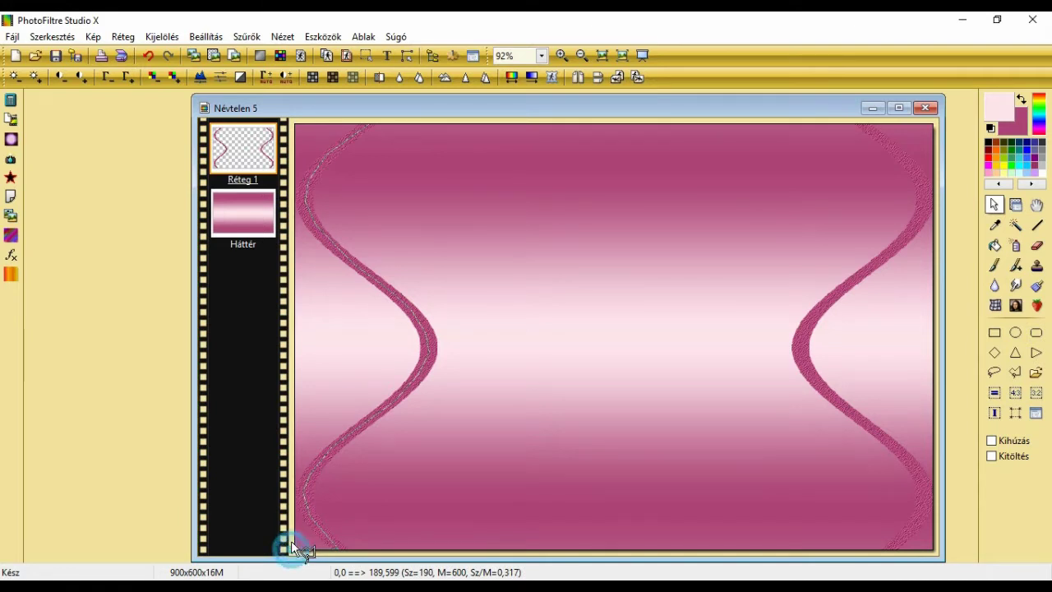
pyautogui.click(291, 120)
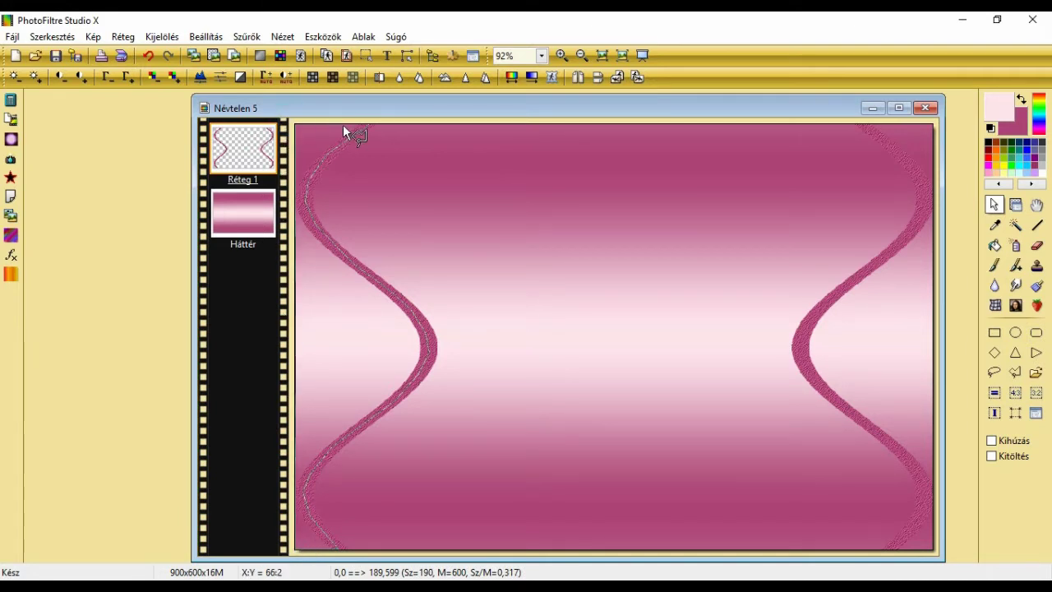
pyautogui.doubleClick(368, 123)
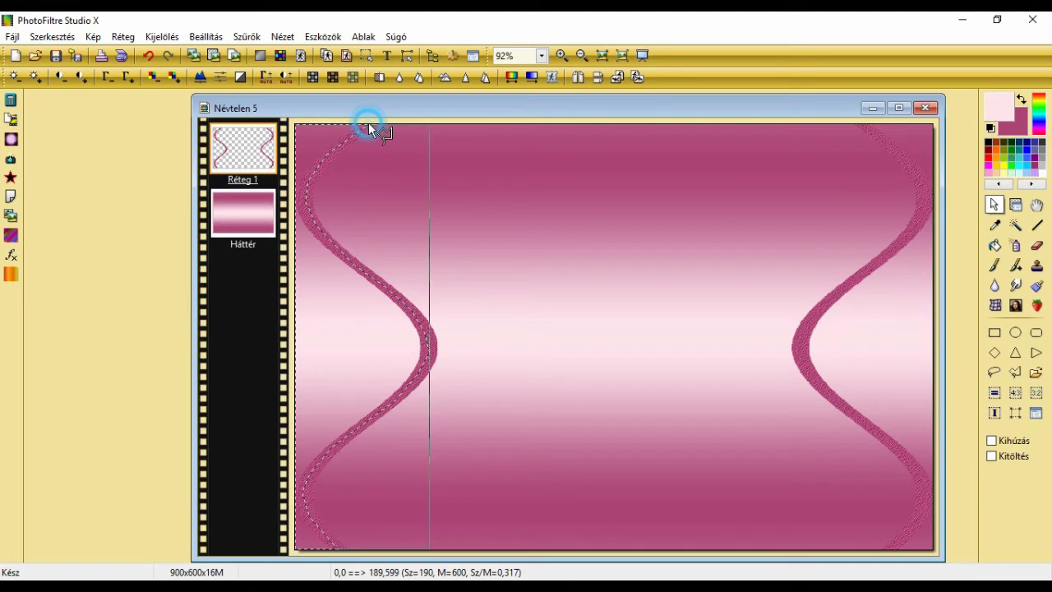
# - Duplicate the selected left side area of the background (Háttér) onto its own layer
pyautogui.click(253, 214)
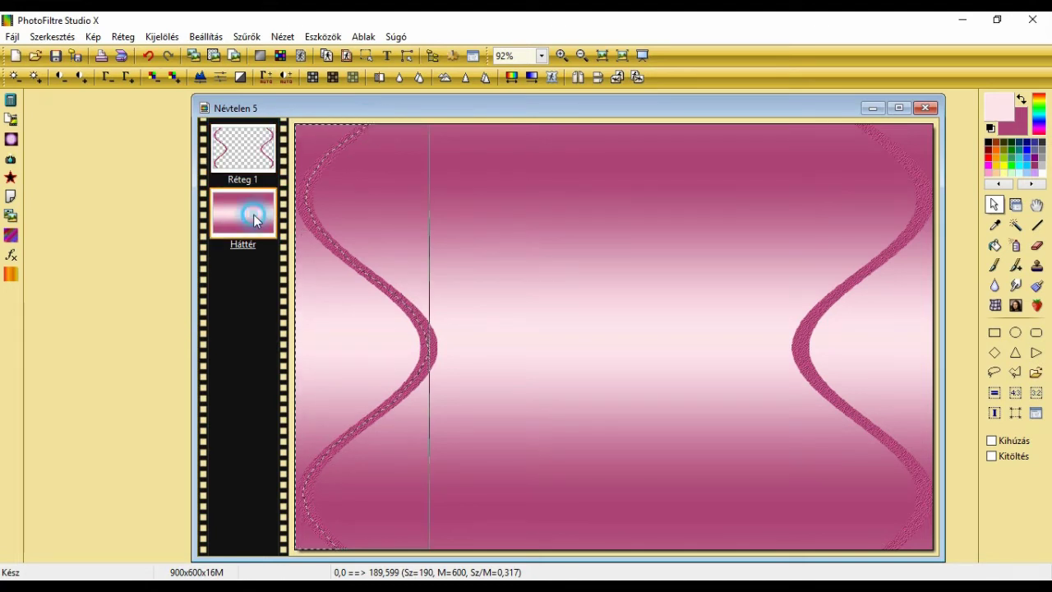
pyautogui.rightClick(327, 323)
pyautogui.click(378, 249)
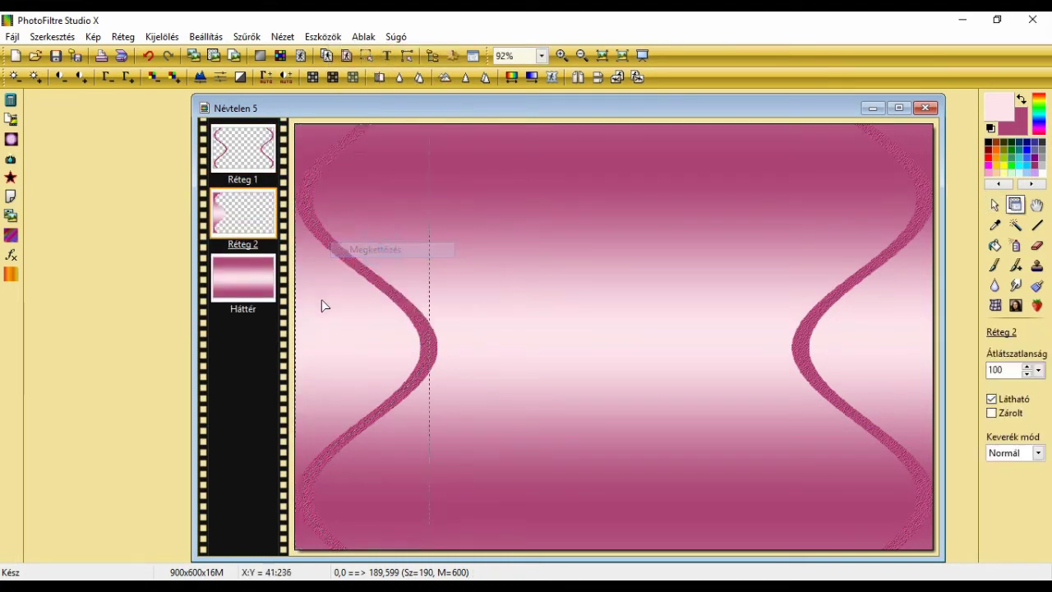
# - Apply the Mehdi Wavy Lab filter to the left side layer with Radial style, frequency 3, deviation 0 and offset 0
pyautogui.click(247, 36)
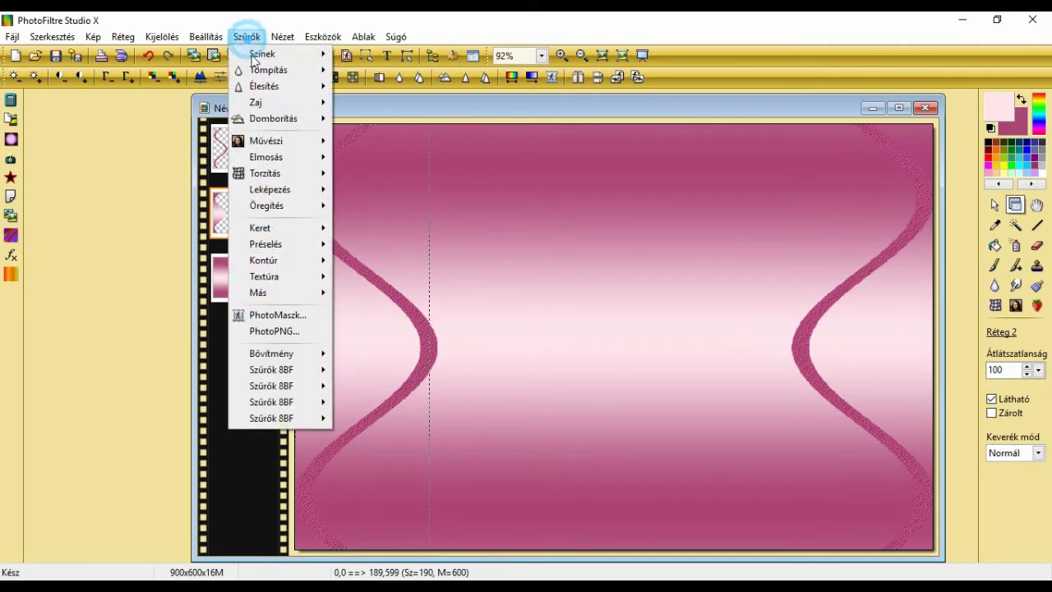
pyautogui.moveTo(296, 402)
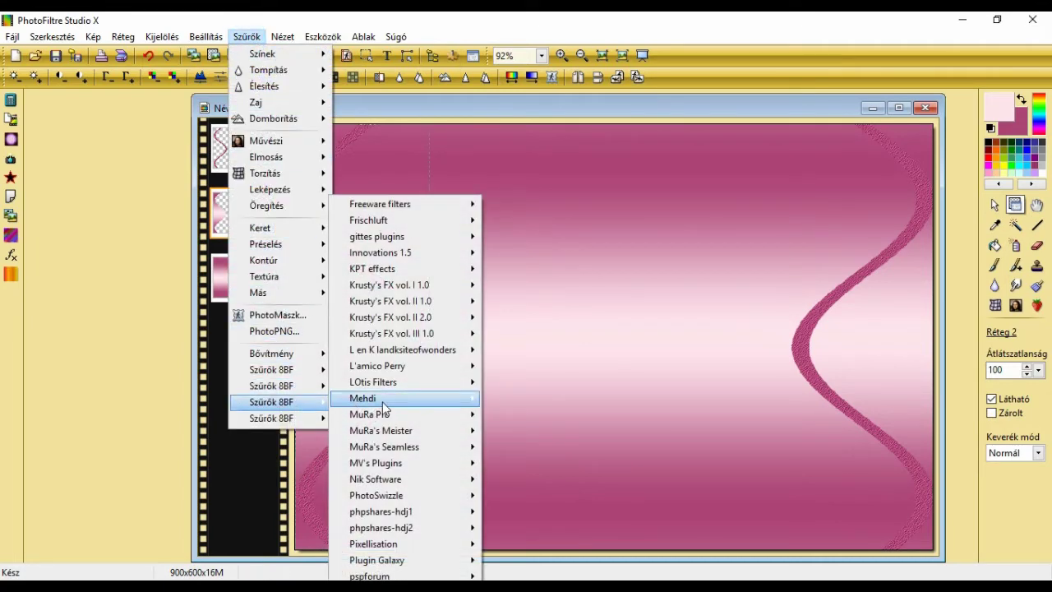
pyautogui.moveTo(384, 401)
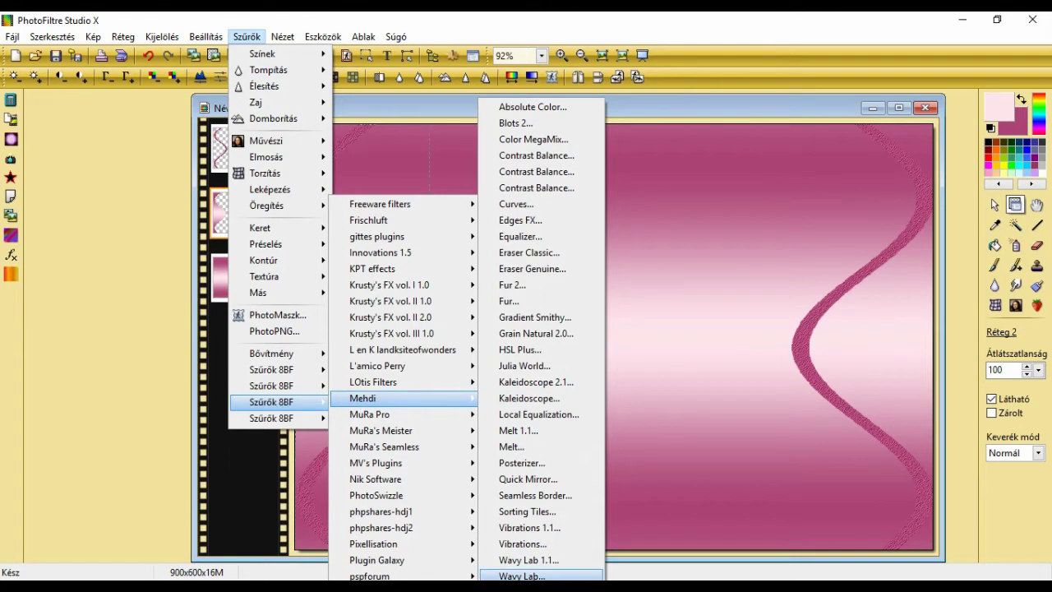
pyautogui.click(523, 575)
pyautogui.moveTo(549, 69); pyautogui.dragTo(728, 181)
pyautogui.click(669, 198)
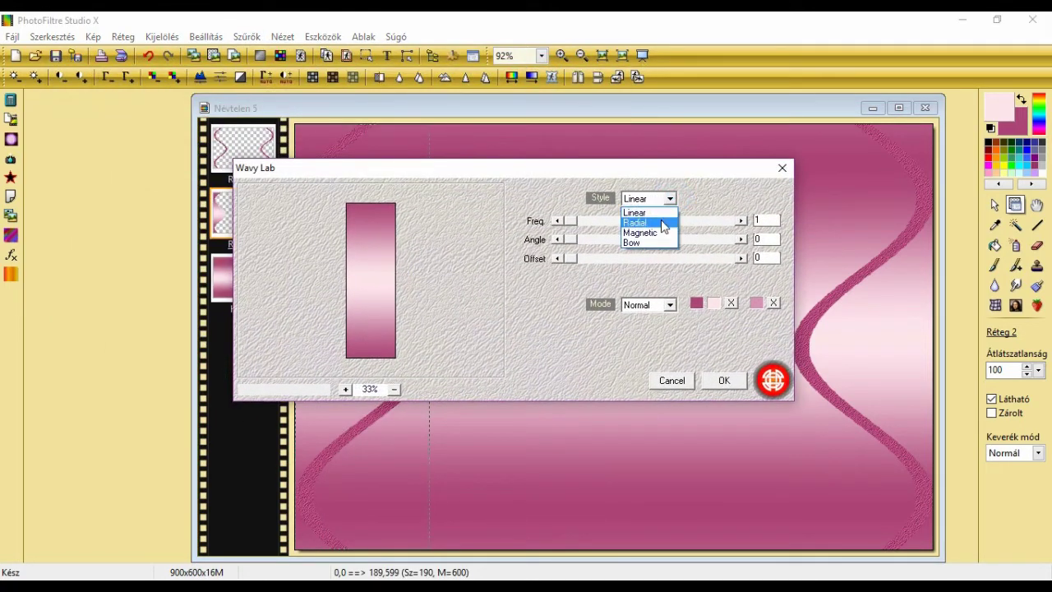
pyautogui.click(661, 218)
pyautogui.click(740, 221)
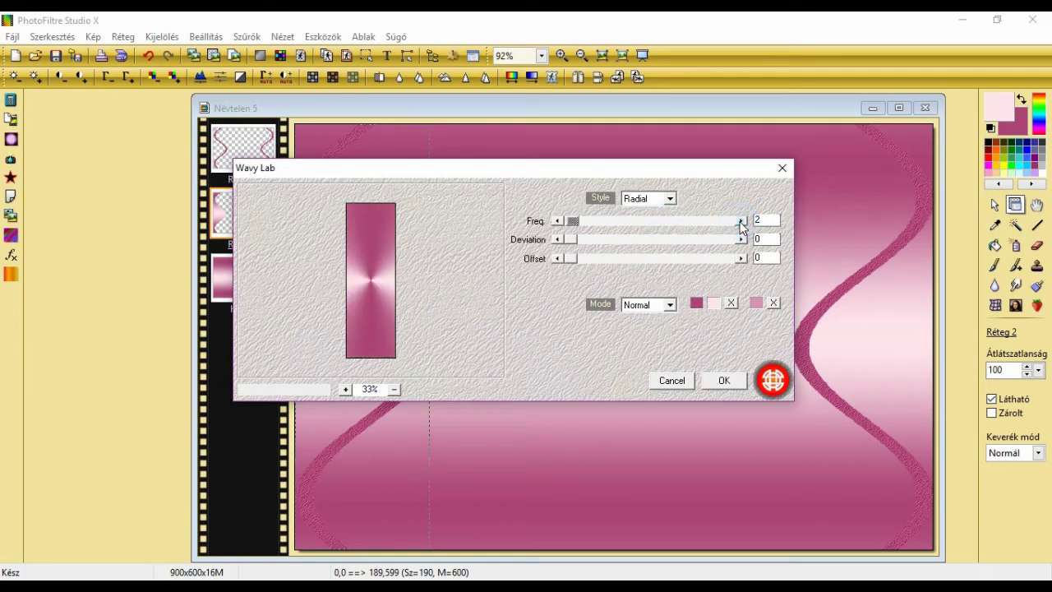
pyautogui.click(741, 221)
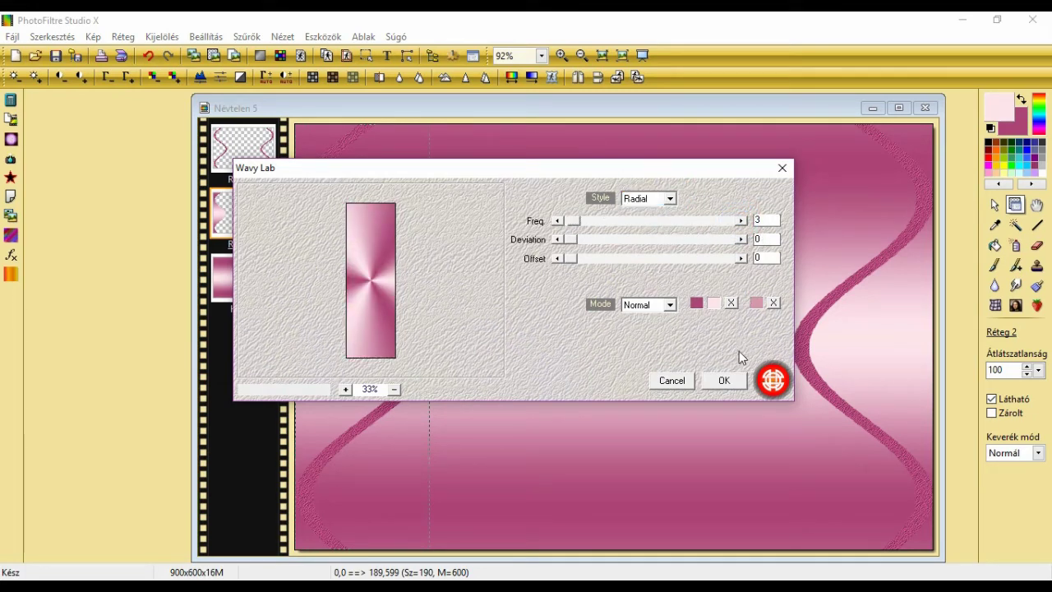
pyautogui.click(725, 381)
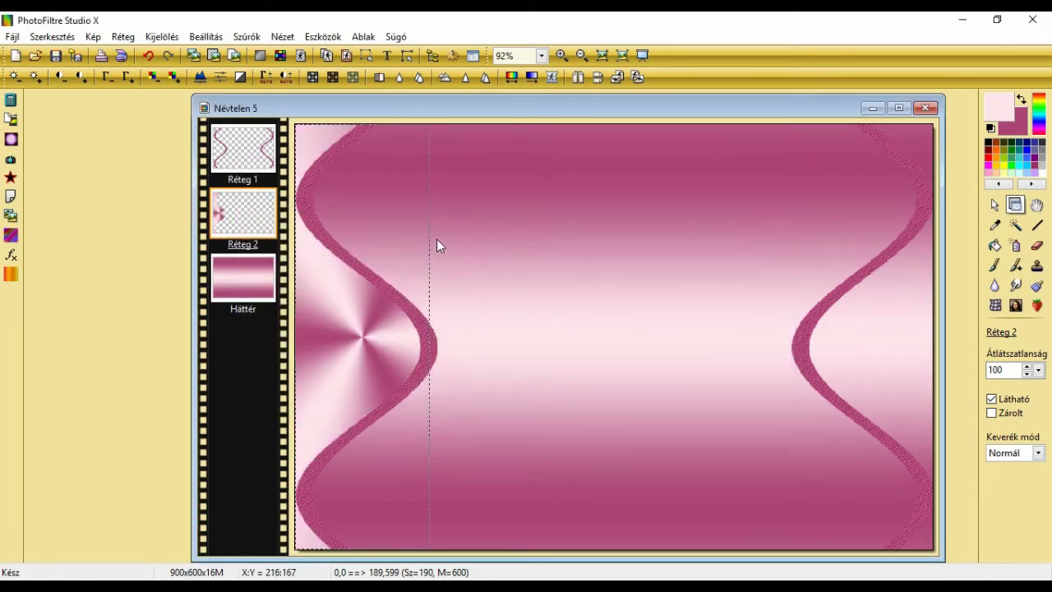
# - Start the AP 01 [Innovations] Lines - SilverLining filter on the left side layer and set its line color to RGB 255, 255, 254
pyautogui.click(248, 37)
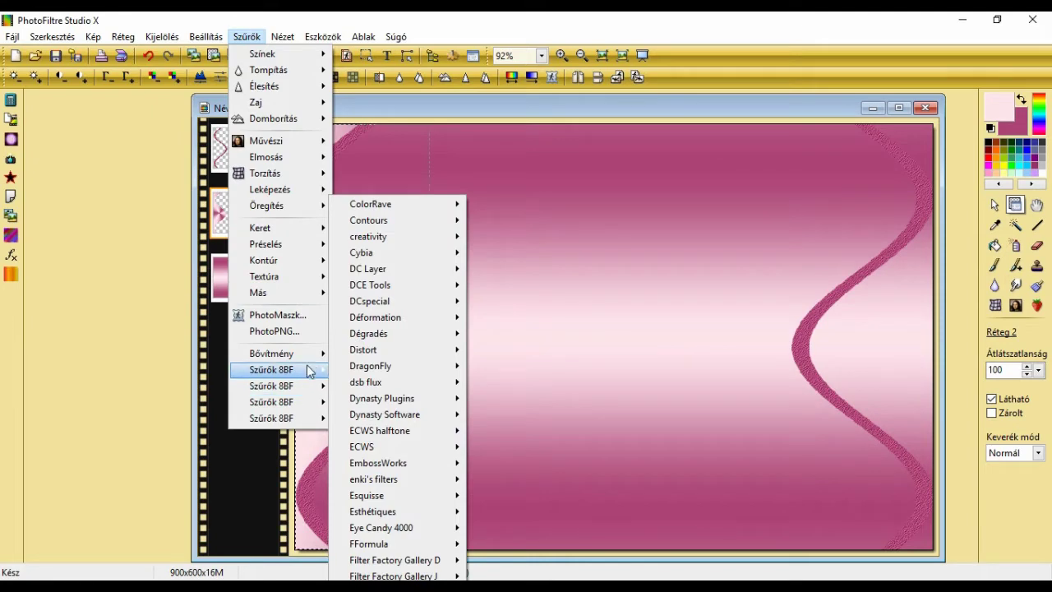
pyautogui.moveTo(310, 372)
pyautogui.moveTo(444, 447)
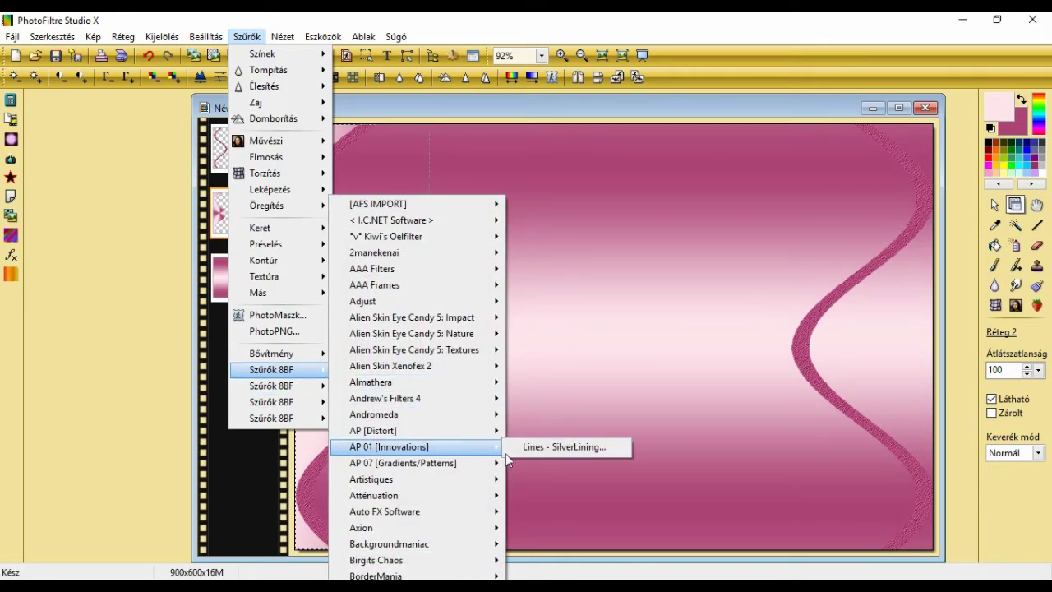
pyautogui.click(557, 446)
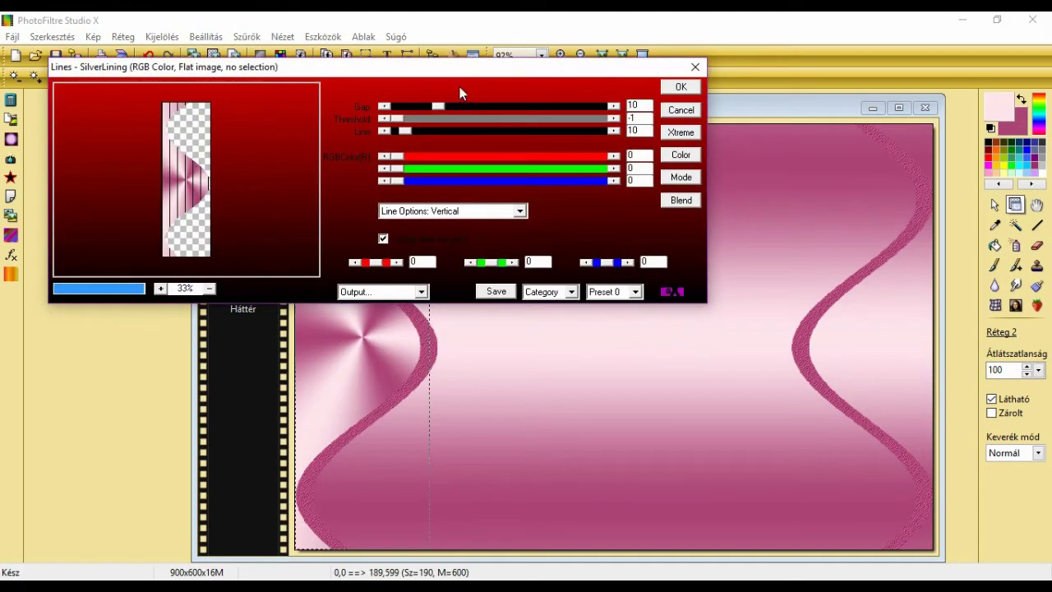
pyautogui.moveTo(460, 86); pyautogui.dragTo(624, 173)
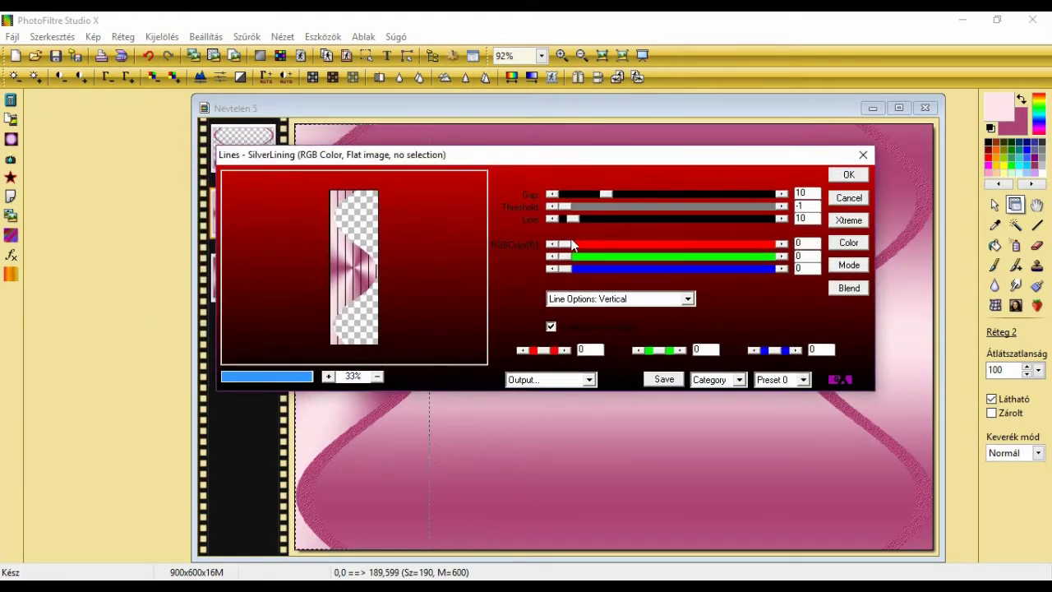
pyautogui.moveTo(586, 249); pyautogui.dragTo(748, 257)
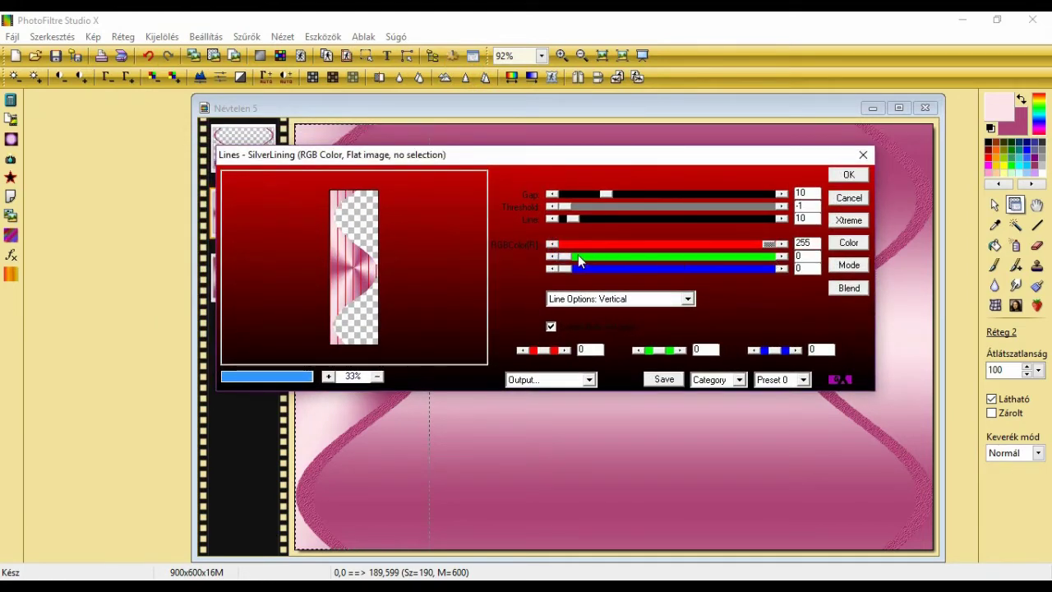
pyautogui.moveTo(577, 255); pyautogui.dragTo(721, 271)
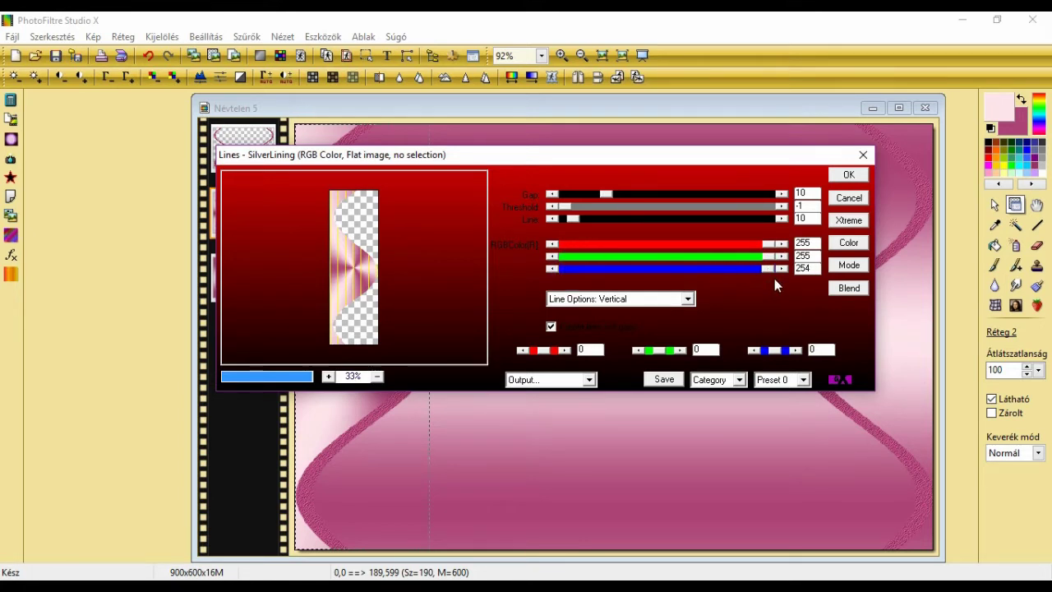
# - Set the SilverLining gap to 5, choose the Dotty Grid line option and apply the filter
pyautogui.click(607, 194)
pyautogui.moveTo(607, 195); pyautogui.dragTo(600, 196)
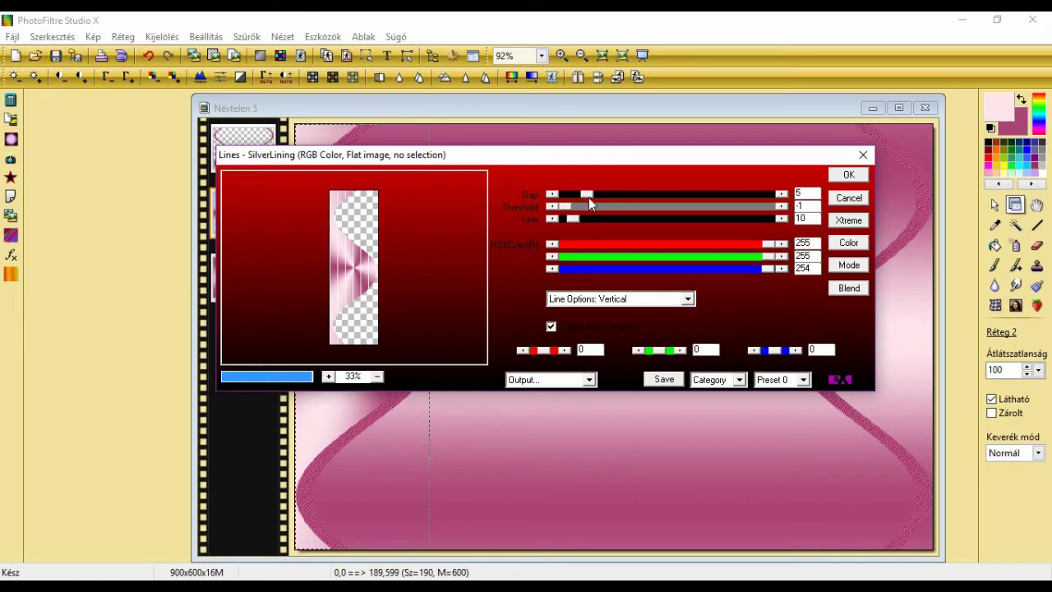
pyautogui.click(596, 301)
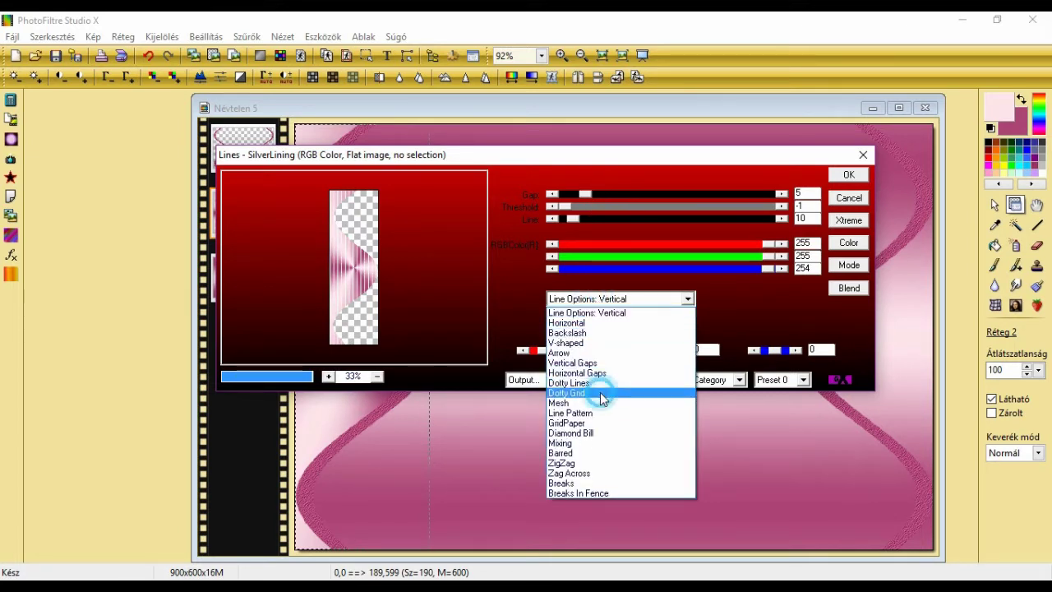
pyautogui.click(600, 393)
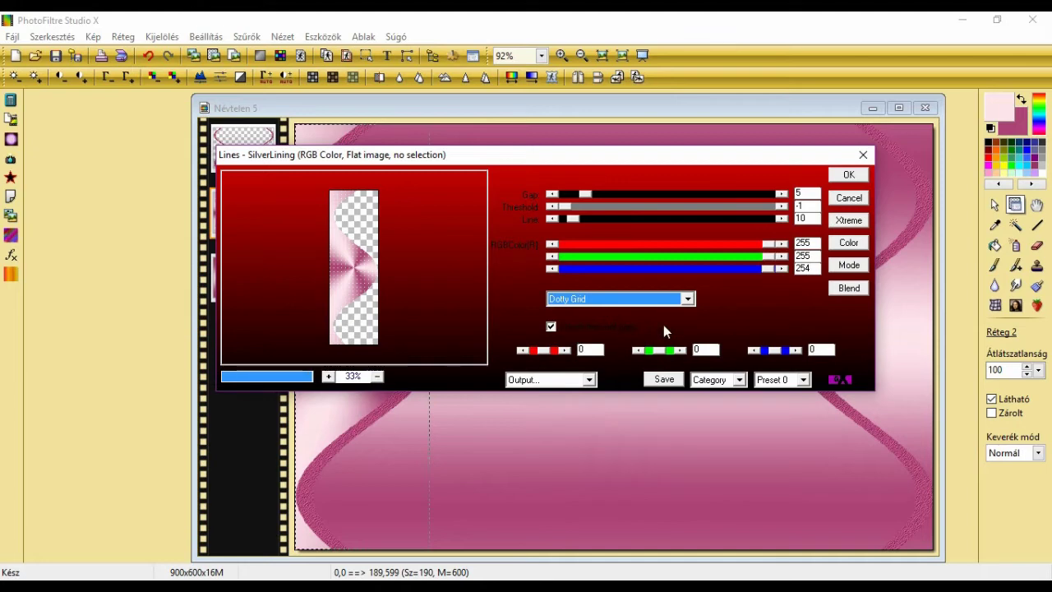
pyautogui.click(849, 175)
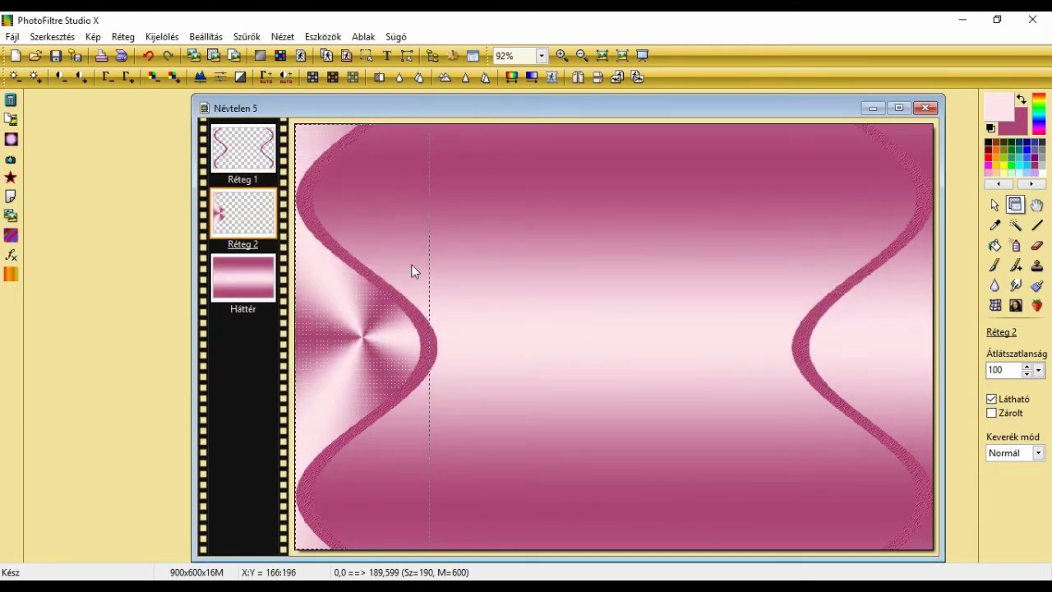
# - Sharpen the left side layer with the micro contrast filter (Mikro kontraszt) at 100% intensity and a 12 pixel radius
pyautogui.click(247, 37)
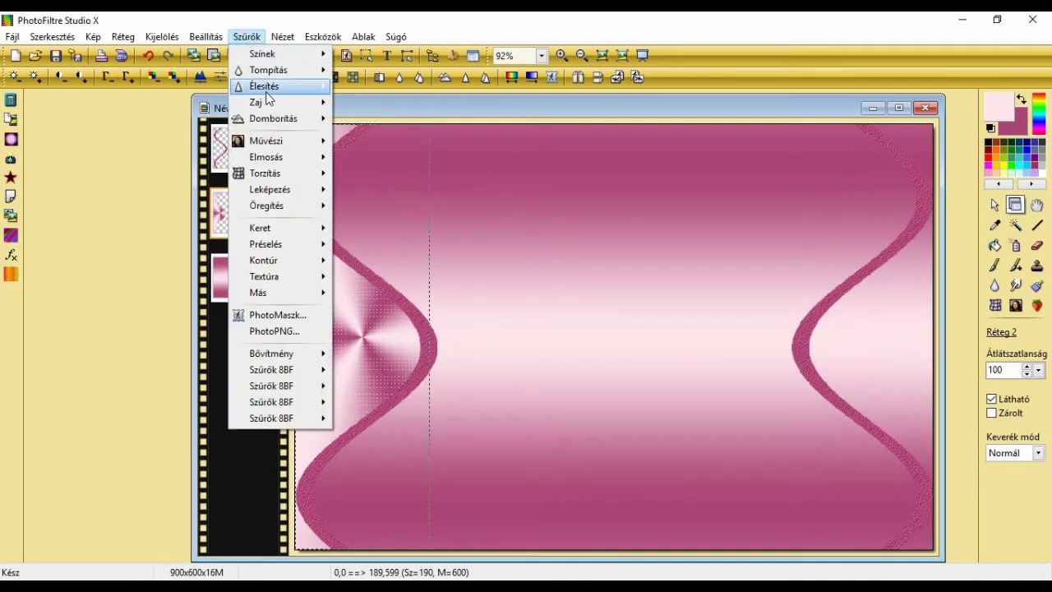
pyautogui.moveTo(265, 87)
pyautogui.click(373, 164)
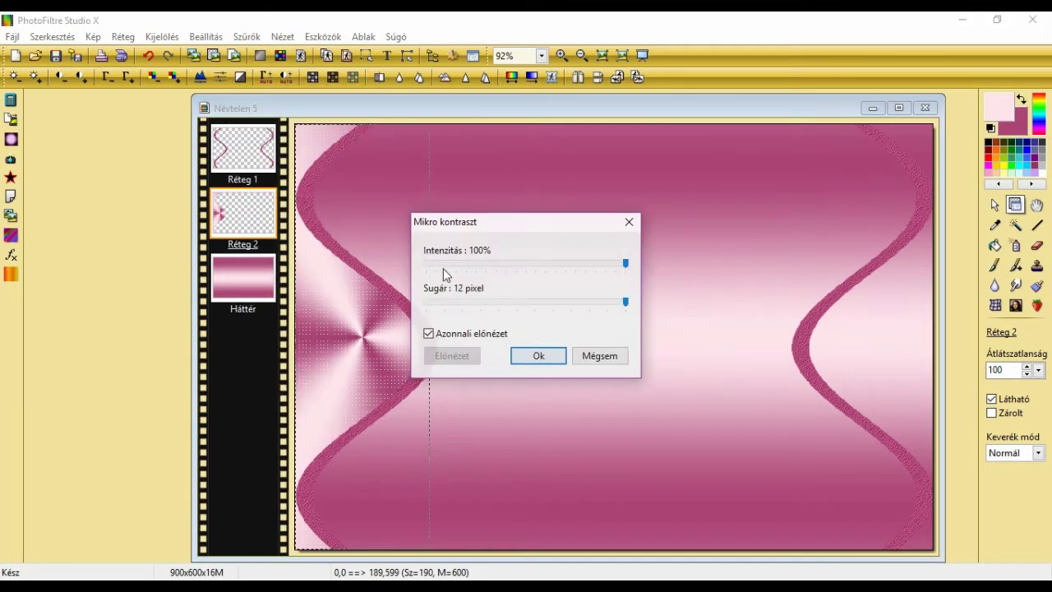
pyautogui.click(535, 356)
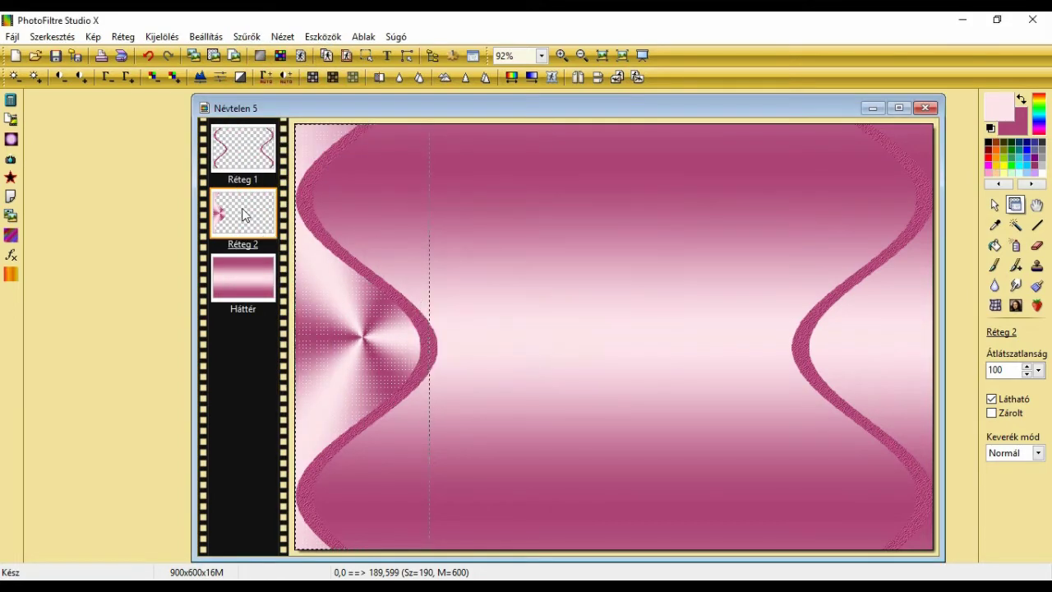
# - Duplicate the filtered left side layer and mirror the copy horizontally
pyautogui.rightClick(243, 215)
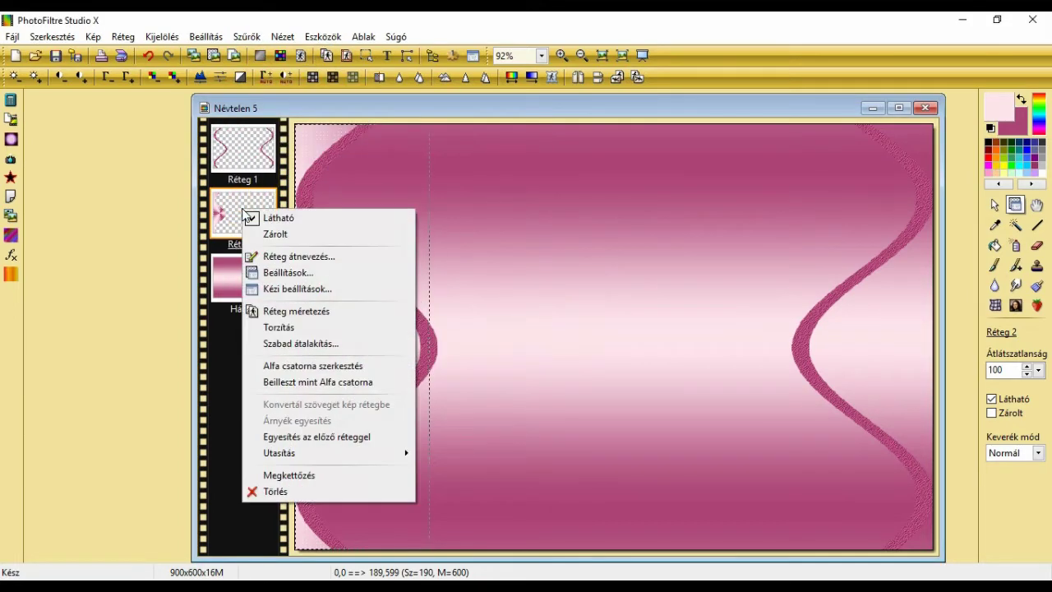
pyautogui.click(359, 474)
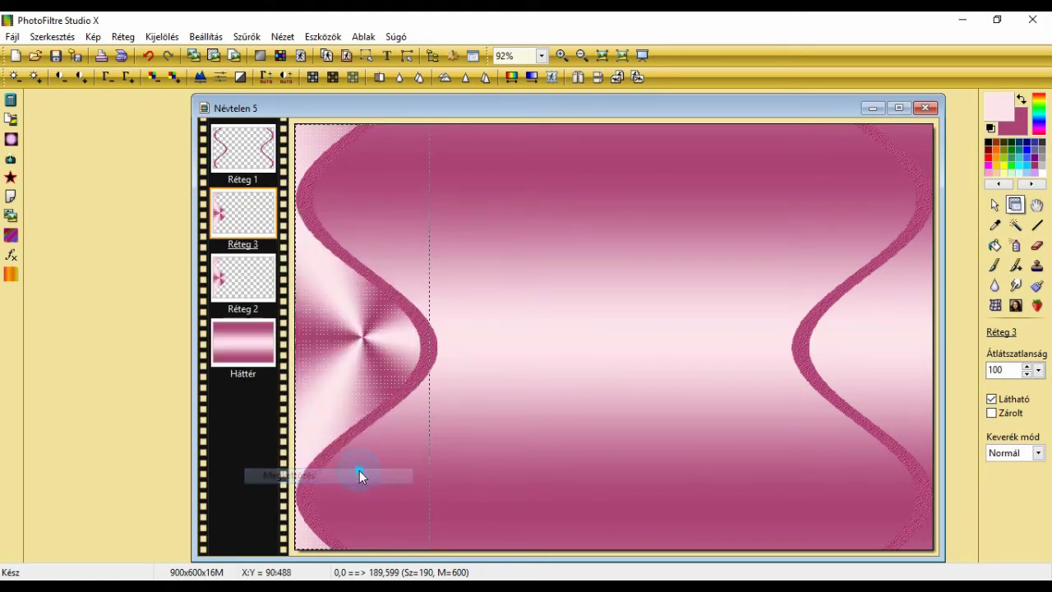
pyautogui.click(580, 77)
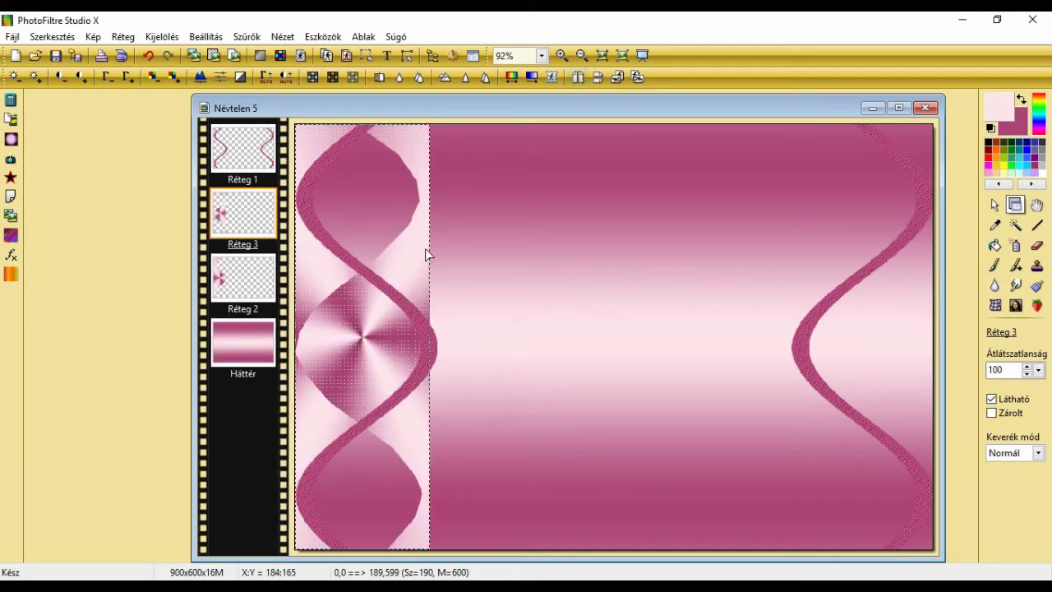
# - Move the mirrored side layer to the right image edge behind the right wavy line and center it vertically (Függőlegesen középre)
pyautogui.moveTo(414, 264); pyautogui.dragTo(913, 258)
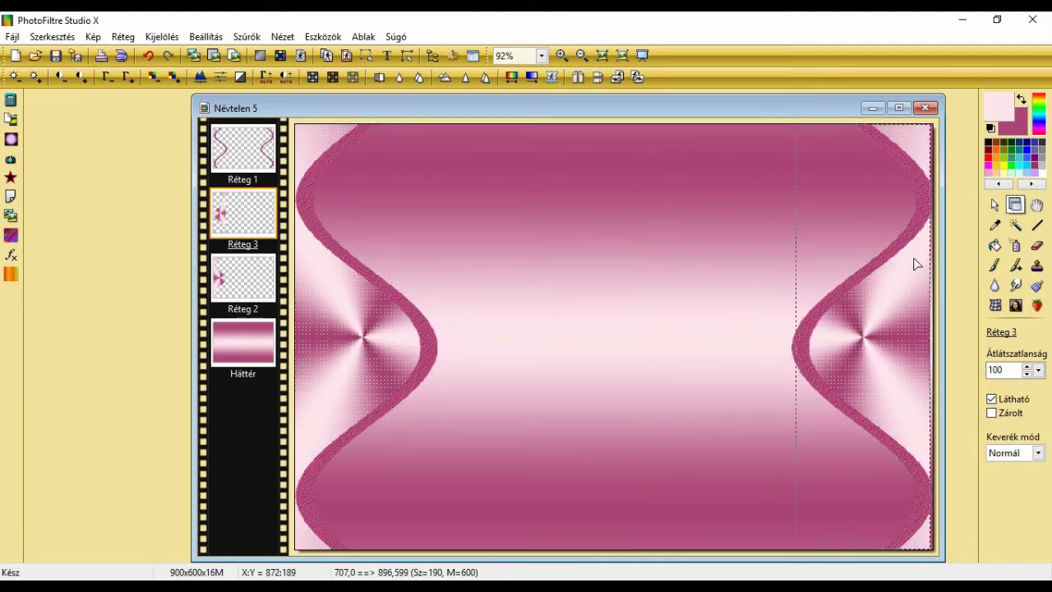
pyautogui.moveTo(918, 263); pyautogui.dragTo(921, 263)
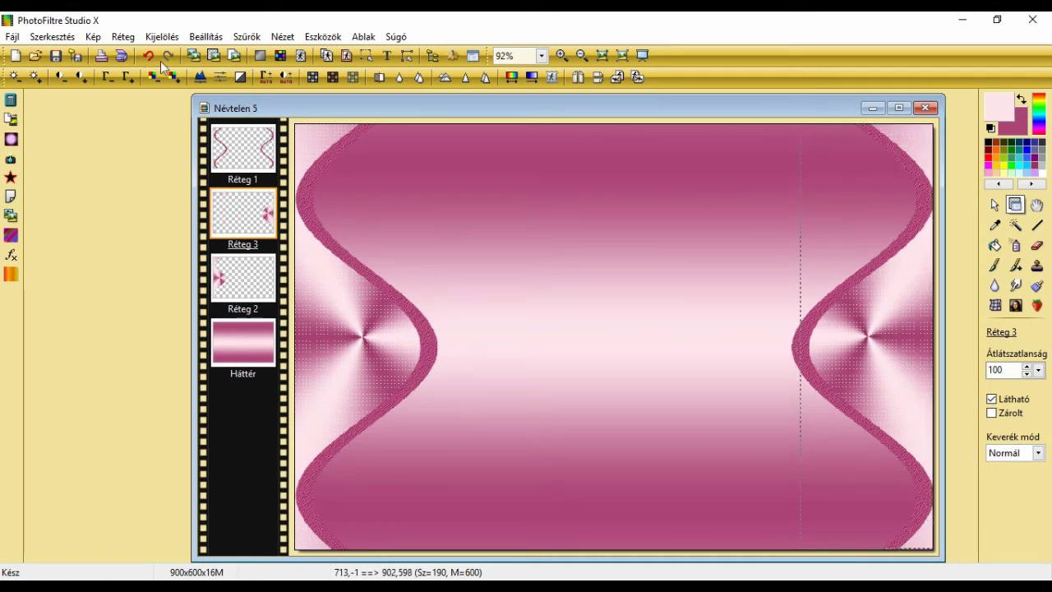
pyautogui.click(122, 36)
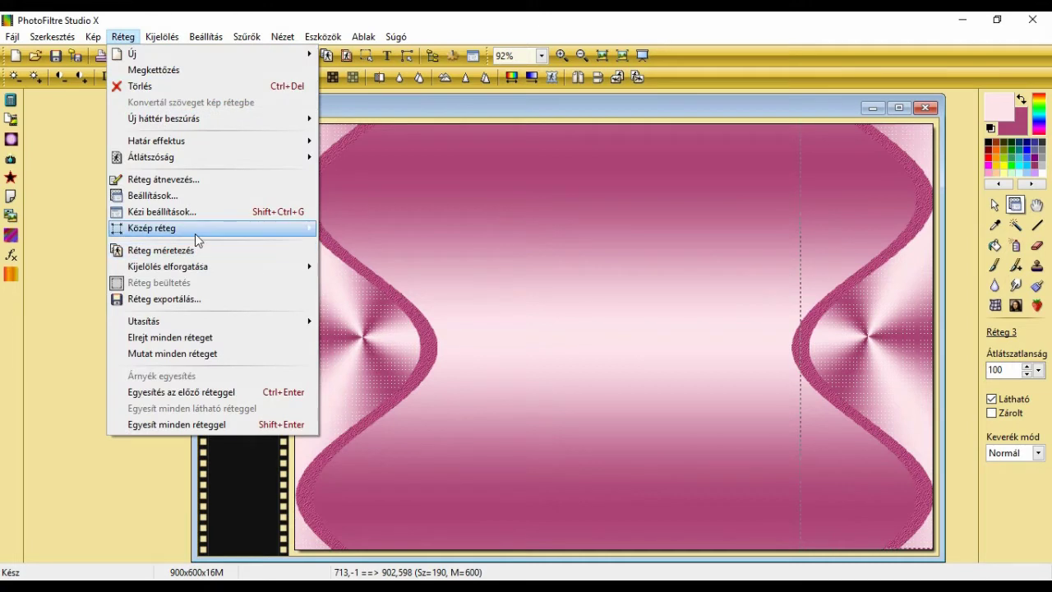
pyautogui.moveTo(195, 233)
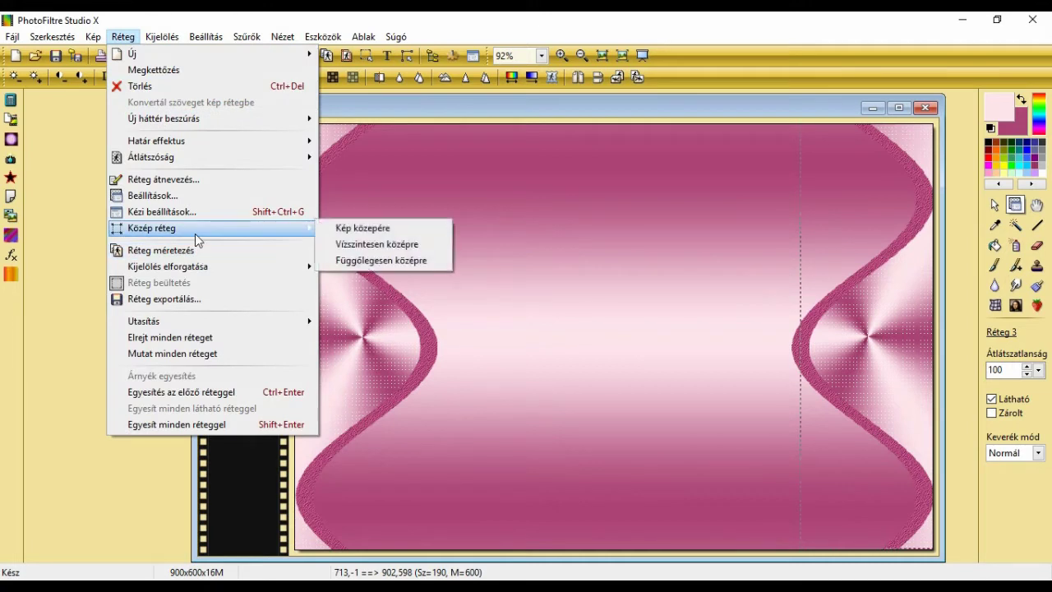
pyautogui.click(406, 261)
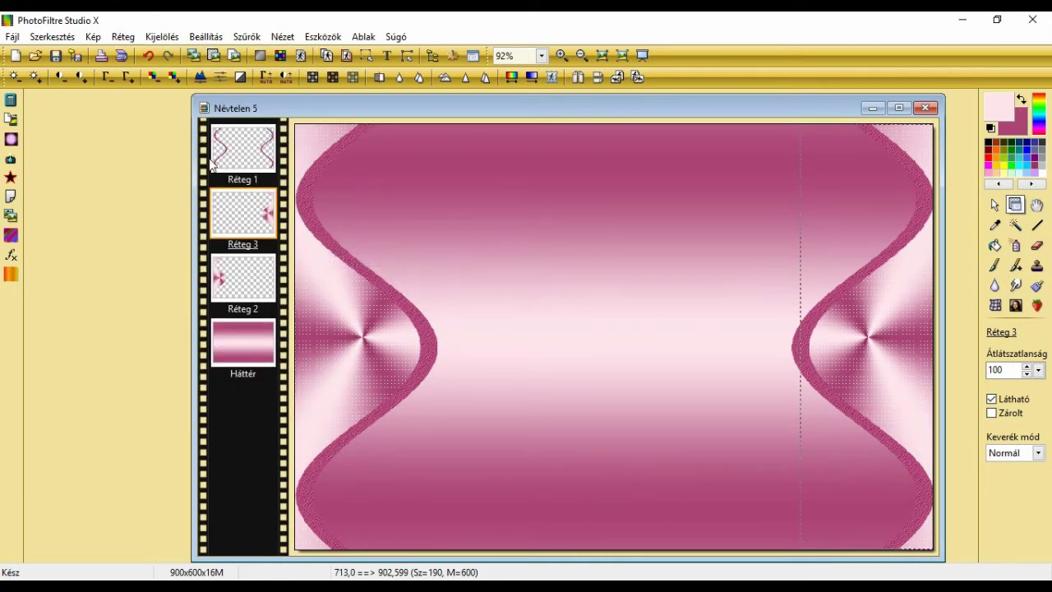
# - Merge the wavy line layer (Réteg 1) down with both side area layers into a single layer
pyautogui.click(245, 159)
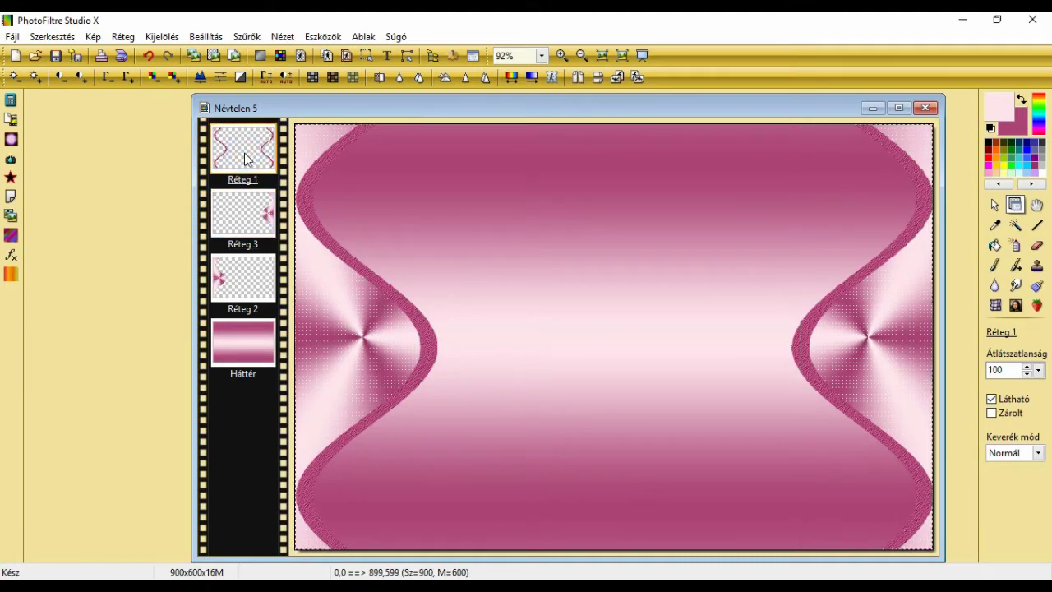
pyautogui.rightClick(245, 158)
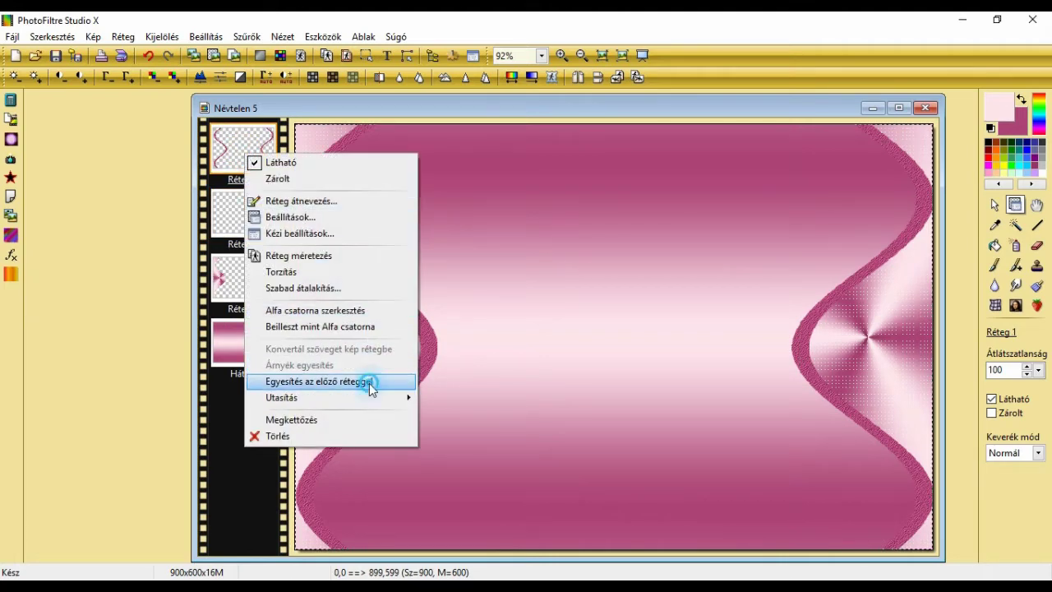
pyautogui.click(369, 383)
pyautogui.rightClick(252, 163)
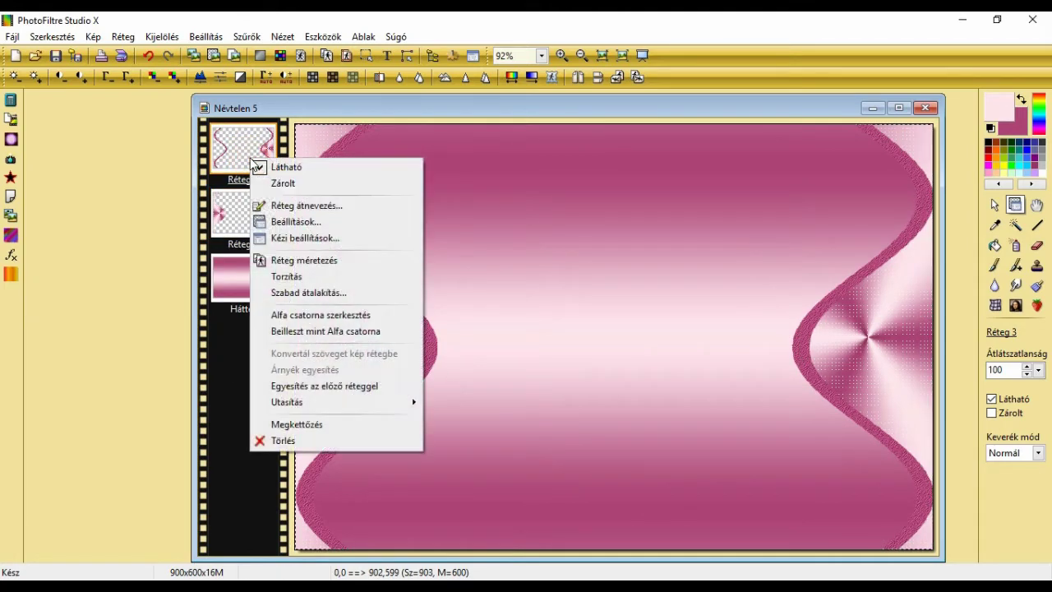
pyautogui.click(316, 383)
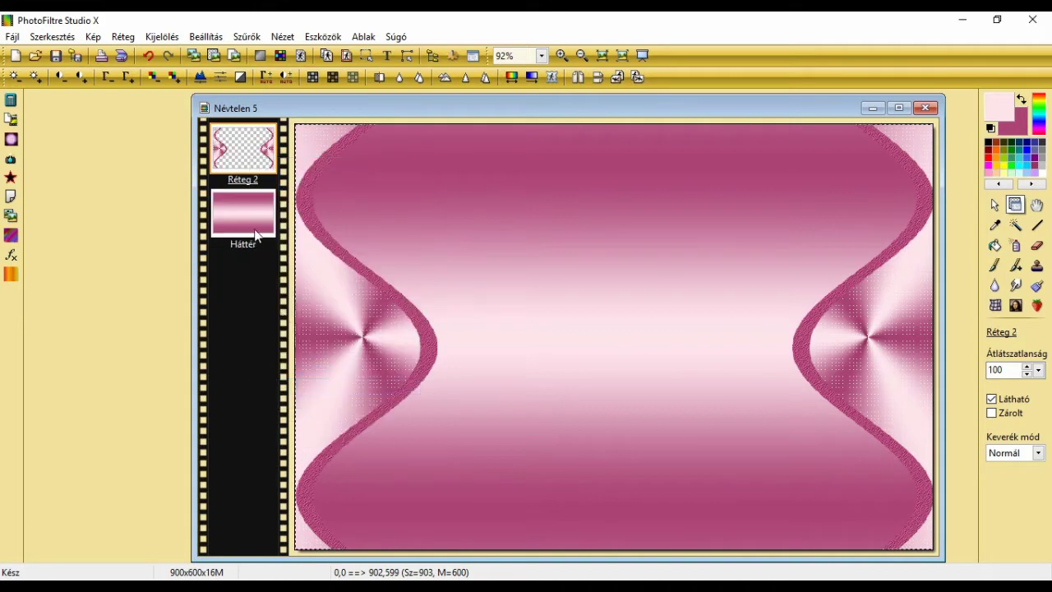
# - Enable a drop shadow on the merged wavy side layer (Réteg 2) with X and Y offsets of 5
pyautogui.rightClick(240, 165)
pyautogui.click(287, 224)
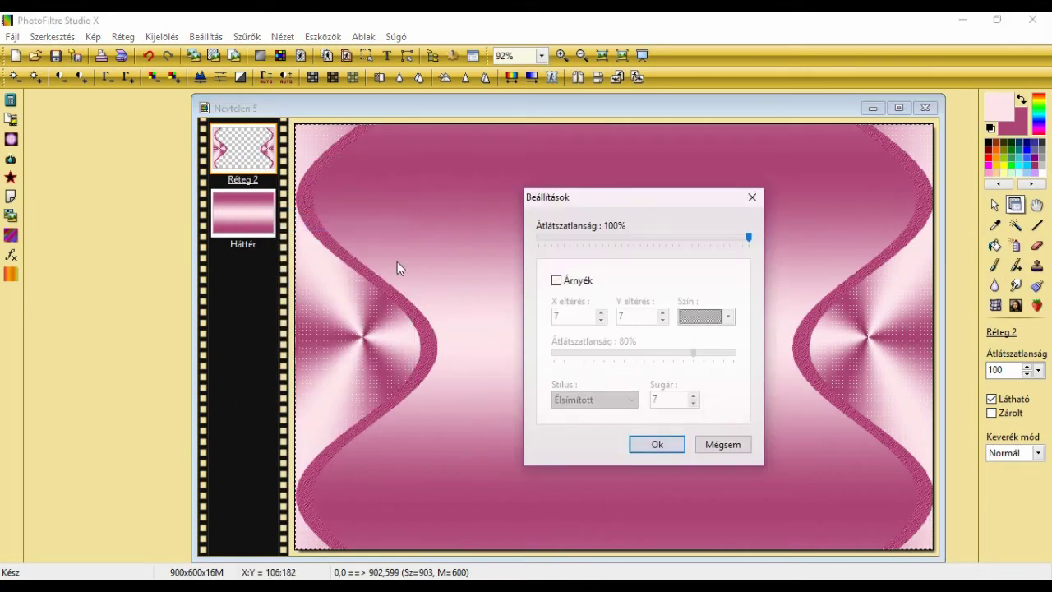
pyautogui.click(557, 281)
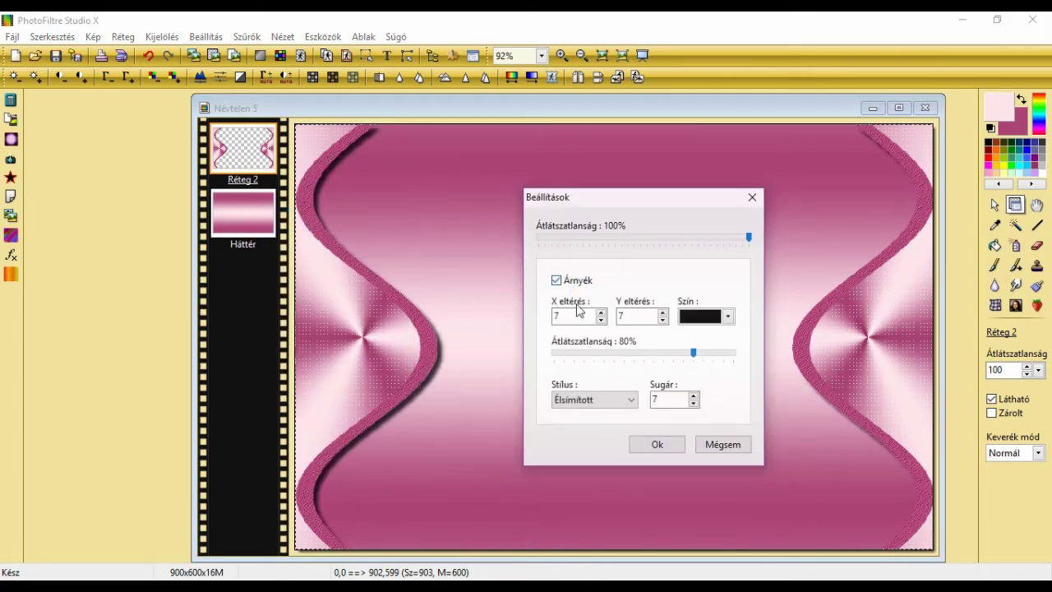
pyautogui.press('Tab')
pyautogui.write('5')
pyautogui.press('Tab')
pyautogui.write('5')
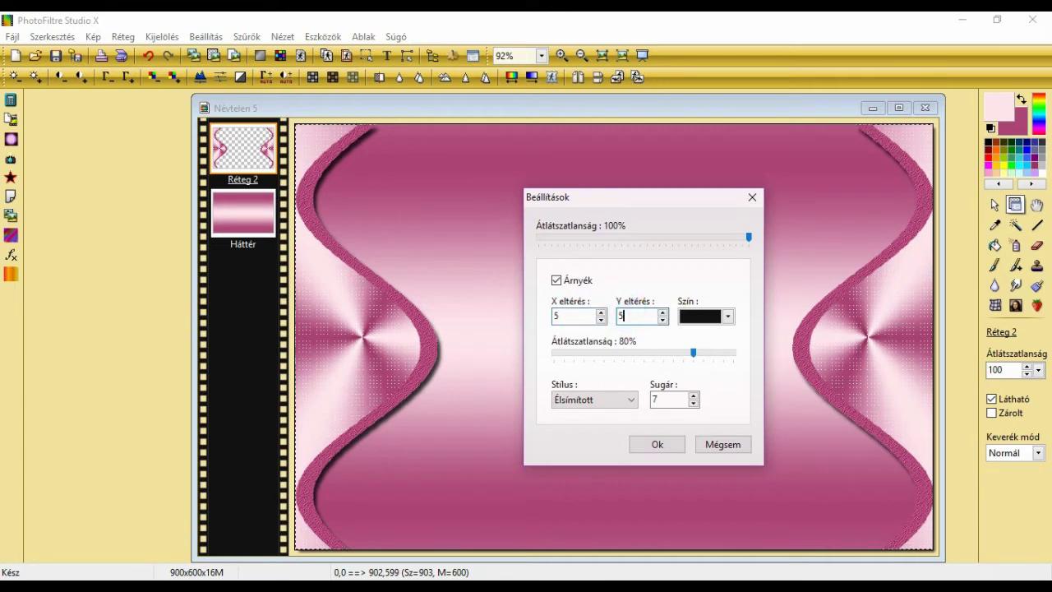
# - Set the shadow's opacity to 50% and radius to 15, and merge the shadow into Réteg 2
pyautogui.moveTo(694, 355); pyautogui.dragTo(633, 356)
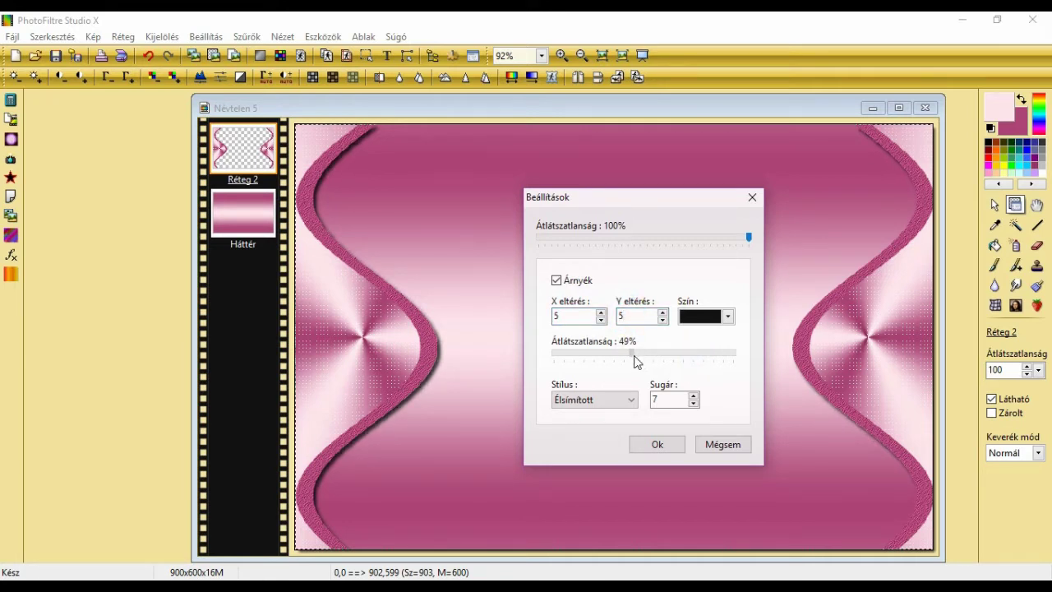
pyautogui.doubleClick(651, 400)
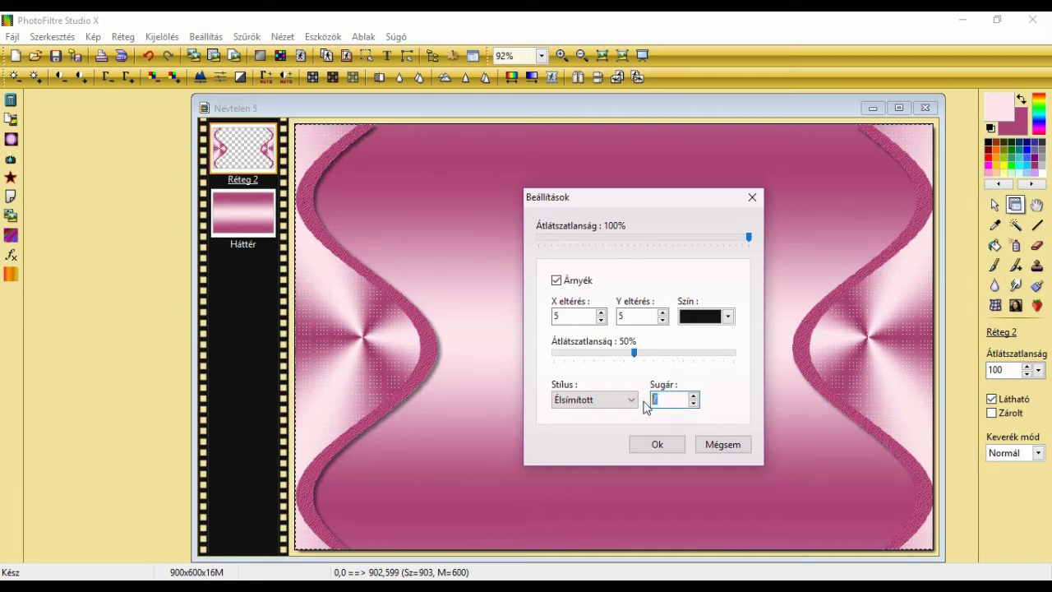
pyautogui.write('15')
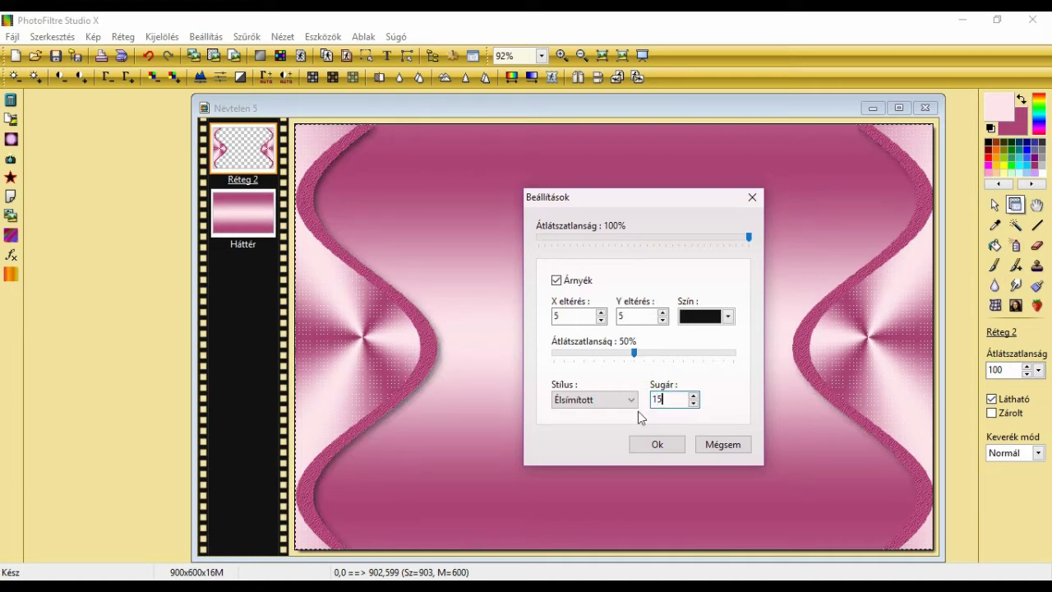
pyautogui.click(654, 444)
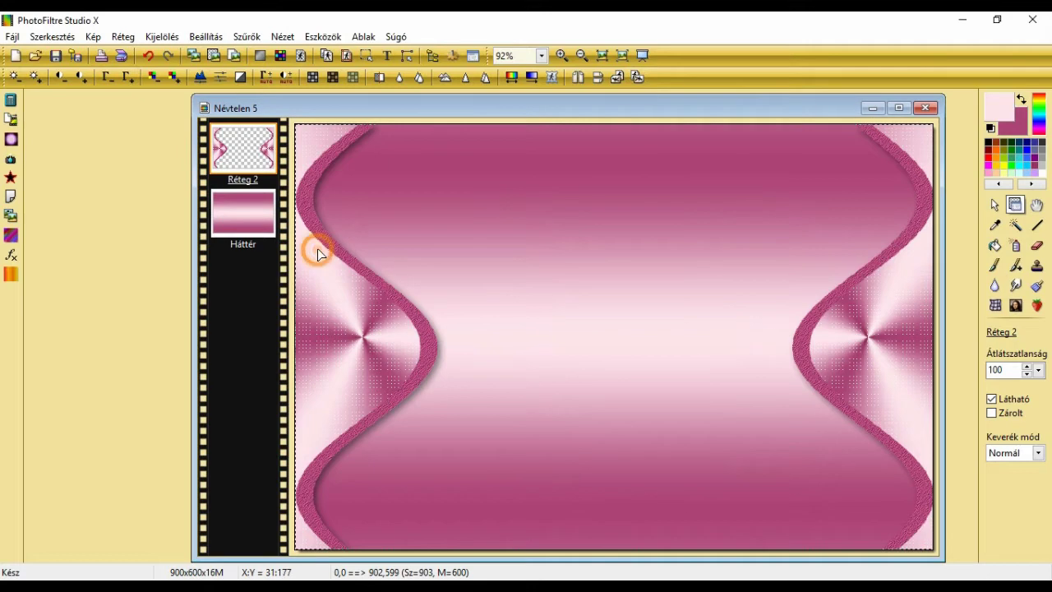
pyautogui.rightClick(399, 374)
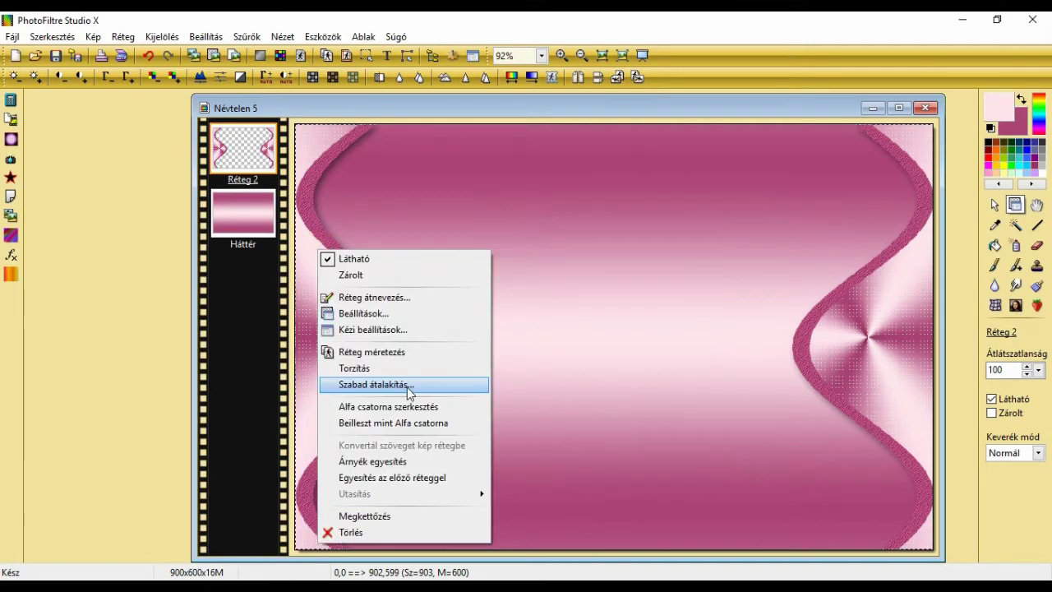
pyautogui.click(399, 465)
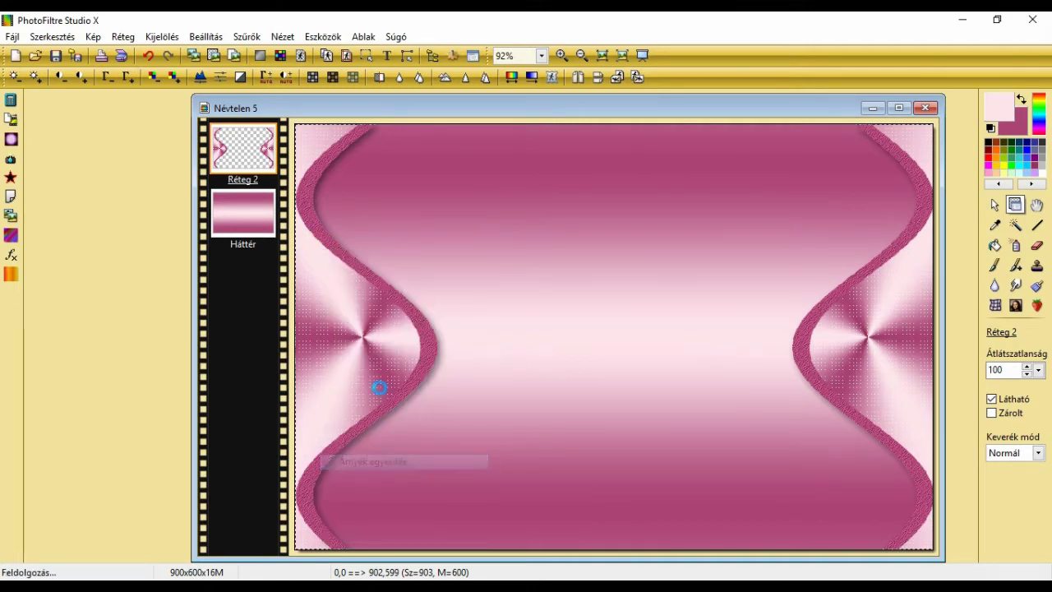
# - Add a second shadow to Réteg 2 with X and Y offsets of -5 and merge it into the layer
pyautogui.rightClick(344, 297)
pyautogui.click(403, 351)
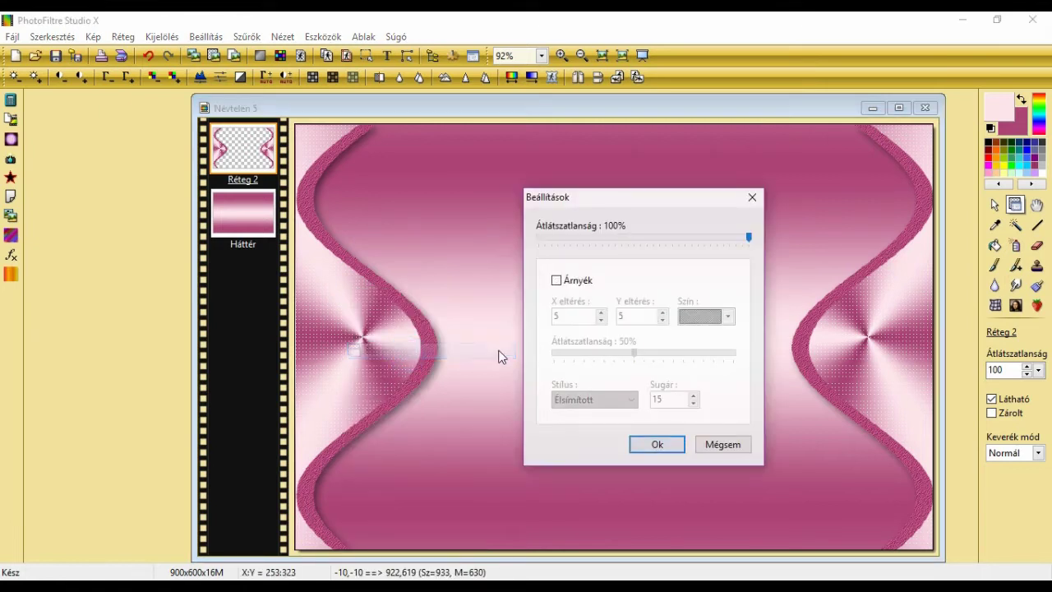
pyautogui.click(557, 280)
pyautogui.doubleClick(555, 317)
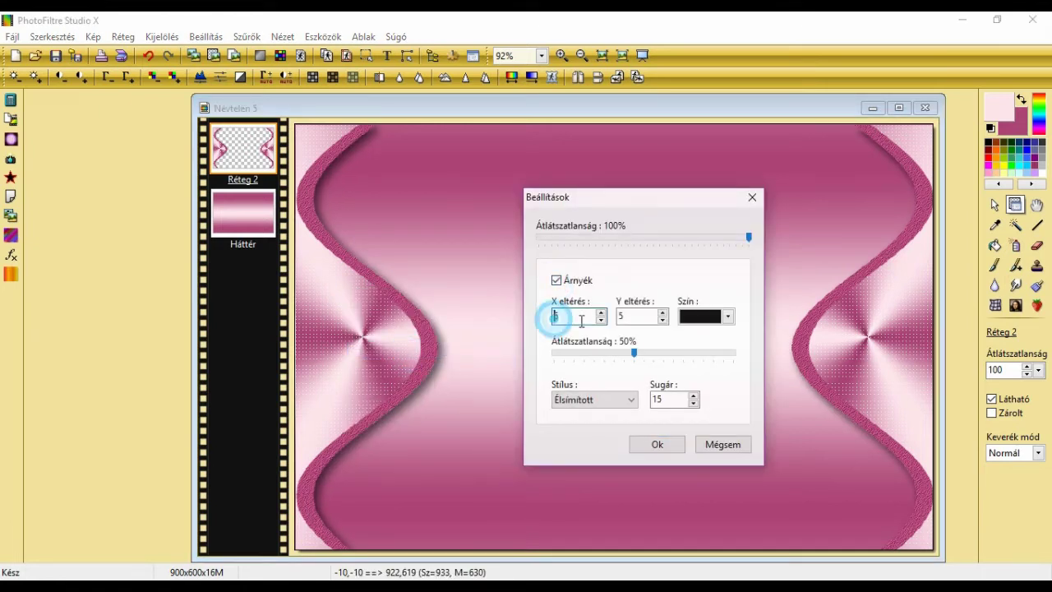
pyautogui.write('5')
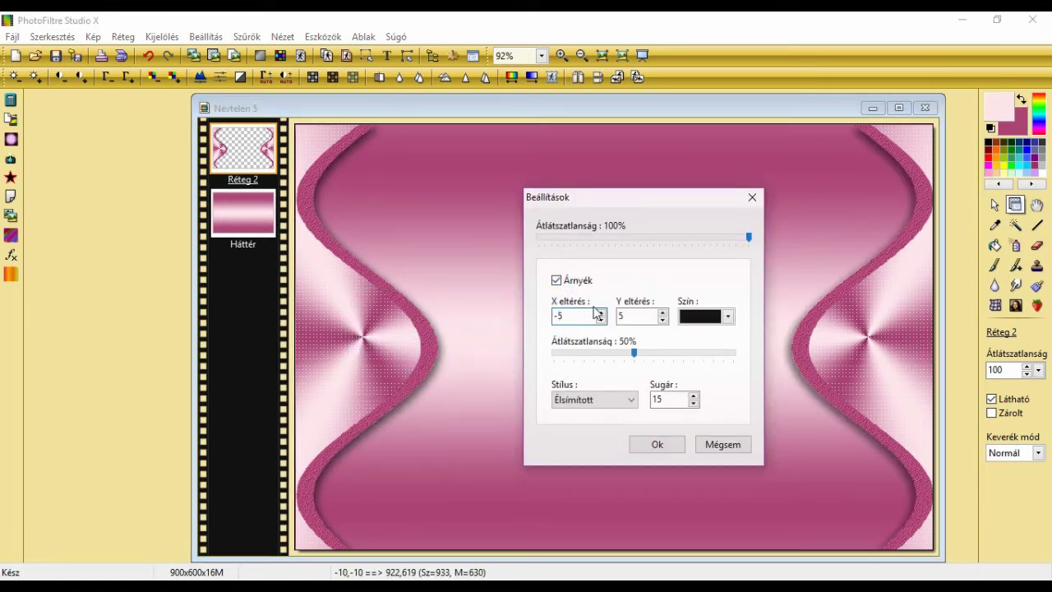
pyautogui.click(618, 318)
pyautogui.doubleClick(620, 316)
pyautogui.write('-5')
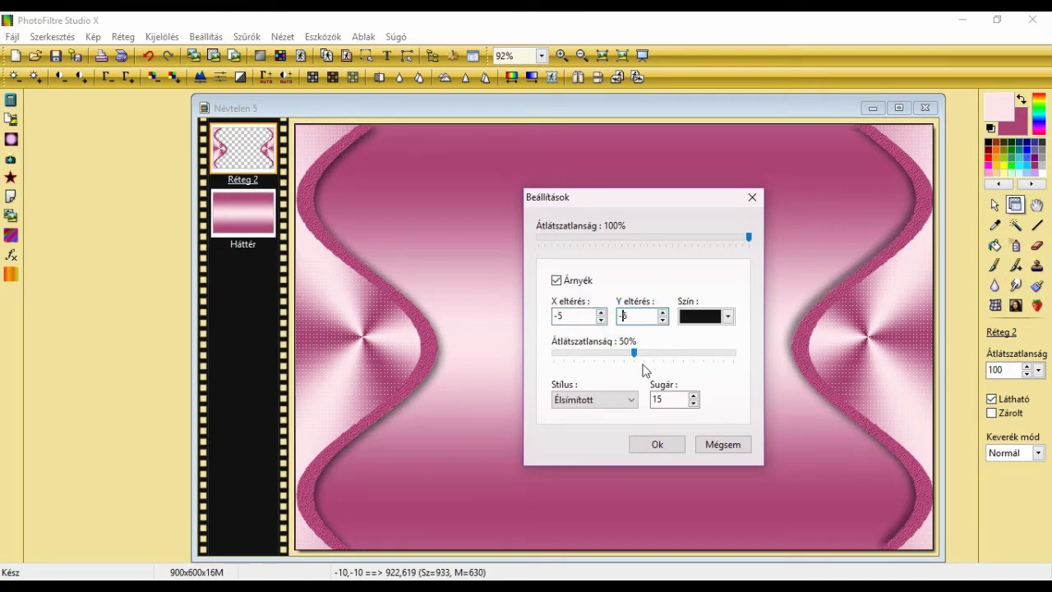
pyautogui.click(658, 443)
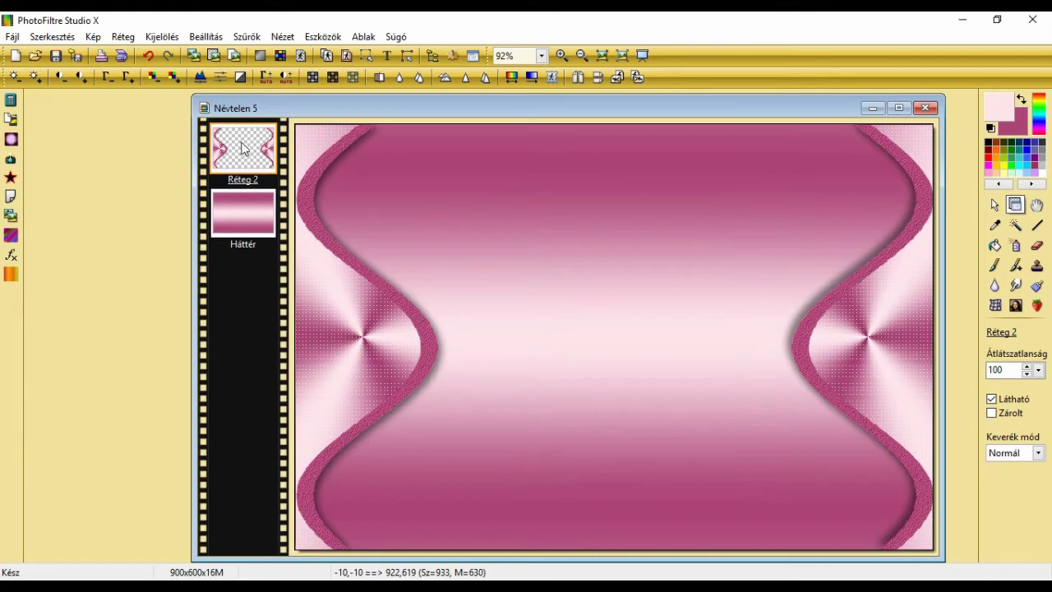
pyautogui.rightClick(242, 144)
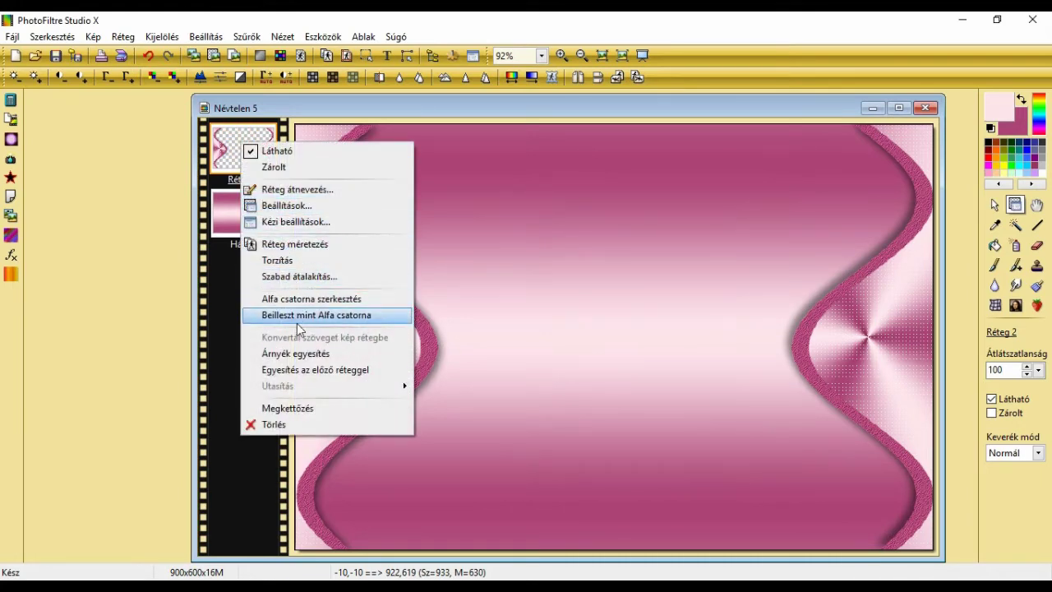
pyautogui.click(295, 353)
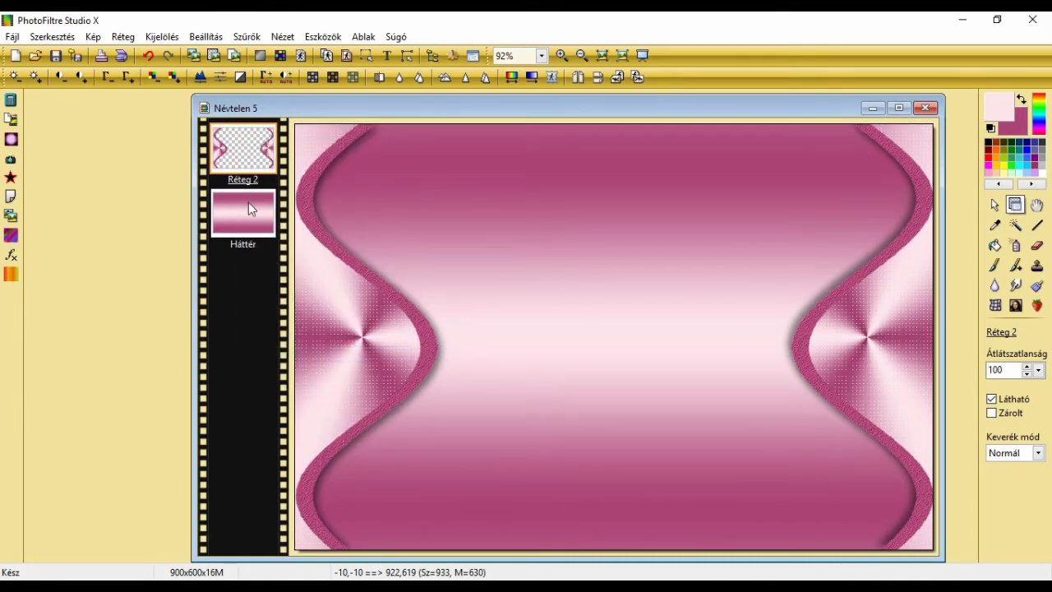
# - Add an empty 900x600 pixel layer directly above the background (Háttér) and fill it with the dark pink color
pyautogui.click(255, 227)
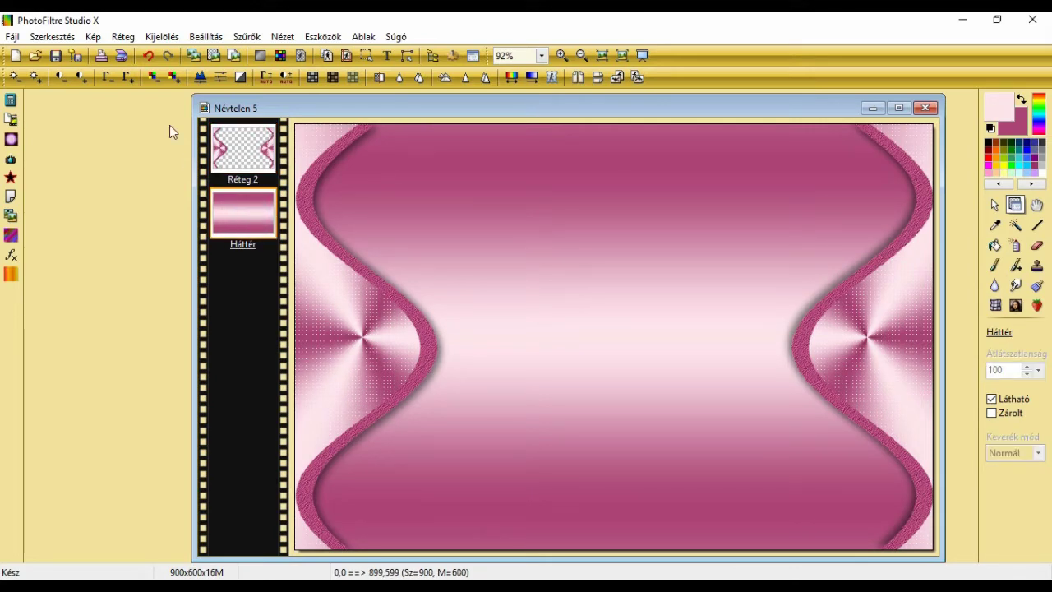
pyautogui.click(123, 36)
pyautogui.moveTo(224, 60)
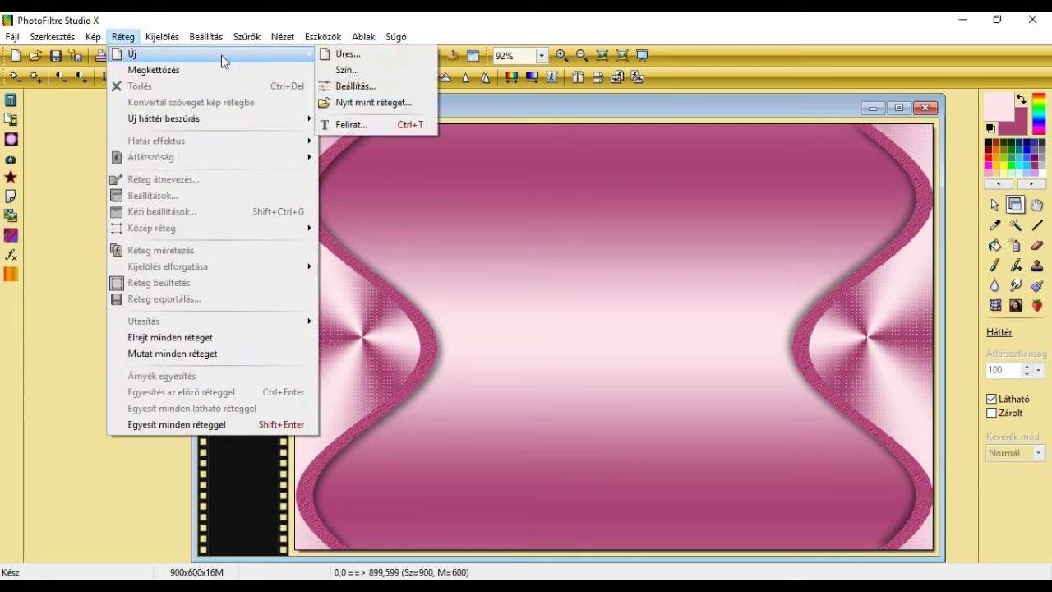
pyautogui.click(348, 53)
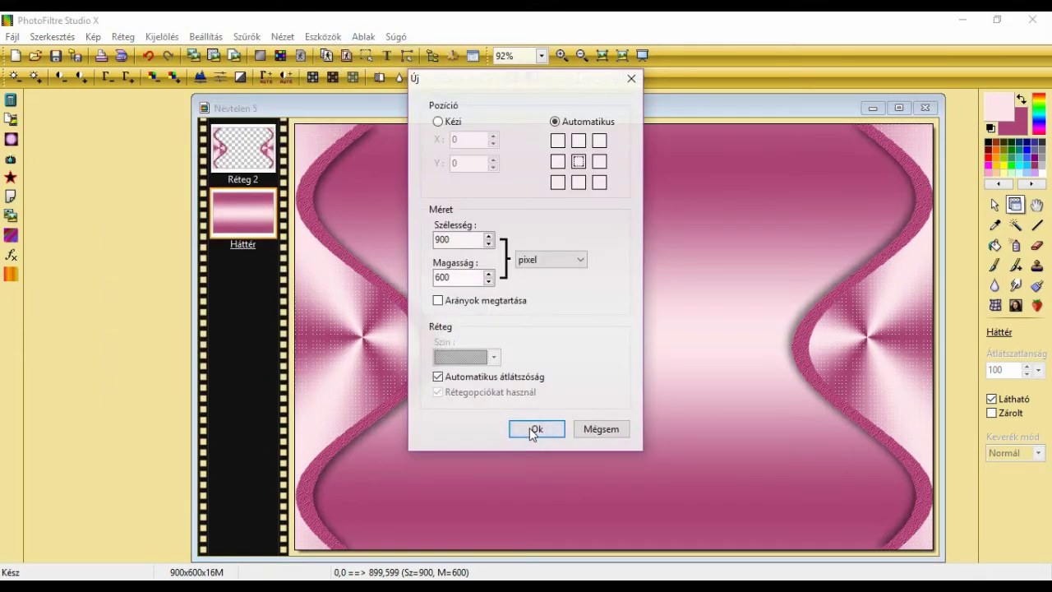
pyautogui.click(533, 429)
pyautogui.click(995, 245)
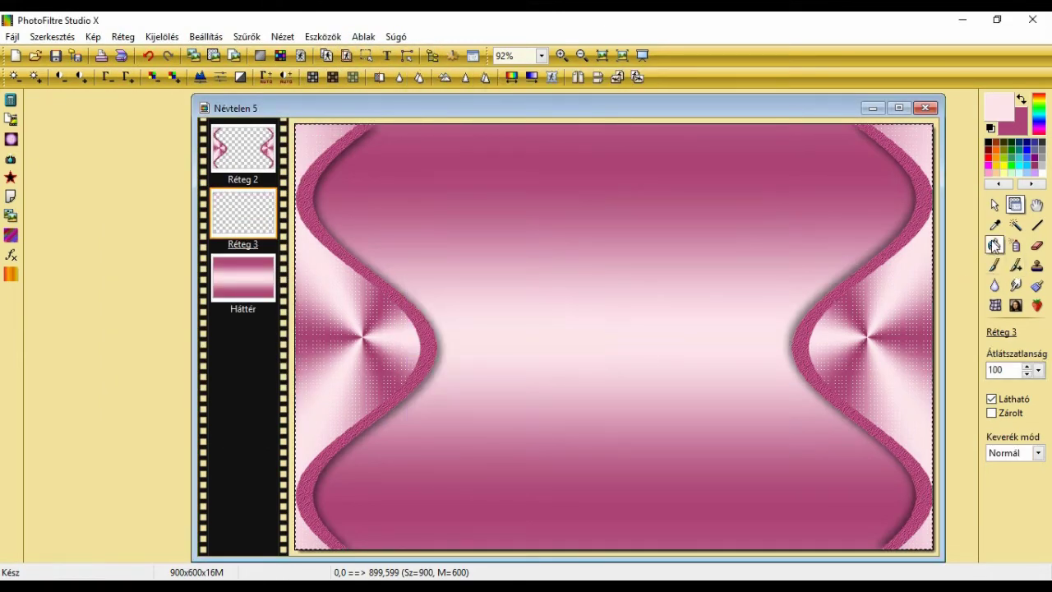
pyautogui.click(672, 231)
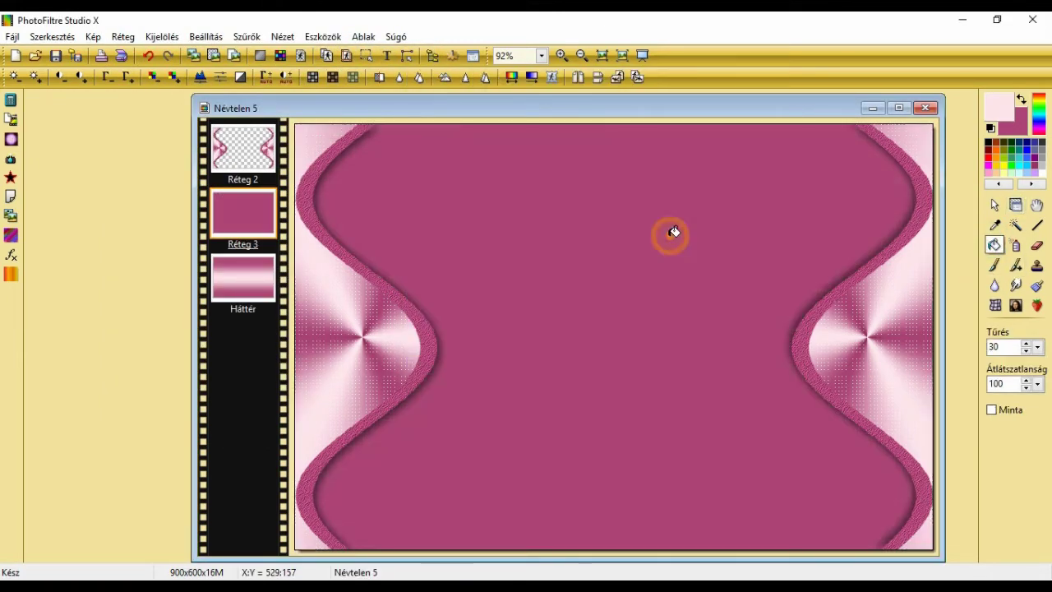
# - Apply the Narah_mask_0386 mask to the dark pink layer with PhotoMaszk in transparency mode (Átlátszóság)
pyautogui.click(552, 77)
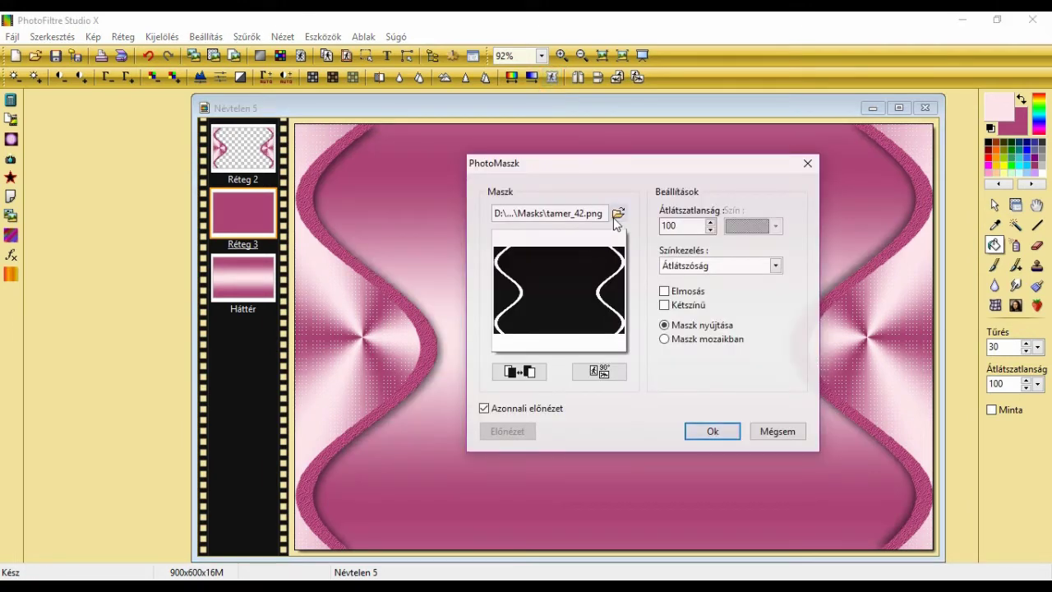
pyautogui.click(617, 216)
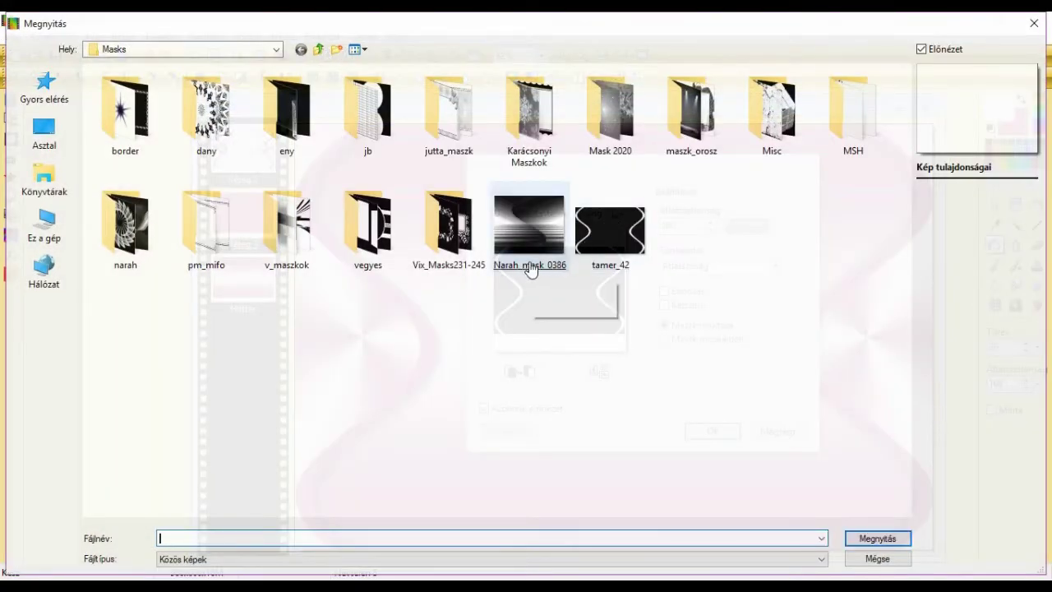
pyautogui.doubleClick(530, 265)
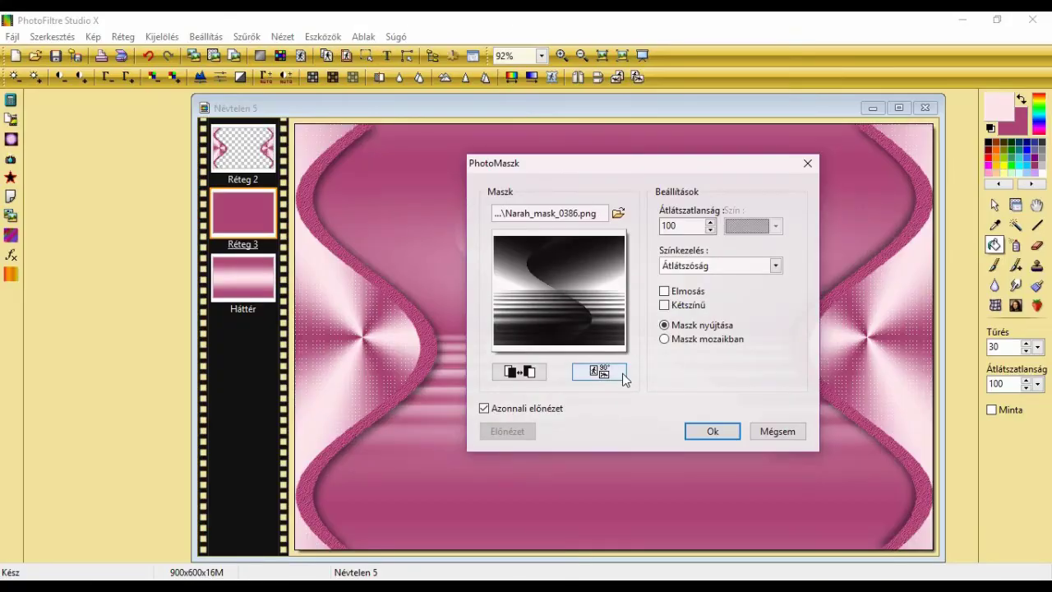
pyautogui.click(705, 429)
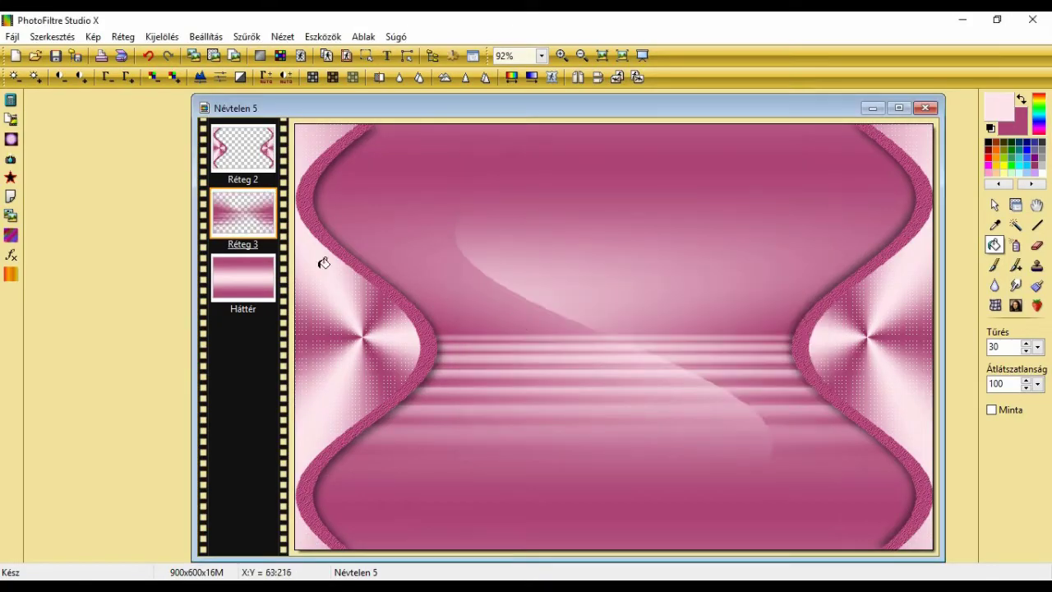
# - Enable a drop shadow on the masked layer (Réteg 3) with X and Y offsets of 1
pyautogui.rightClick(252, 208)
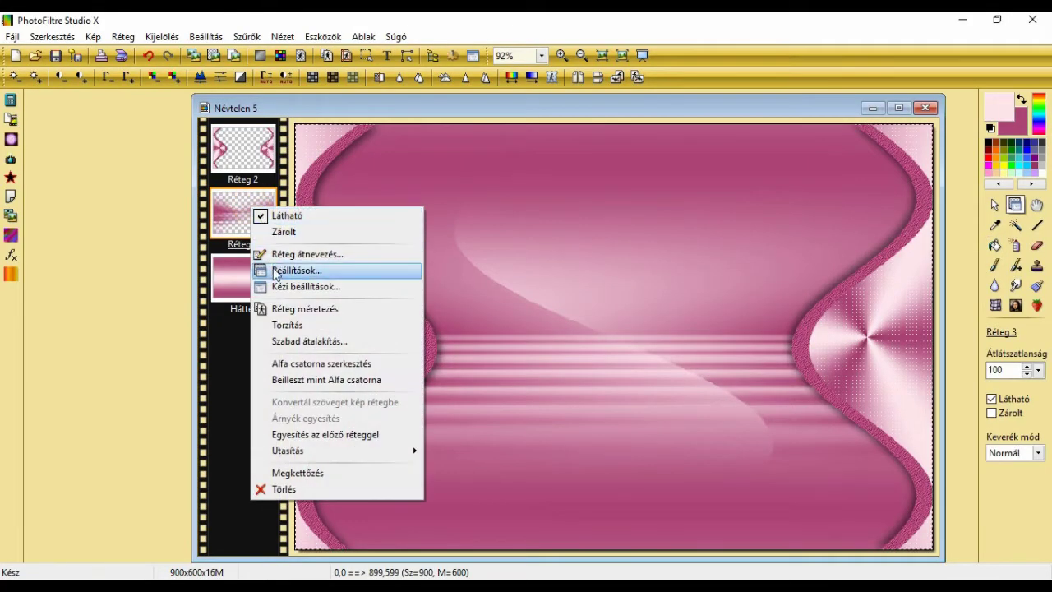
pyautogui.click(275, 272)
pyautogui.click(557, 281)
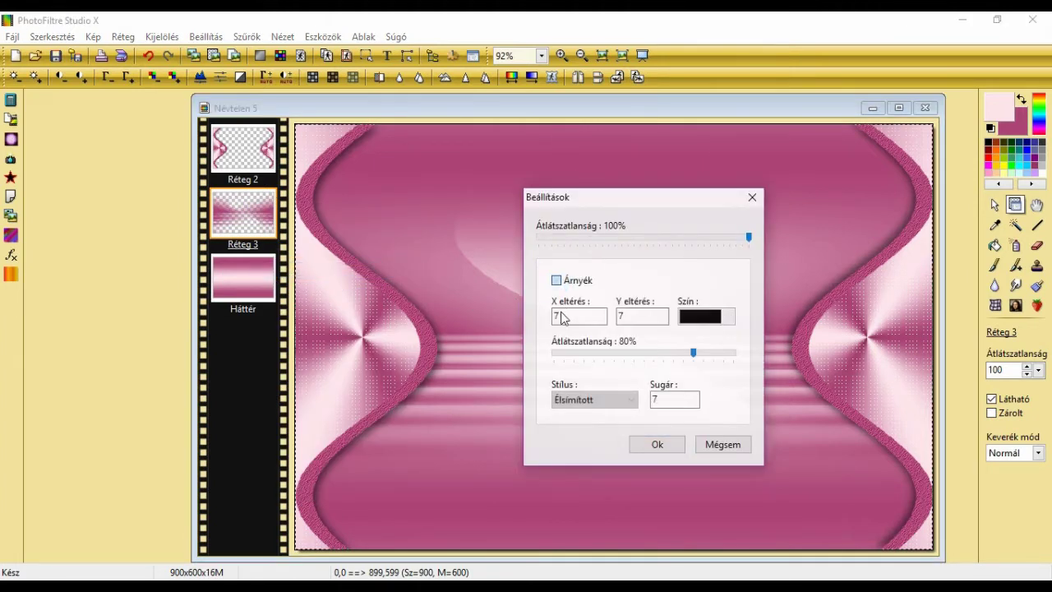
pyautogui.doubleClick(563, 319)
pyautogui.write('1')
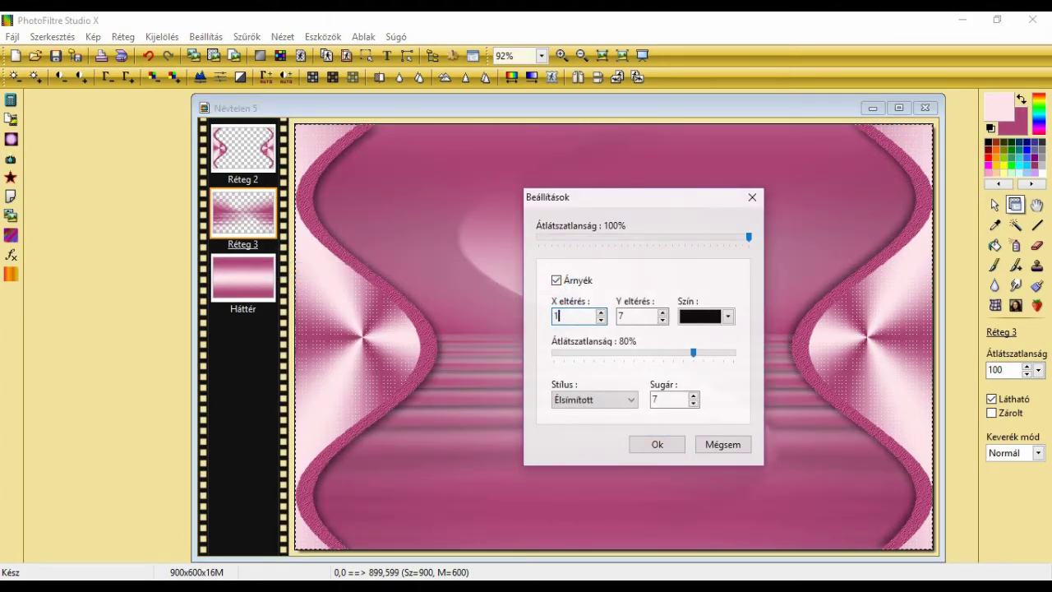
pyautogui.doubleClick(629, 316)
pyautogui.write('1')
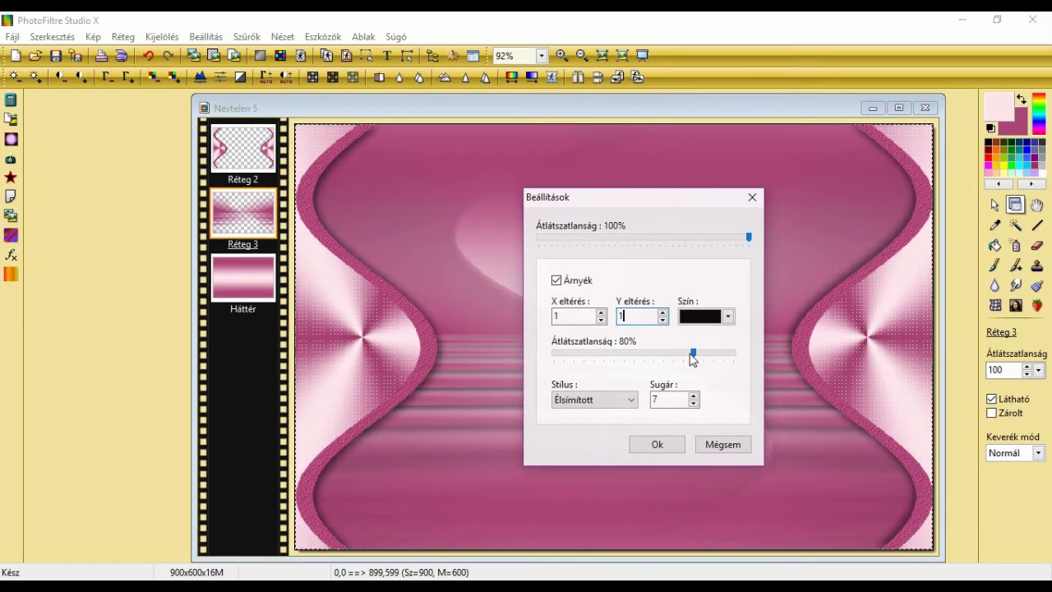
# - Set the masked layer's shadow to 50% opacity and radius 1, and merge it into the layer
pyautogui.moveTo(691, 354); pyautogui.dragTo(631, 355)
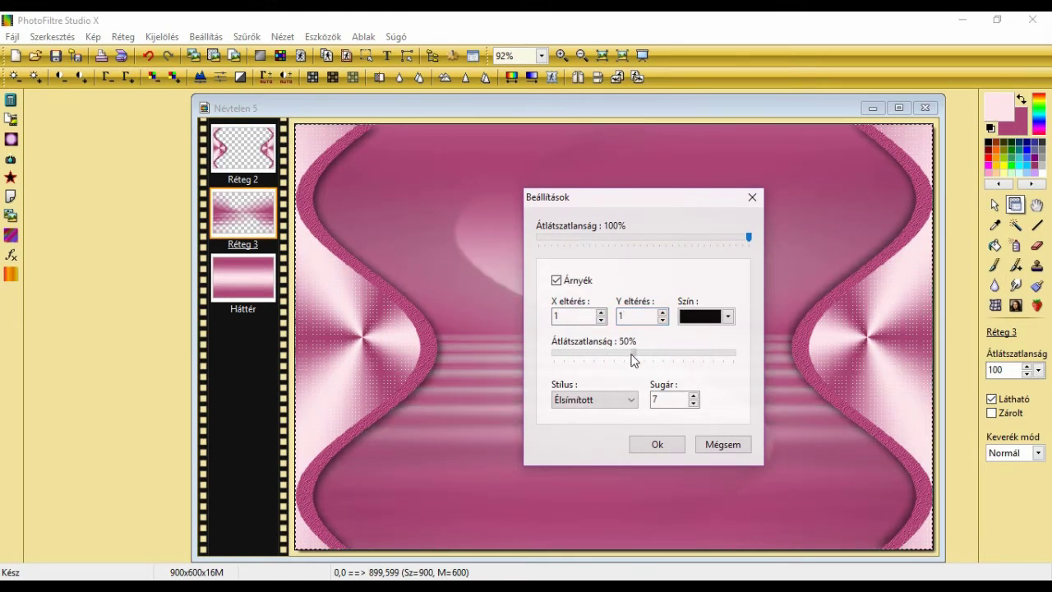
pyautogui.doubleClick(666, 401)
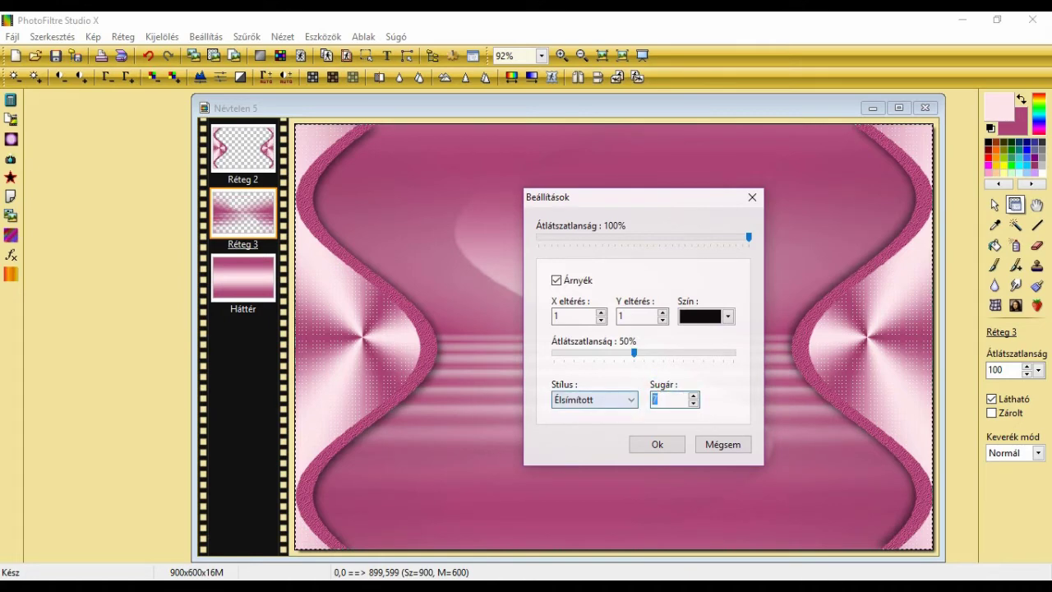
pyautogui.write('1')
pyautogui.click(653, 442)
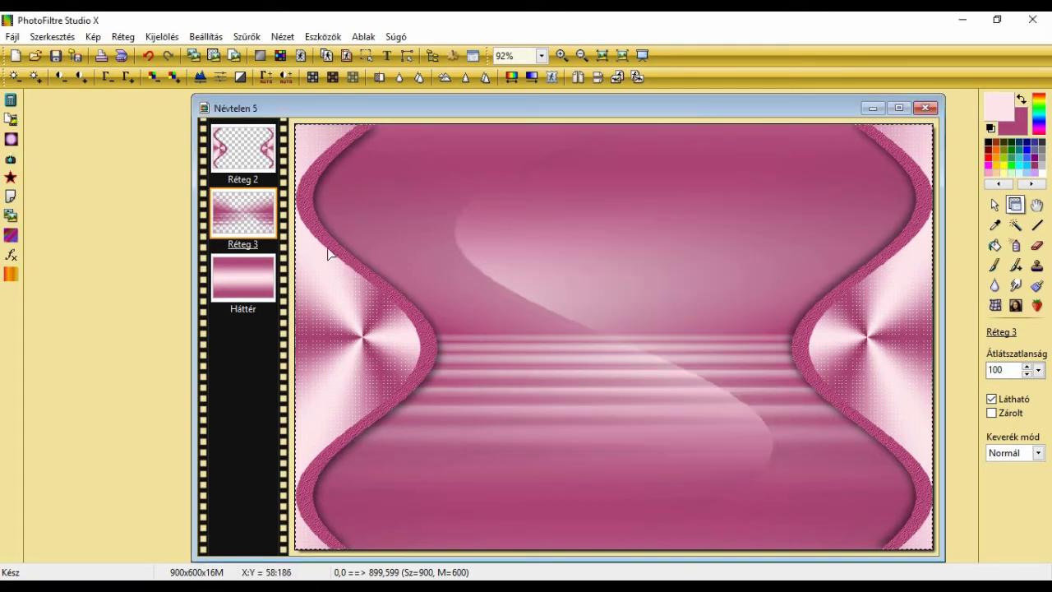
pyautogui.rightClick(264, 206)
pyautogui.click(309, 418)
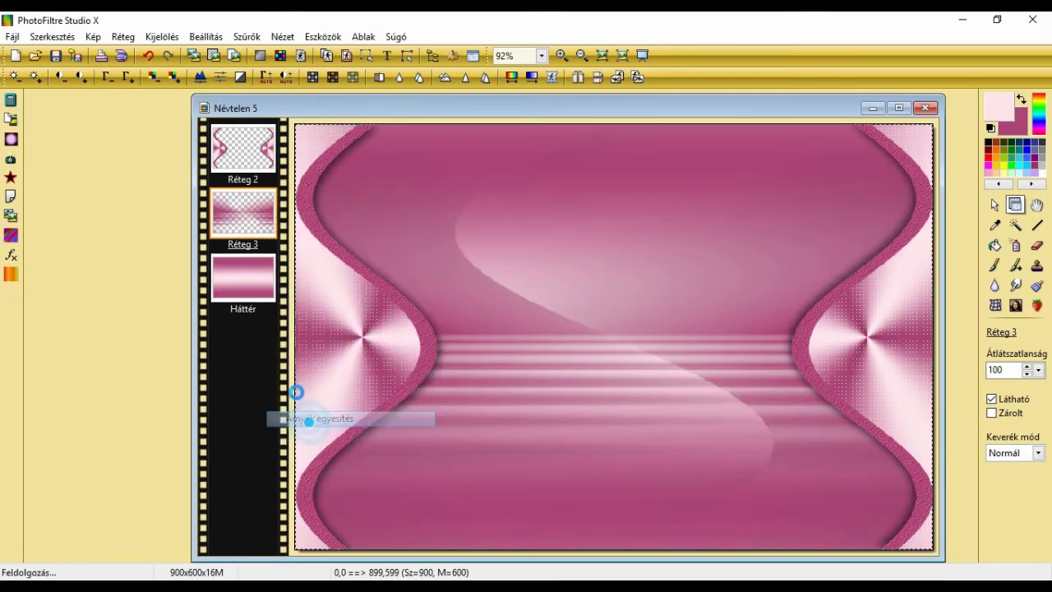
# - Sharpen the masked layer (Réteg 3) with micro contrast (Mikro kontraszt) at 100% intensity and 12 pixel radius
pyautogui.click(247, 37)
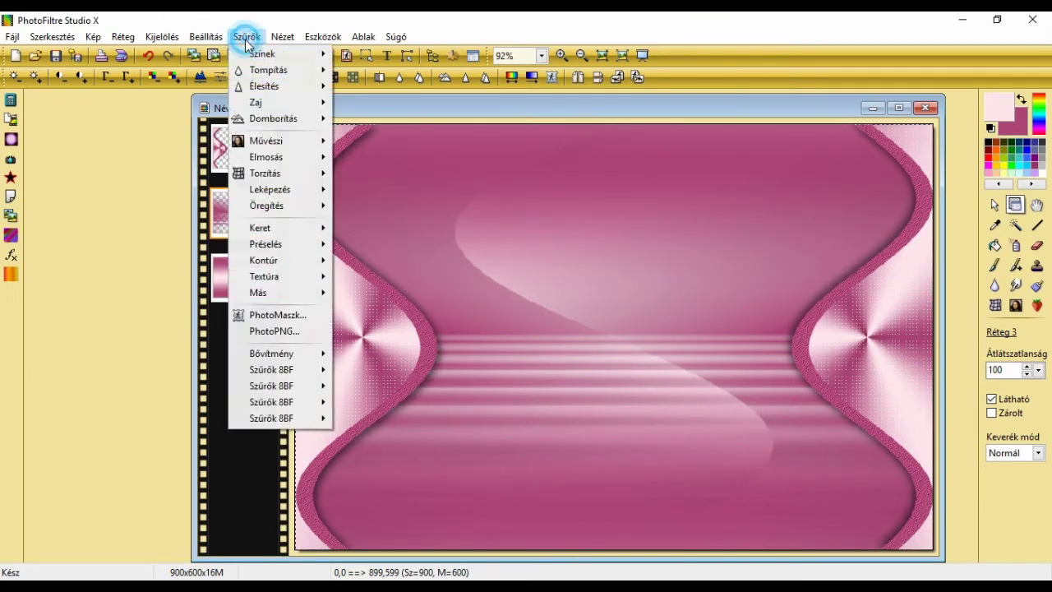
pyautogui.moveTo(282, 85)
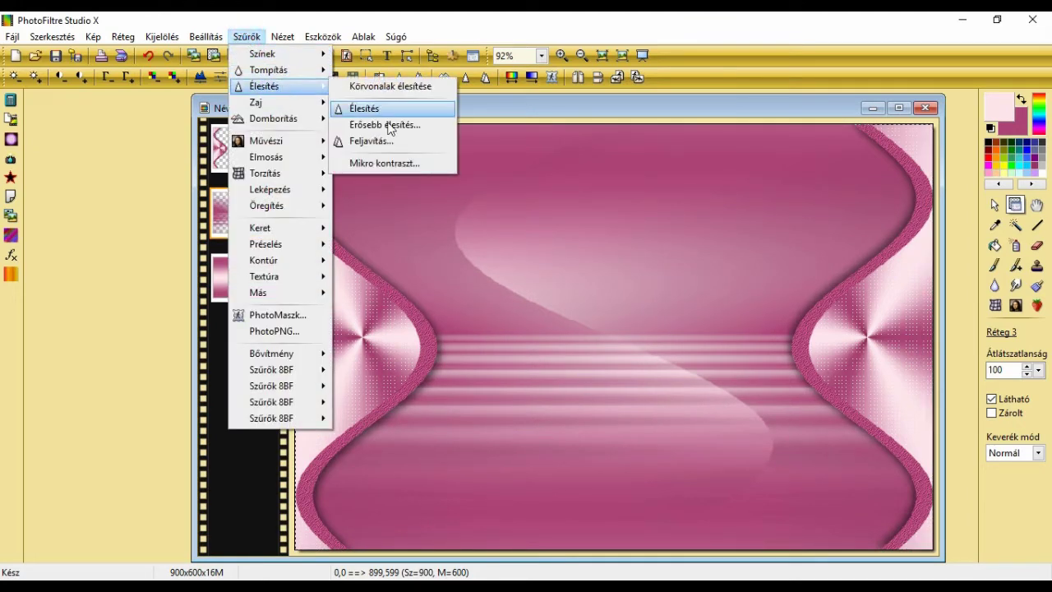
pyautogui.click(390, 162)
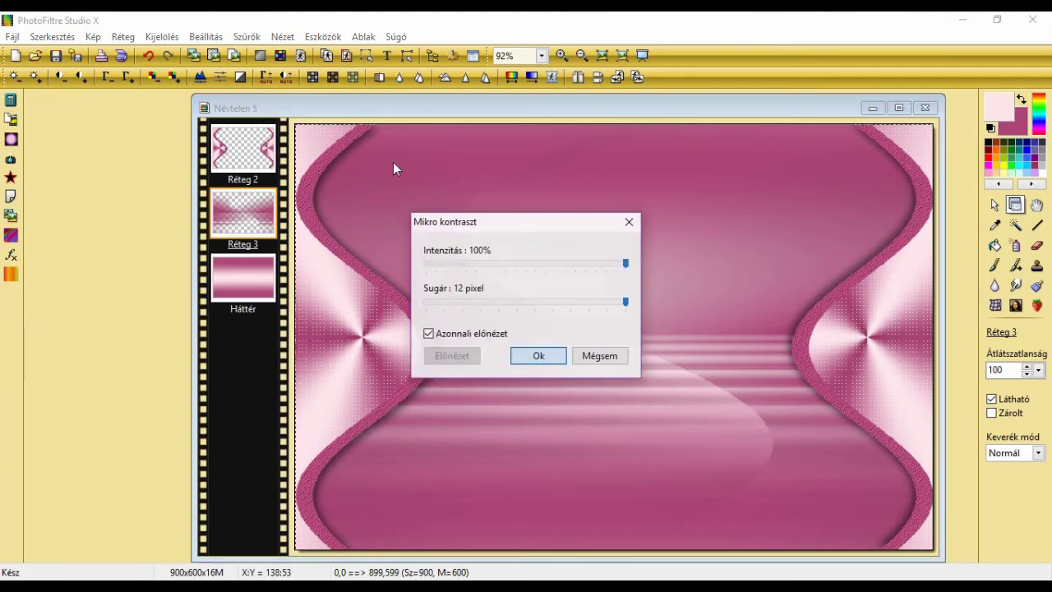
pyautogui.click(541, 359)
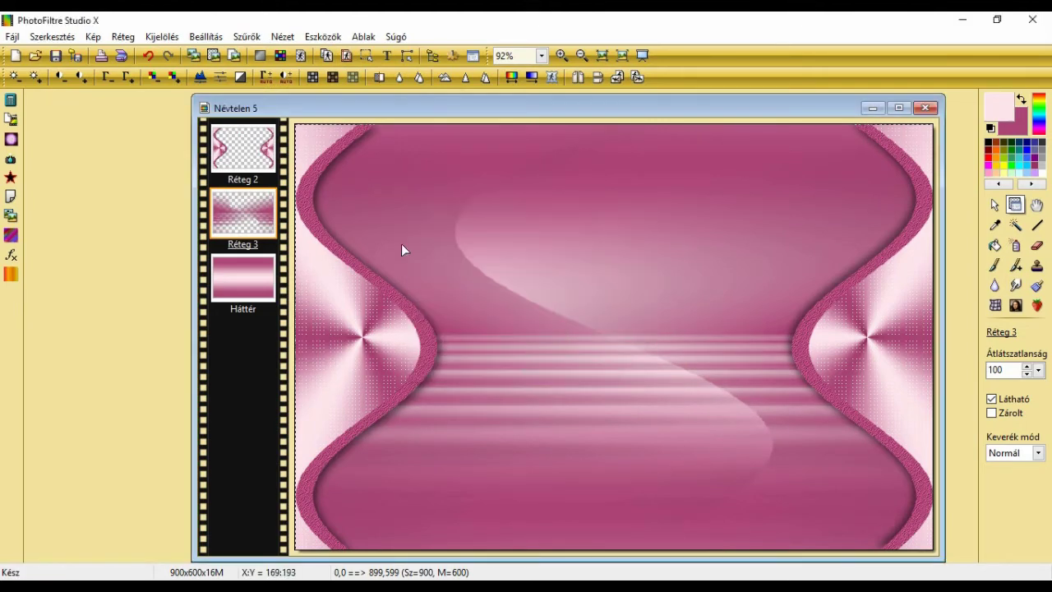
pyautogui.click(246, 37)
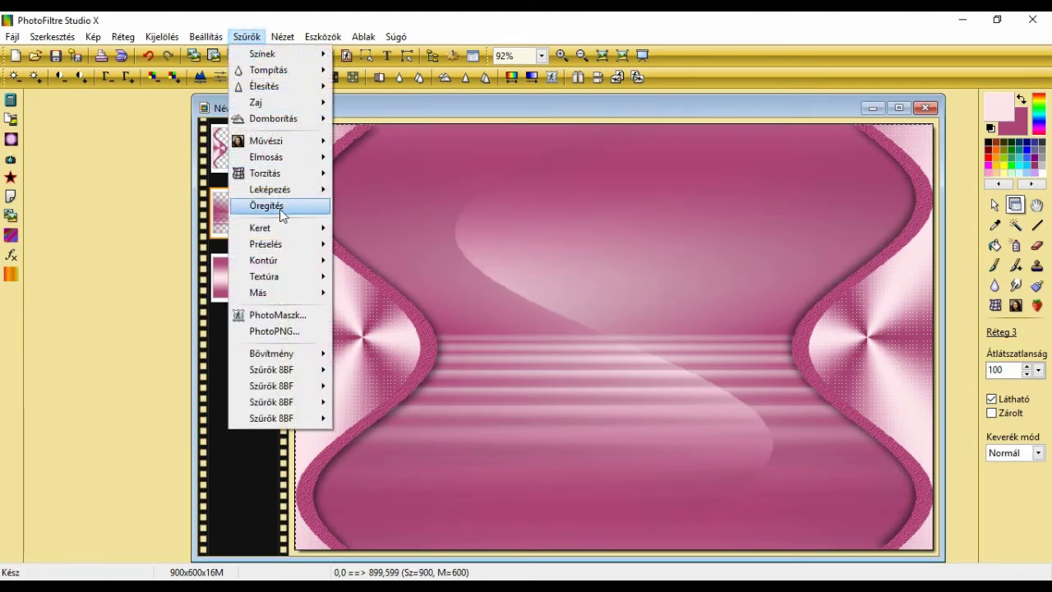
pyautogui.moveTo(291, 281)
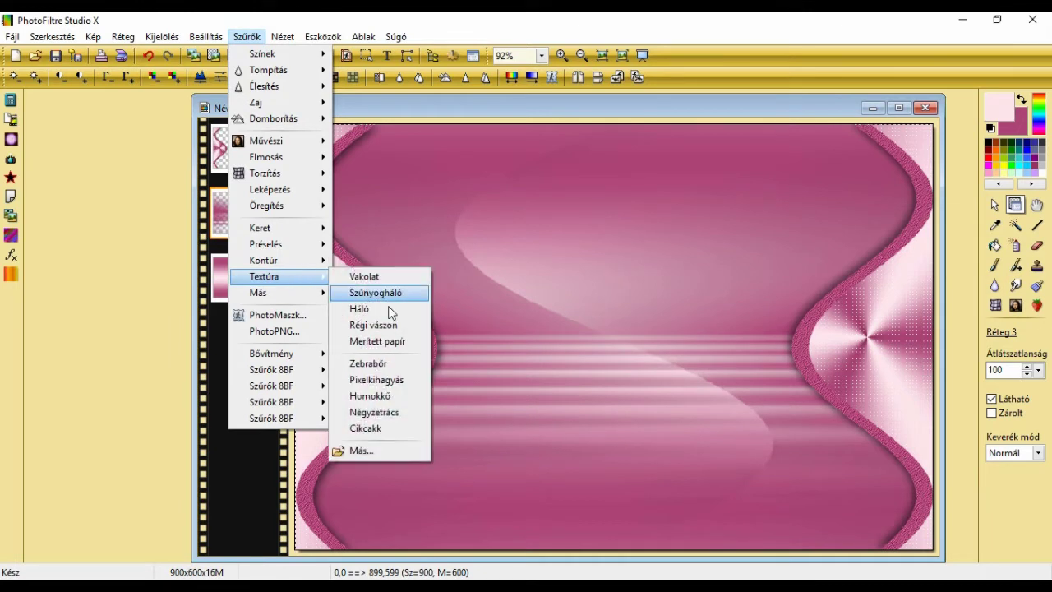
pyautogui.click(401, 346)
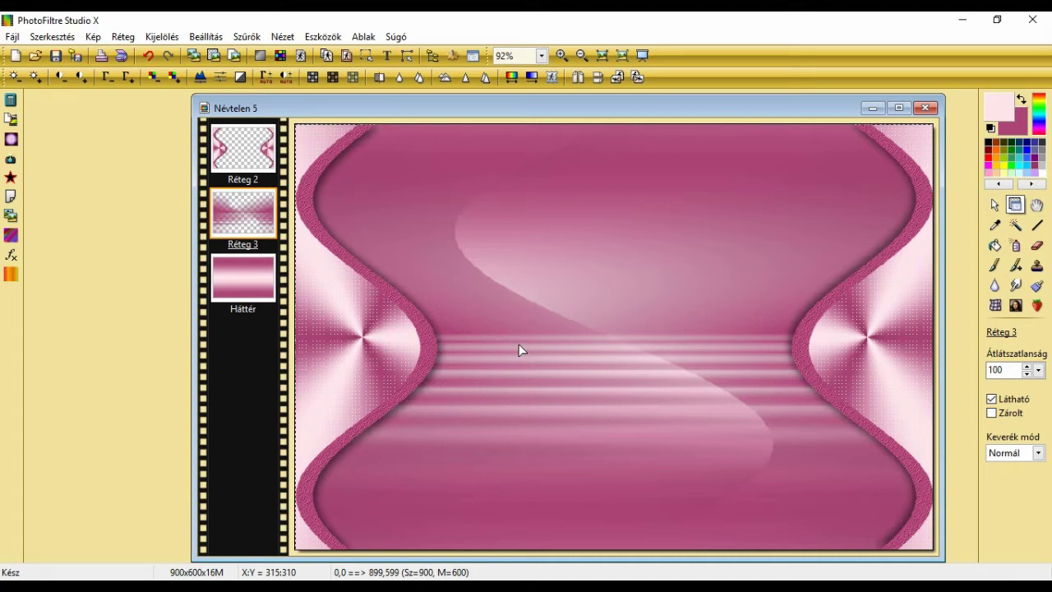
# - Apply the 34.png texture to the background layer (Háttér) with 16% opacity, 100% scale and 0% emboss
pyautogui.click(254, 292)
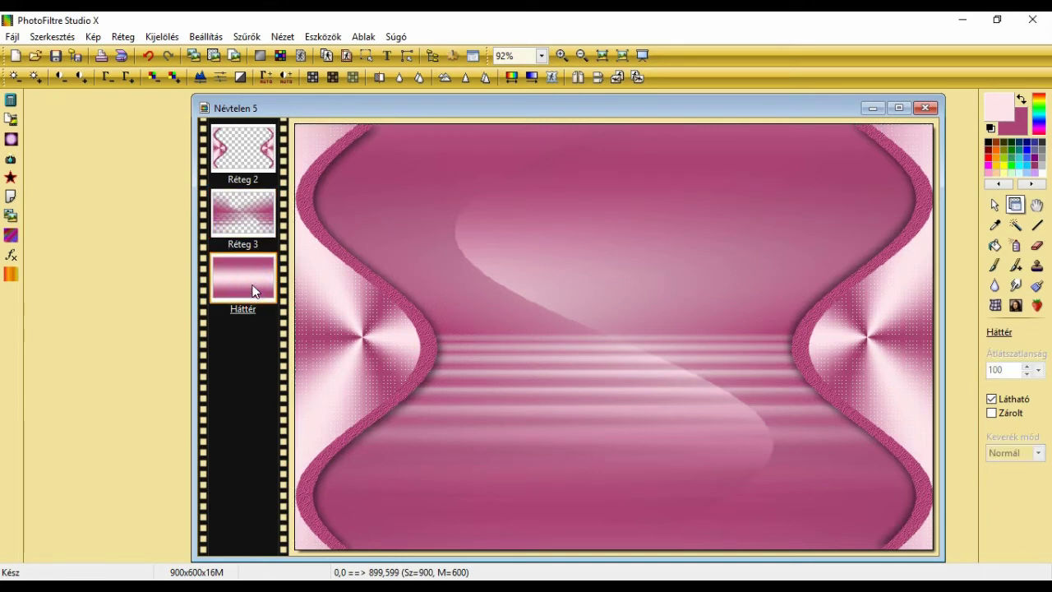
pyautogui.click(247, 36)
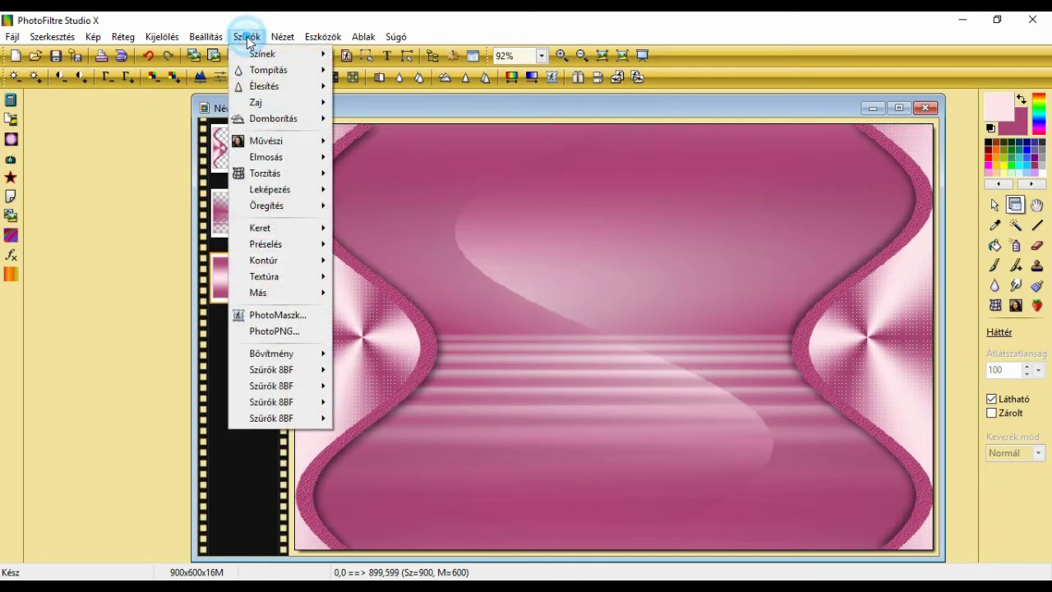
pyautogui.moveTo(283, 280)
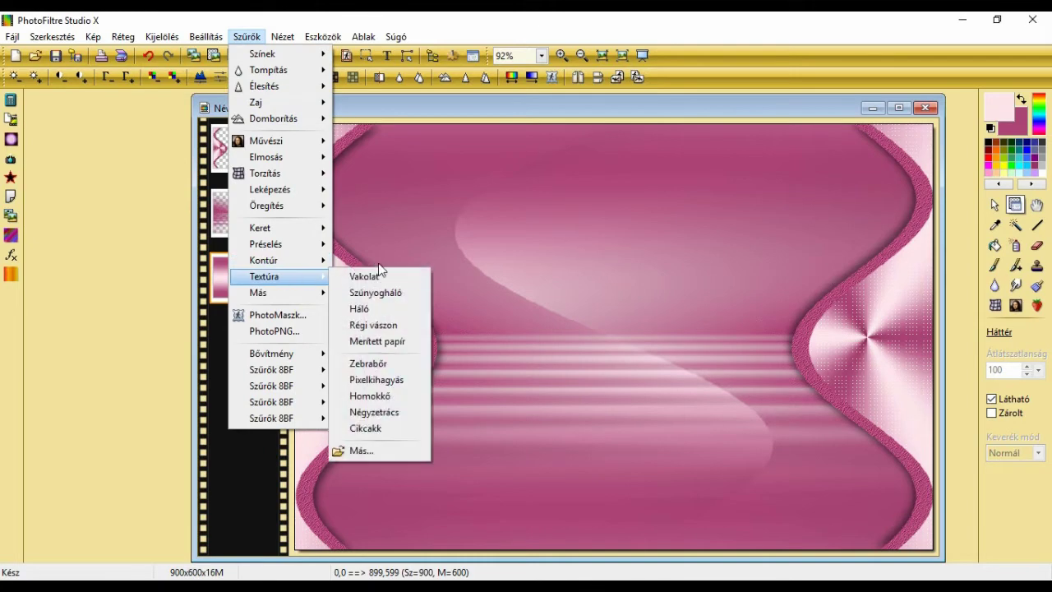
pyautogui.click(403, 452)
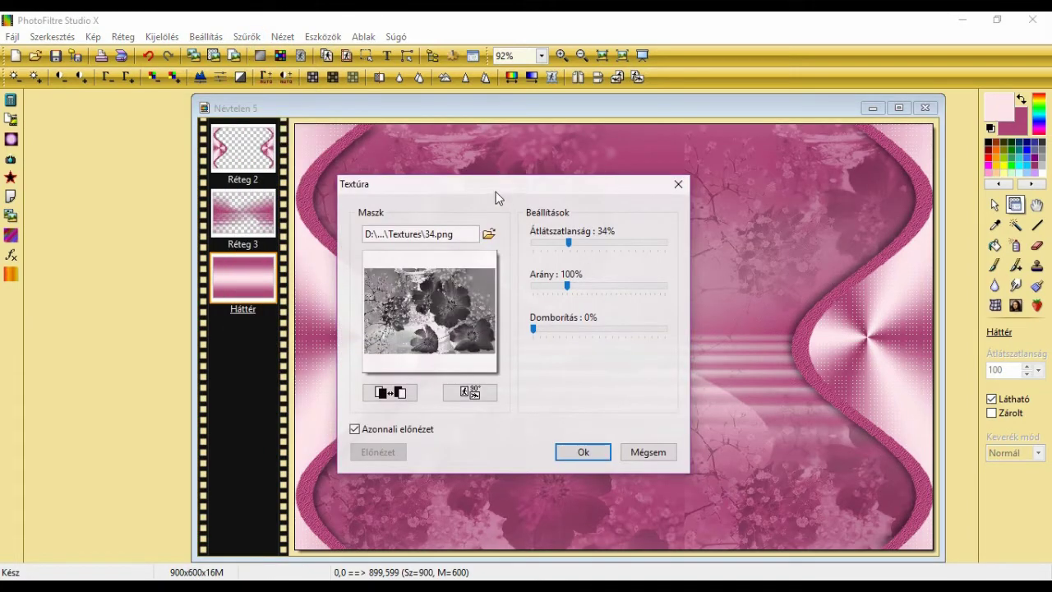
pyautogui.moveTo(495, 198); pyautogui.dragTo(382, 185)
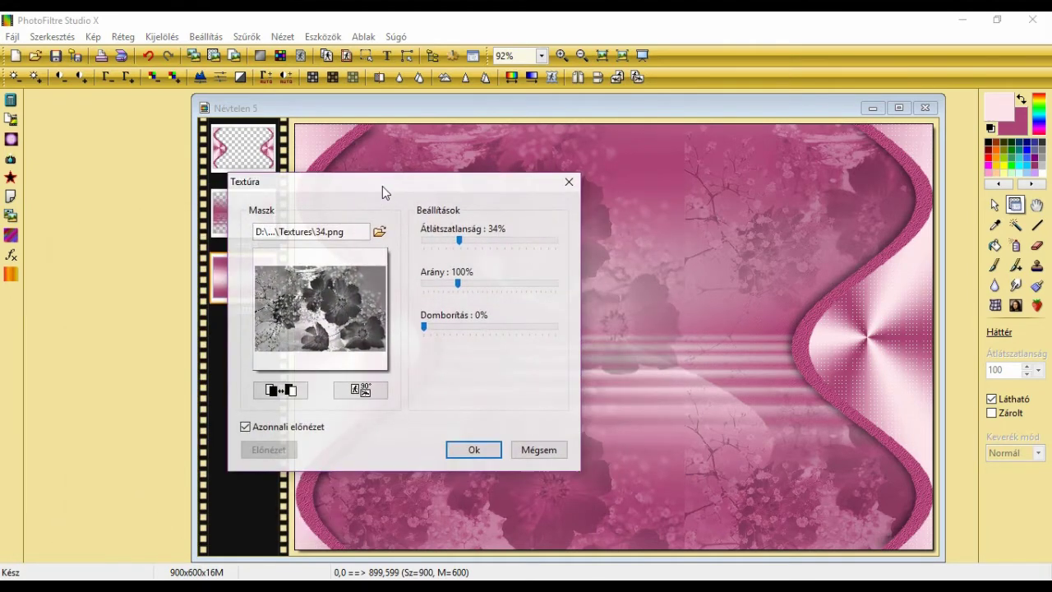
pyautogui.click(460, 242)
pyautogui.moveTo(460, 243); pyautogui.dragTo(436, 246)
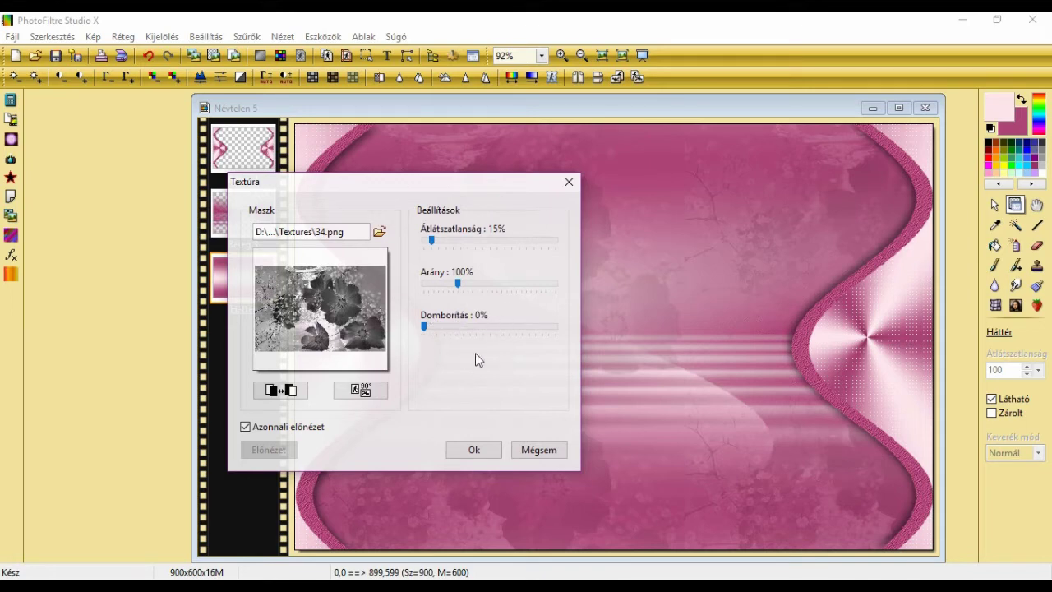
pyautogui.click(470, 449)
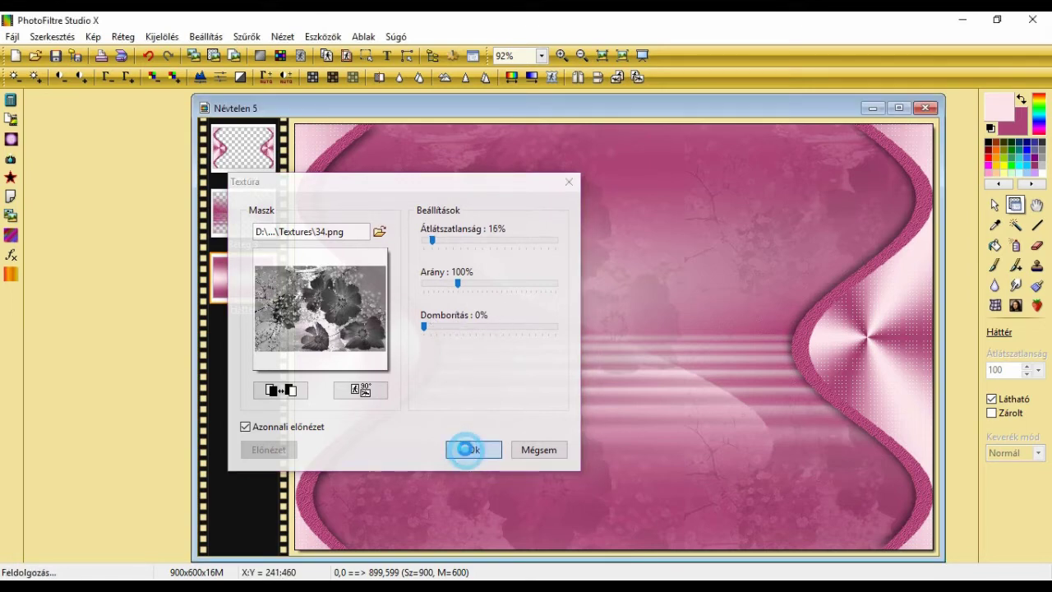
# - Sharpen the textured background layer (Háttér) with micro contrast at 100% intensity and 12 pixel radius
pyautogui.click(246, 36)
pyautogui.moveTo(263, 85)
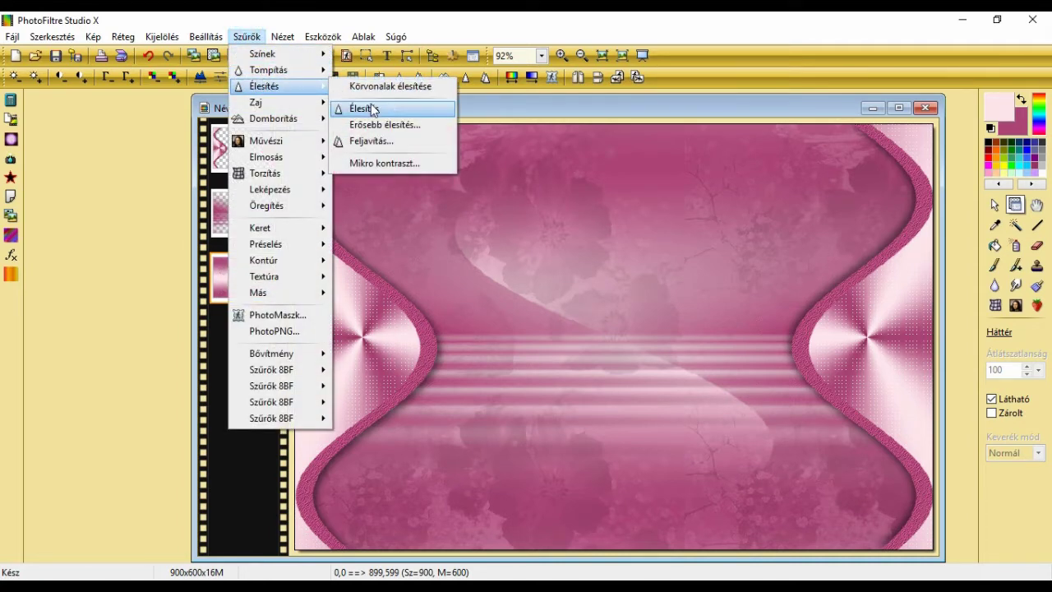
pyautogui.click(377, 163)
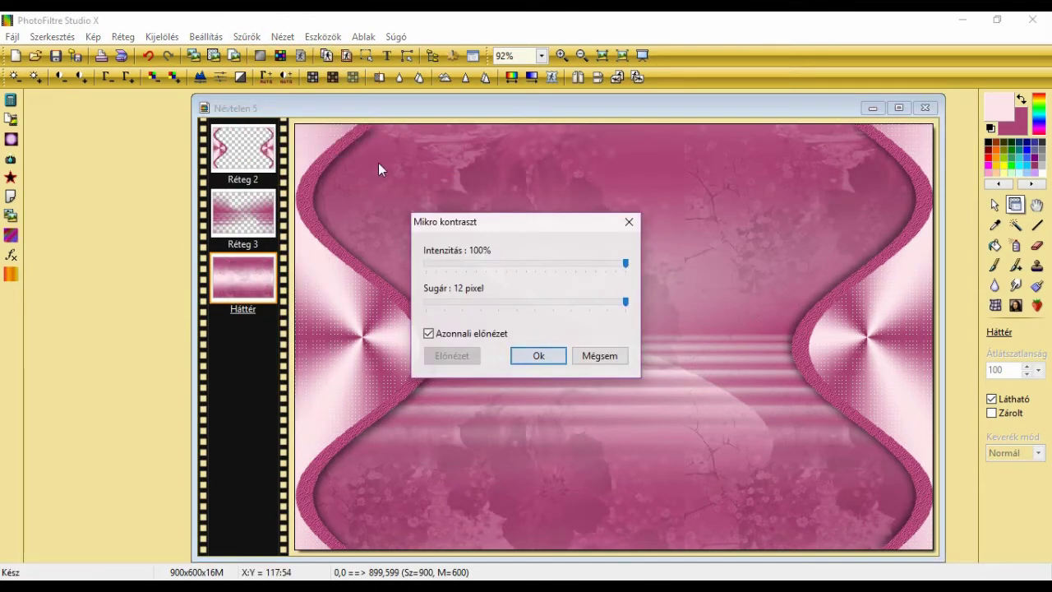
pyautogui.click(530, 356)
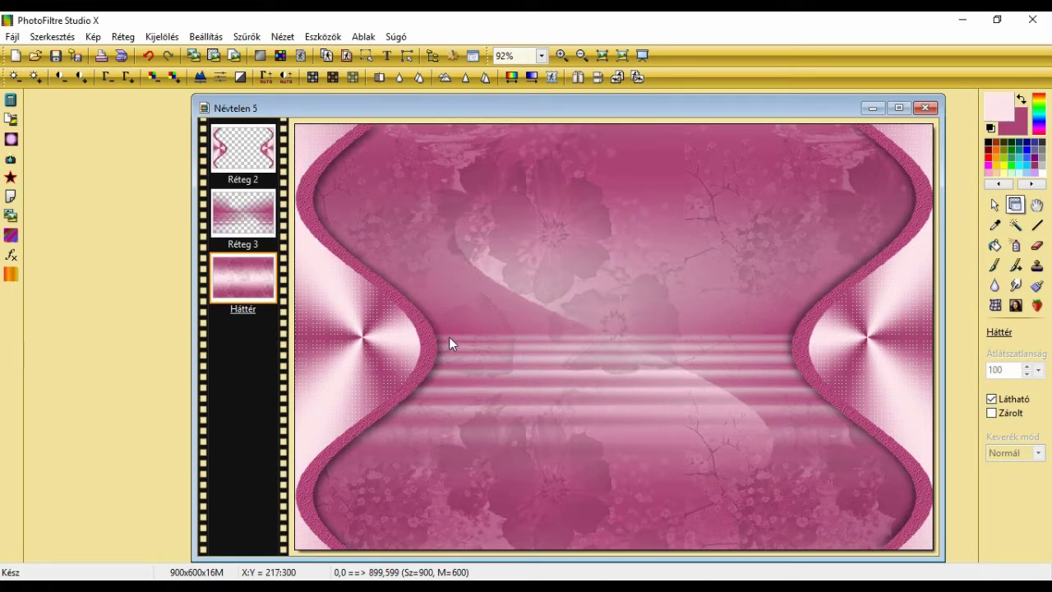
# - Open cicka.png and place its image of the woman in Névtelen 5 as the topmost layer
pyautogui.click(35, 57)
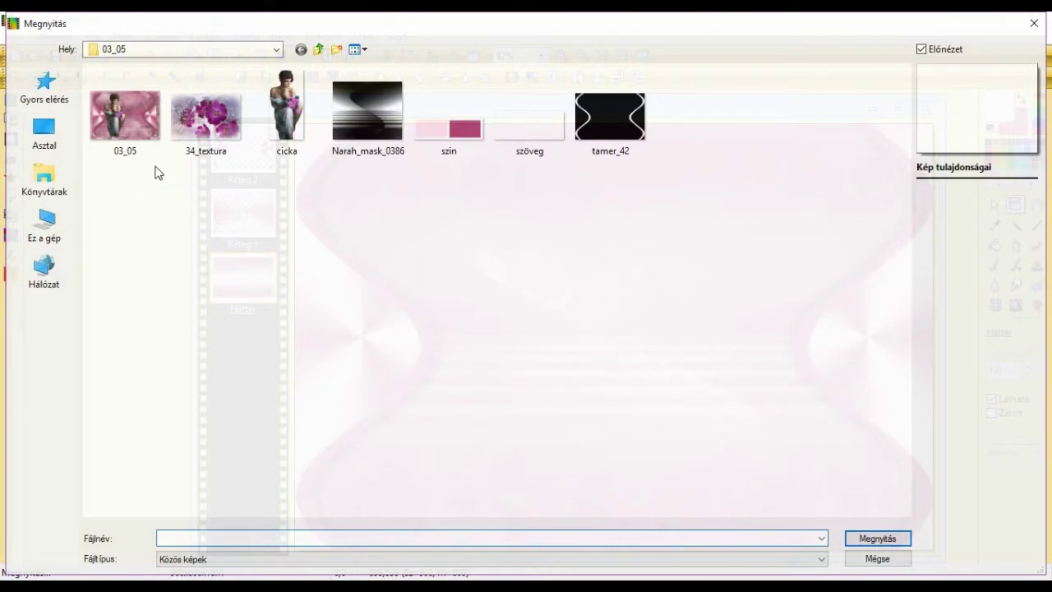
pyautogui.doubleClick(287, 141)
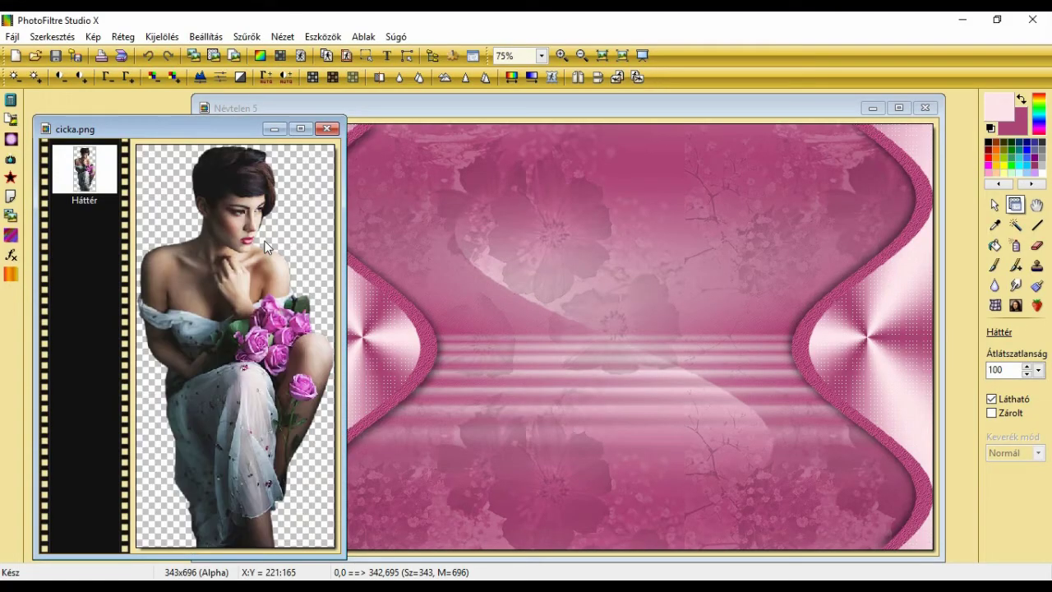
pyautogui.click(279, 107)
pyautogui.click(213, 55)
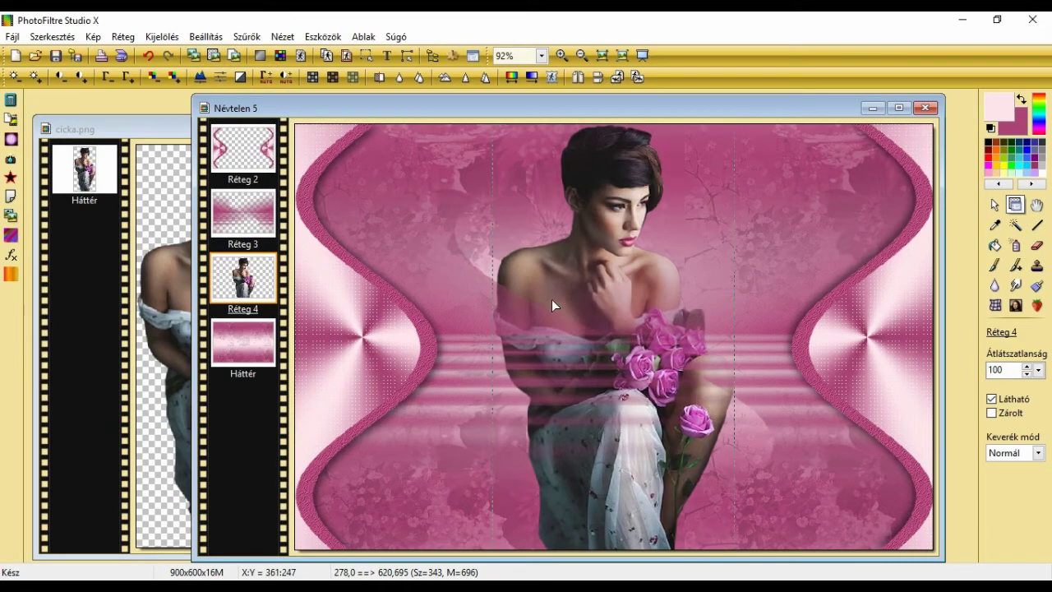
pyautogui.moveTo(248, 288); pyautogui.dragTo(251, 256)
pyautogui.moveTo(244, 169); pyautogui.dragTo(244, 164)
# - Scale the woman layer (Réteg 4) to 80% with free transform and move it into the left half of the canvas
pyautogui.rightClick(551, 287)
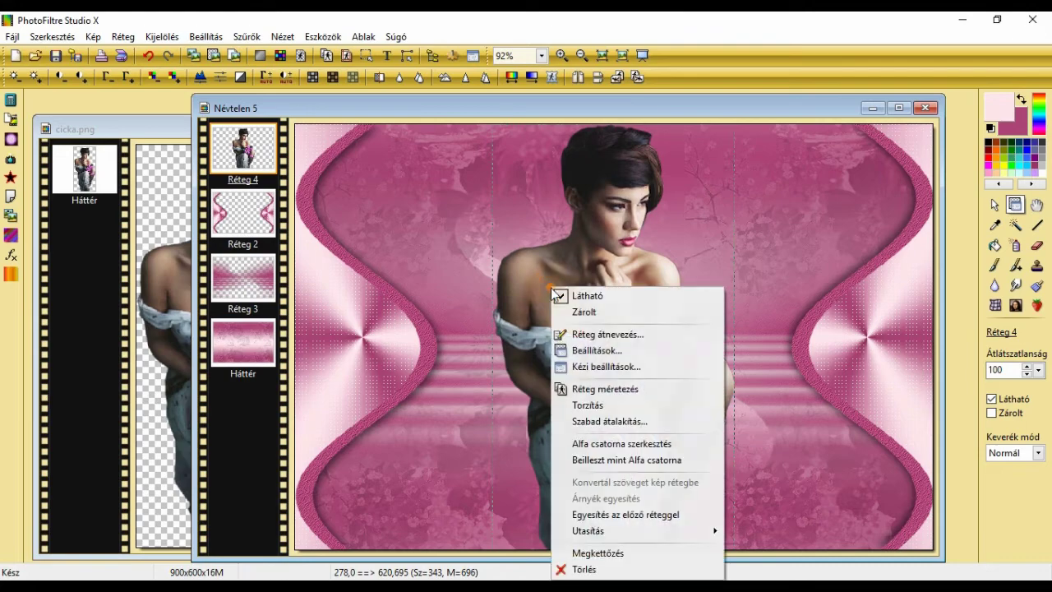
pyautogui.click(631, 422)
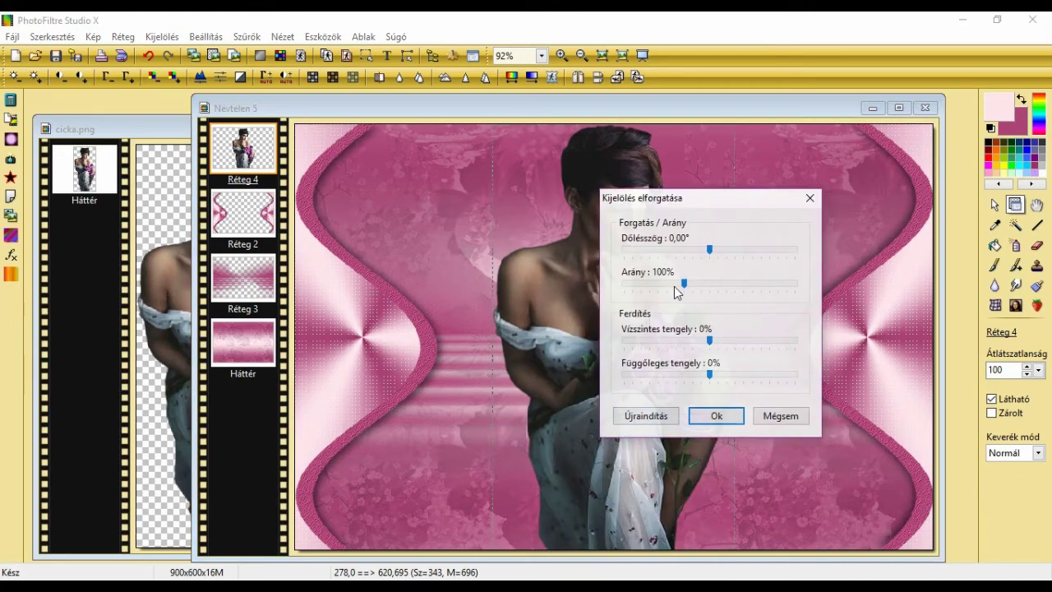
pyautogui.click(674, 283)
pyautogui.click(668, 284)
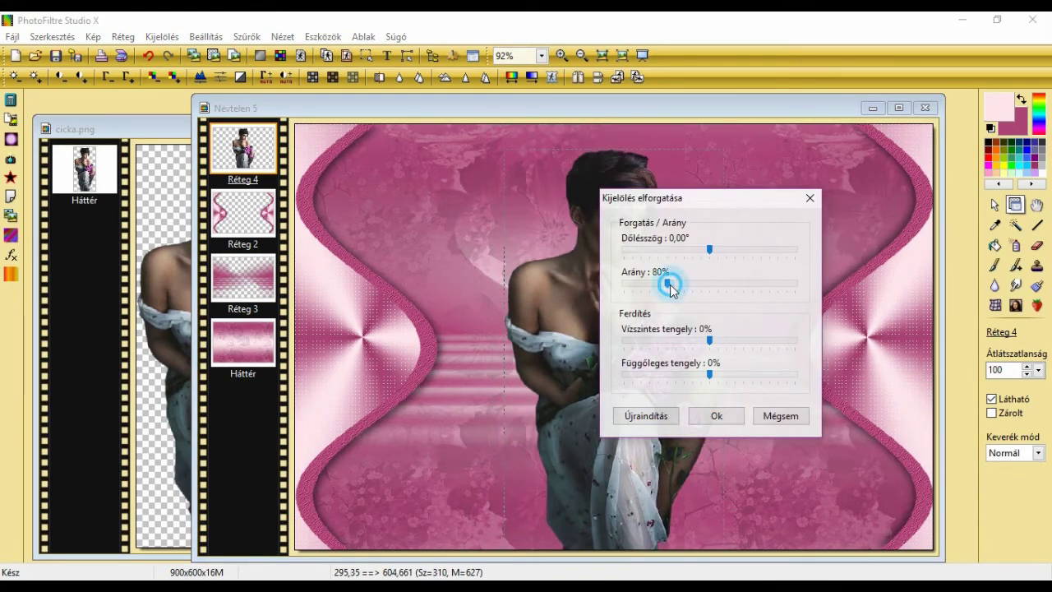
pyautogui.click(714, 417)
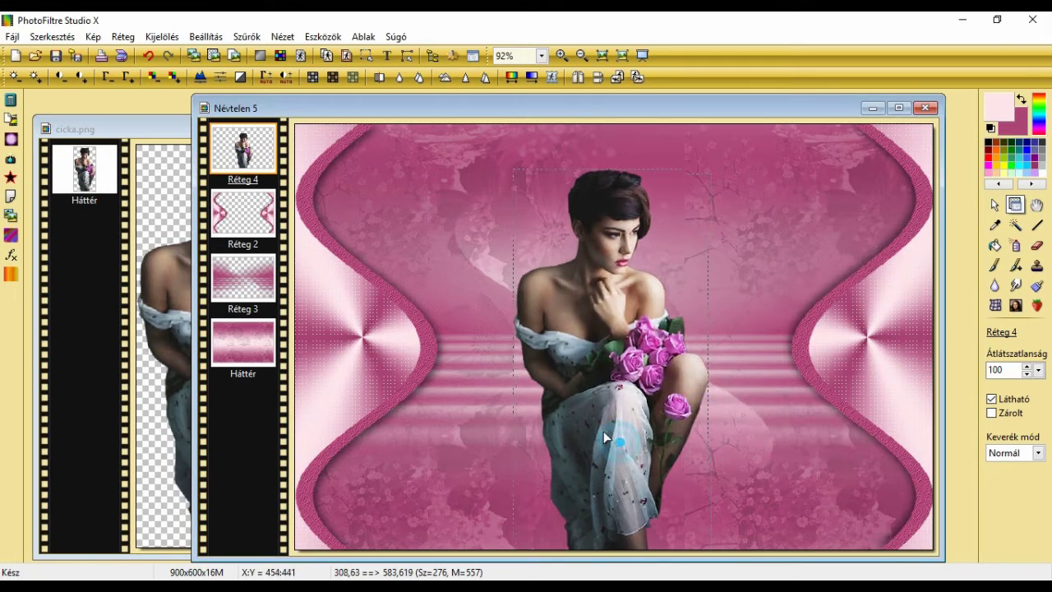
pyautogui.moveTo(603, 431); pyautogui.dragTo(498, 423)
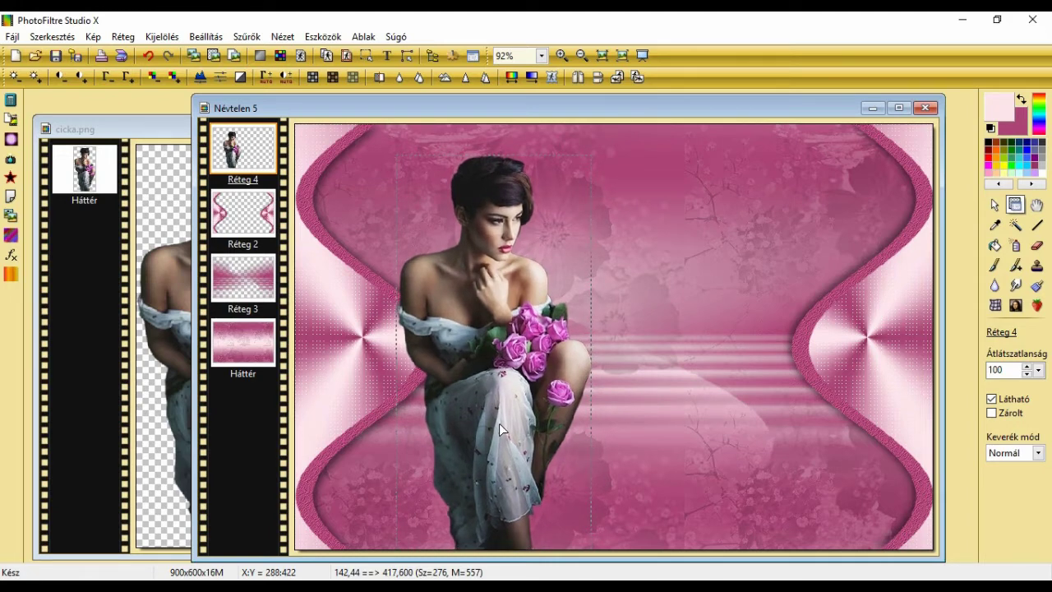
# - Enlarge the woman layer to the full canvas height, about 315x601 pixels, keeping its bottom-left corner in place
pyautogui.rightClick(497, 422)
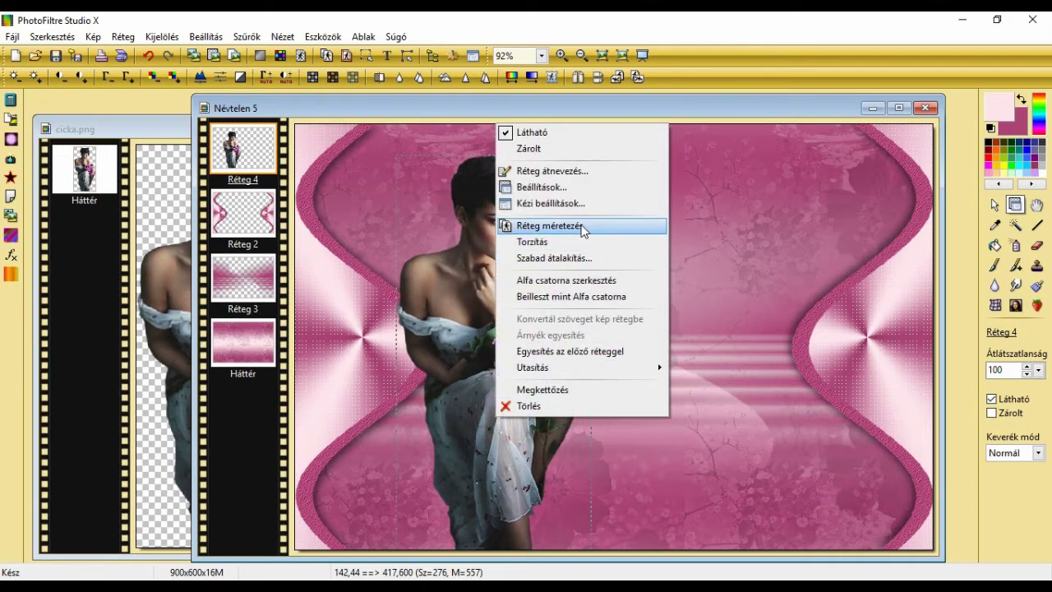
pyautogui.click(575, 227)
pyautogui.rightClick(536, 275)
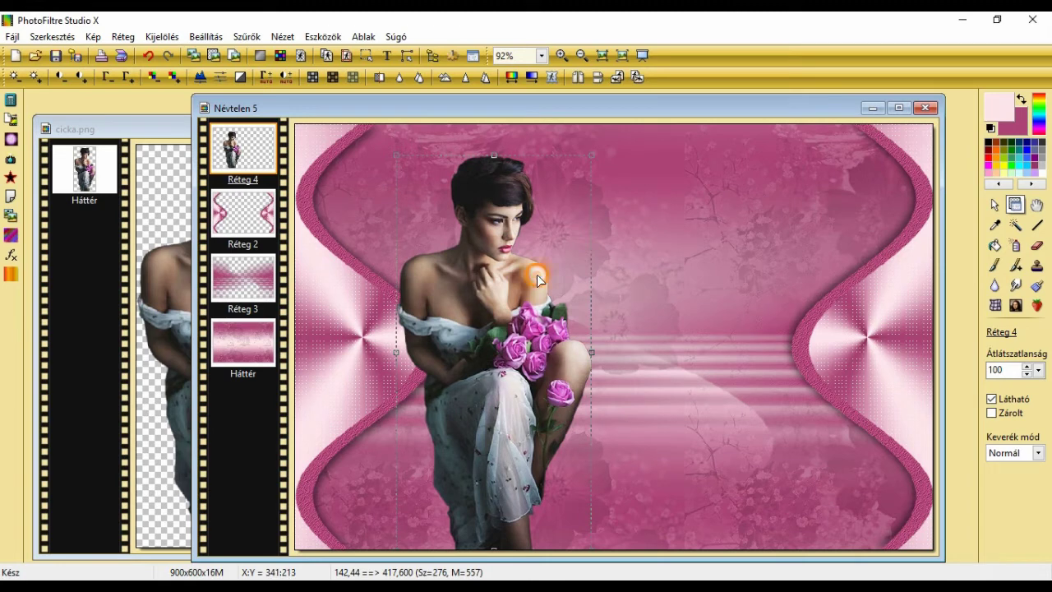
pyautogui.click(549, 311)
pyautogui.moveTo(593, 158); pyautogui.dragTo(618, 125)
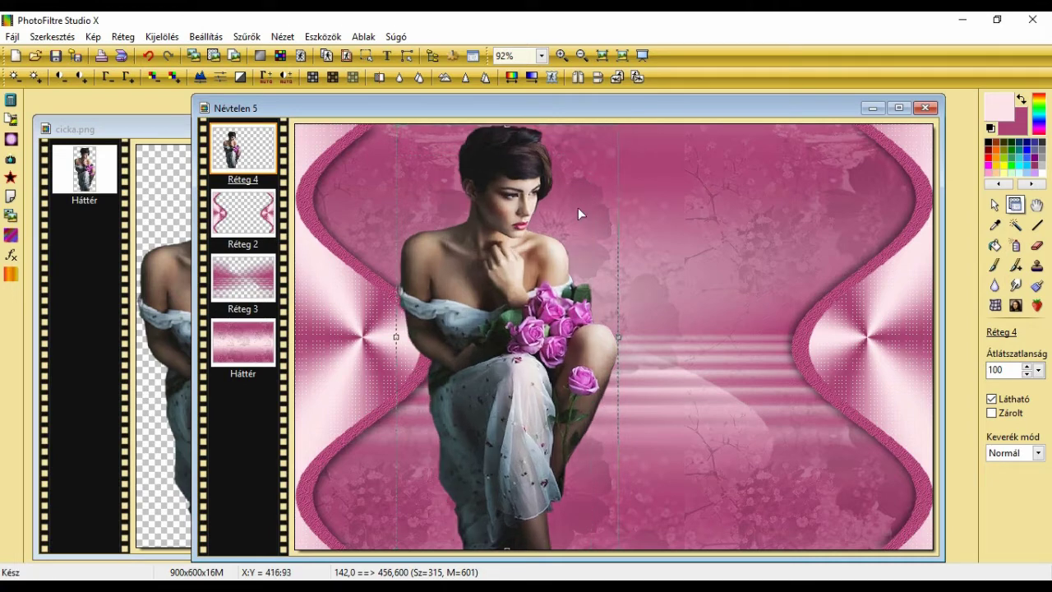
pyautogui.rightClick(529, 291)
pyautogui.click(547, 299)
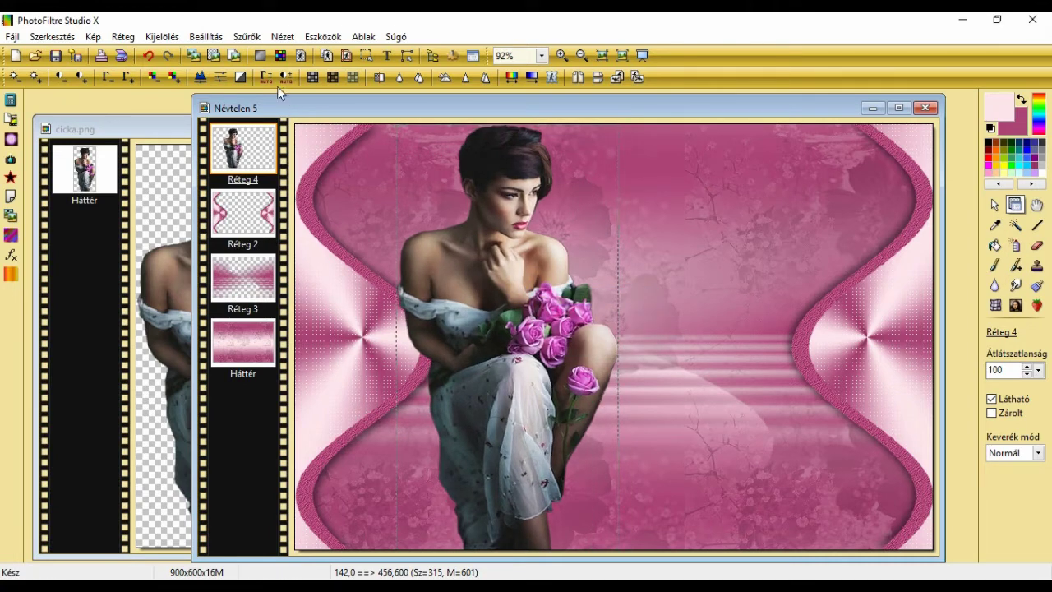
# - Sharpen the woman layer (Réteg 4) with the micro contrast filter (Mikro kontraszt)
pyautogui.click(248, 37)
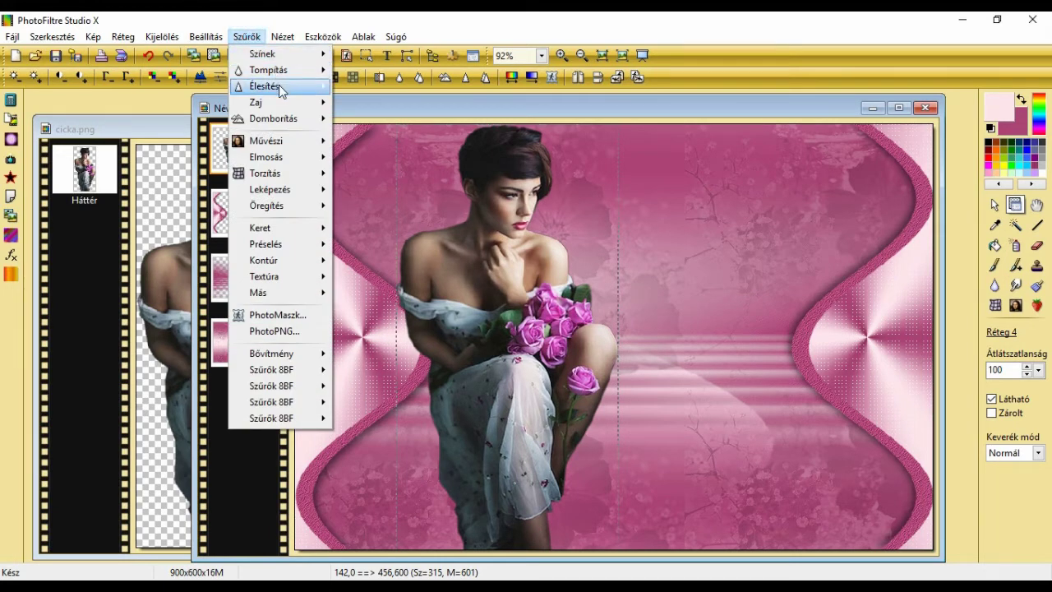
pyautogui.moveTo(281, 88)
pyautogui.click(385, 163)
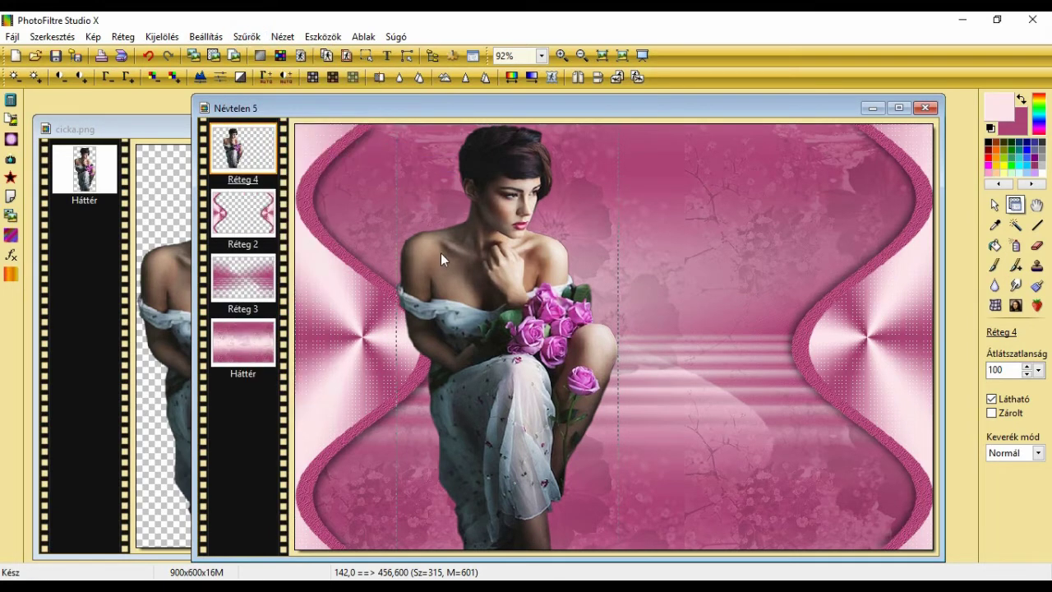
pyautogui.click(533, 359)
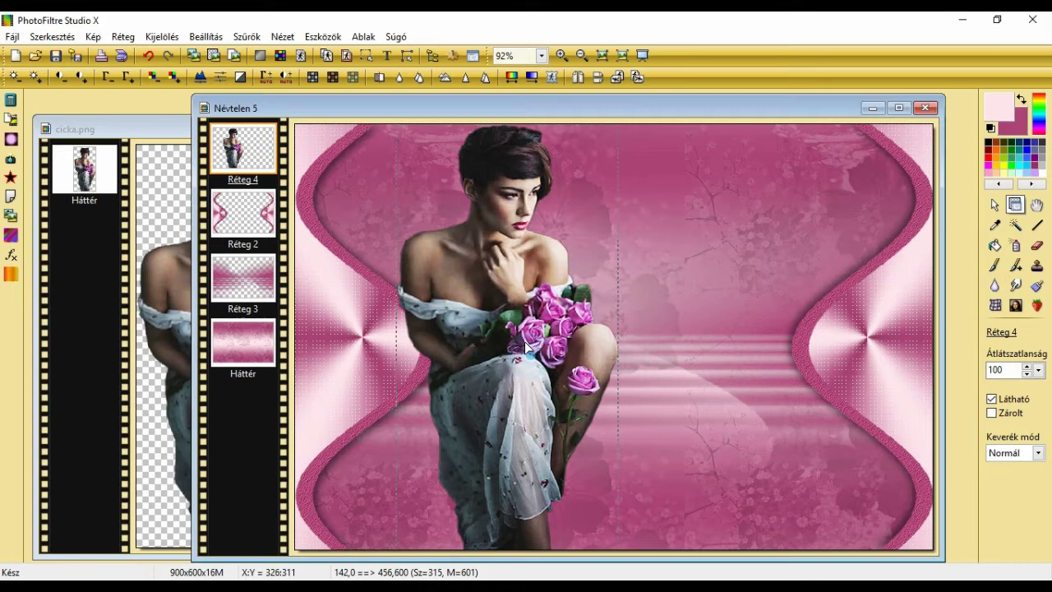
# - Add a black smoothed shadow to the woman layer with X and Y offsets 5, opacity 50% and radius 15, and merge it into the layer
pyautogui.rightClick(506, 277)
pyautogui.click(570, 341)
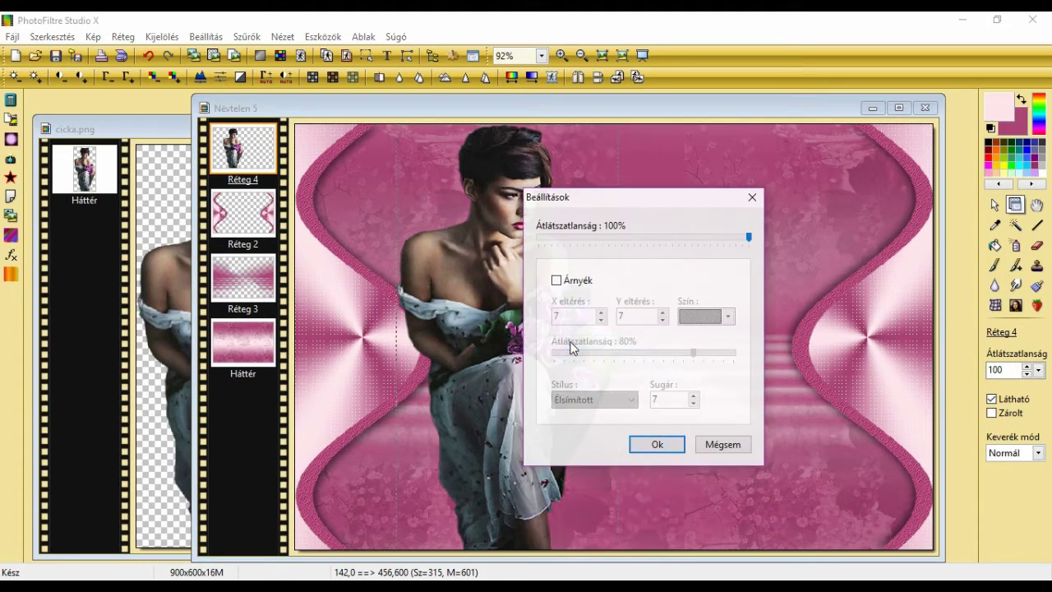
pyautogui.click(556, 280)
pyautogui.doubleClick(557, 314)
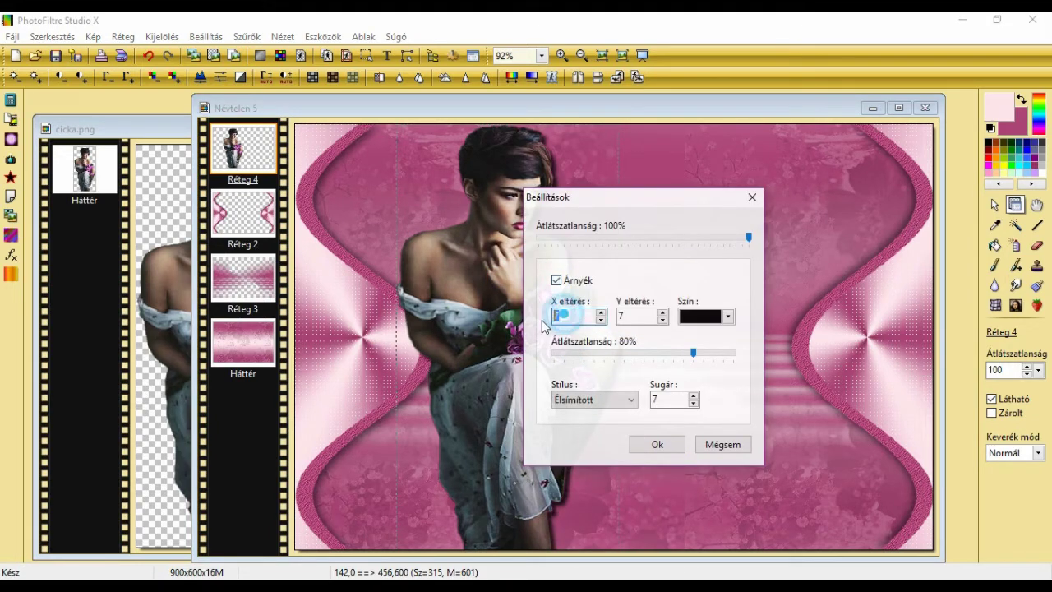
pyautogui.write('5')
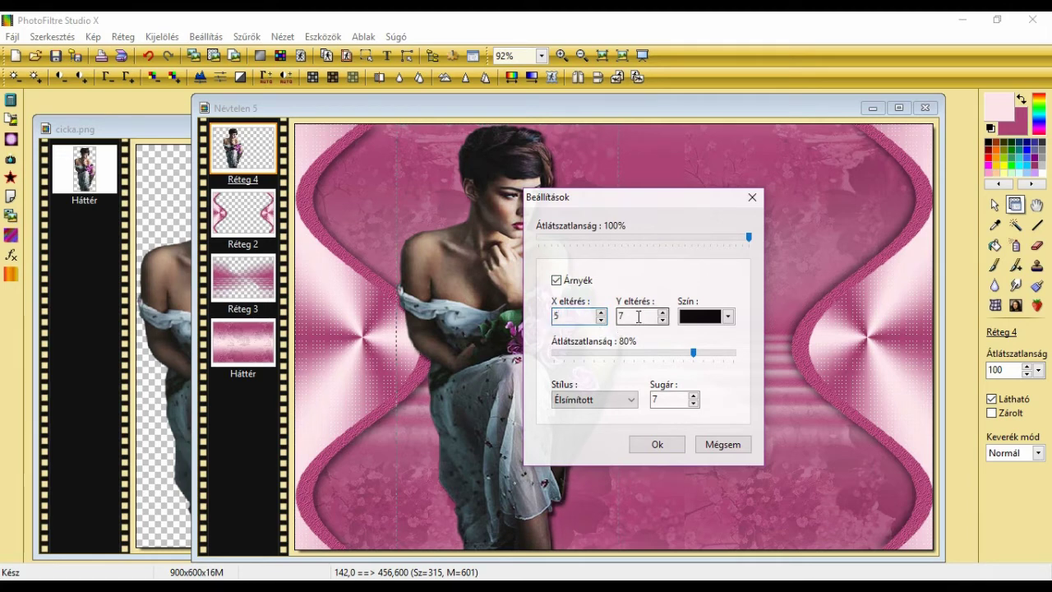
pyautogui.doubleClick(634, 315)
pyautogui.write('5')
pyautogui.moveTo(694, 354); pyautogui.dragTo(634, 354)
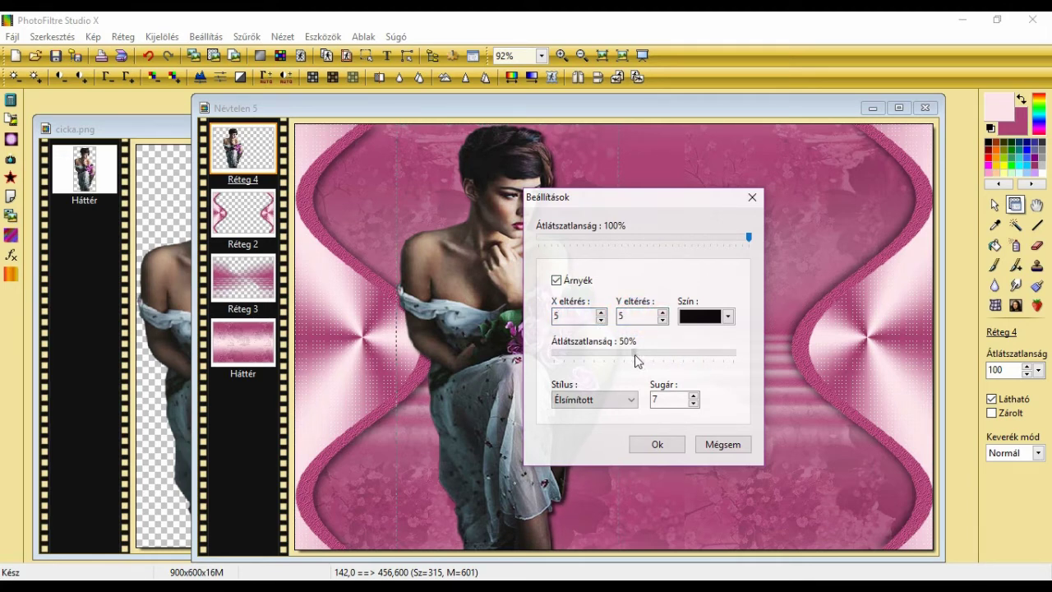
pyautogui.doubleClick(658, 399)
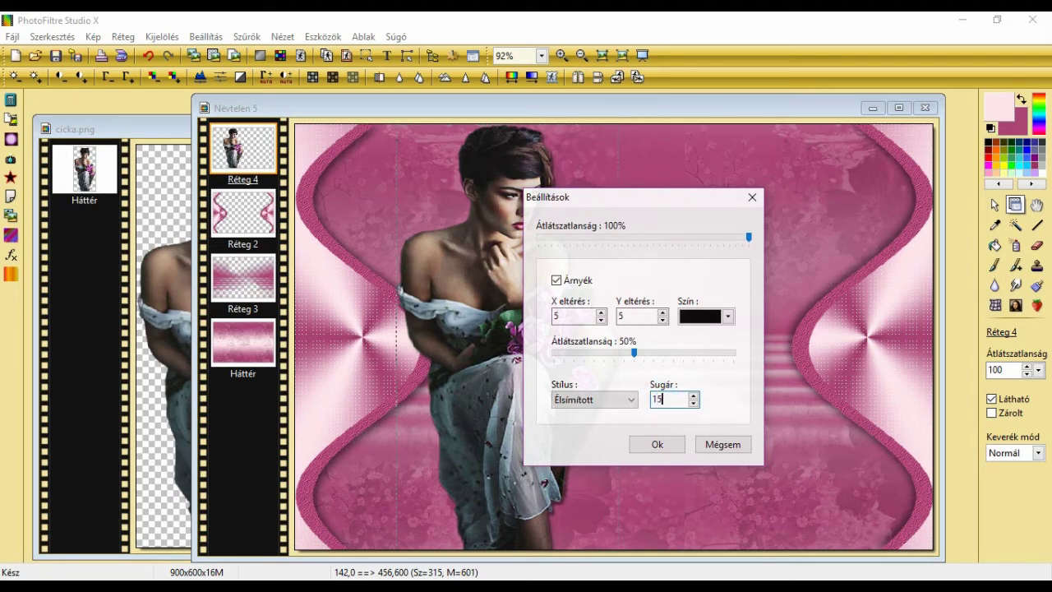
pyautogui.click(663, 444)
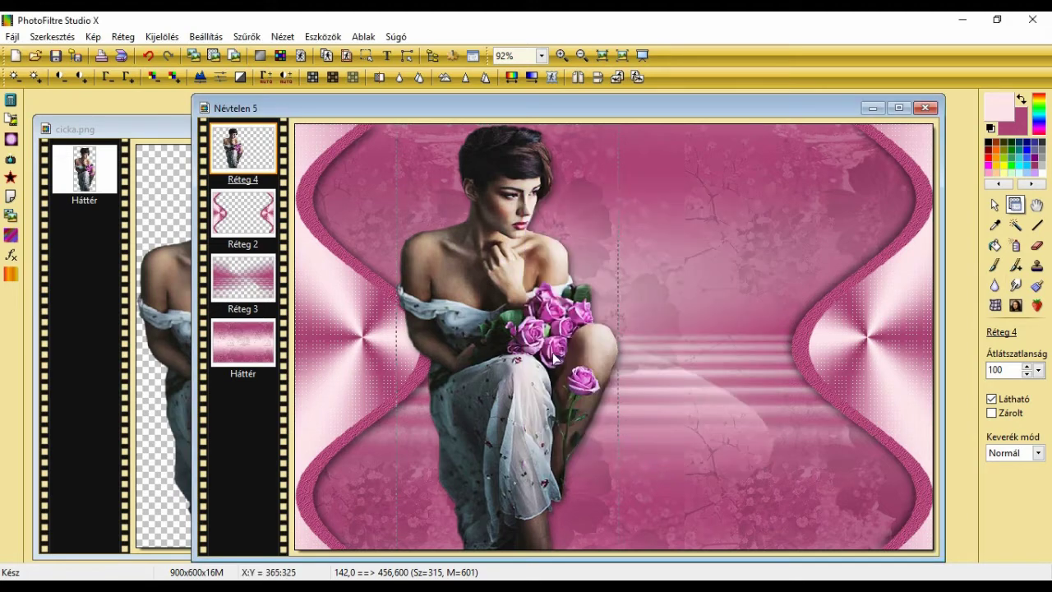
pyautogui.rightClick(546, 328)
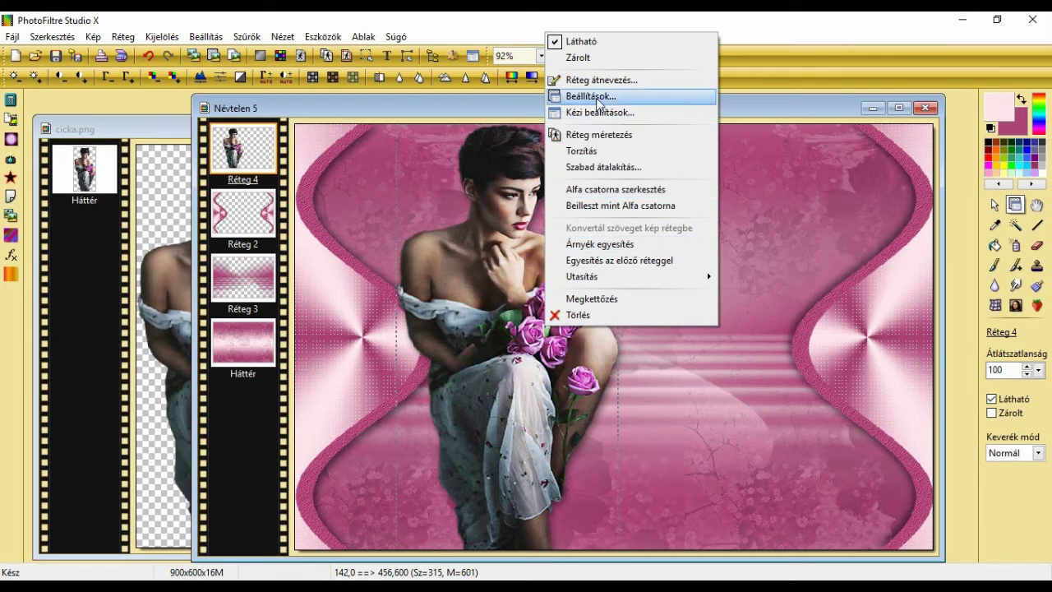
pyautogui.click(606, 245)
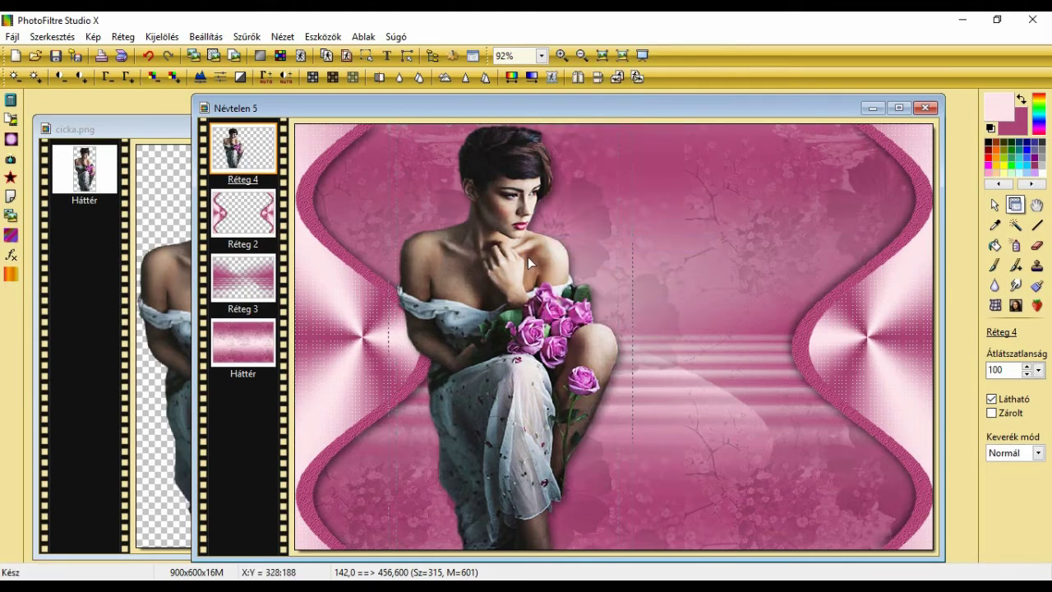
# - Add a second shadow to the woman layer with X and Y offsets -5, opacity 50% and radius 15, and merge it into the layer
pyautogui.rightClick(527, 257)
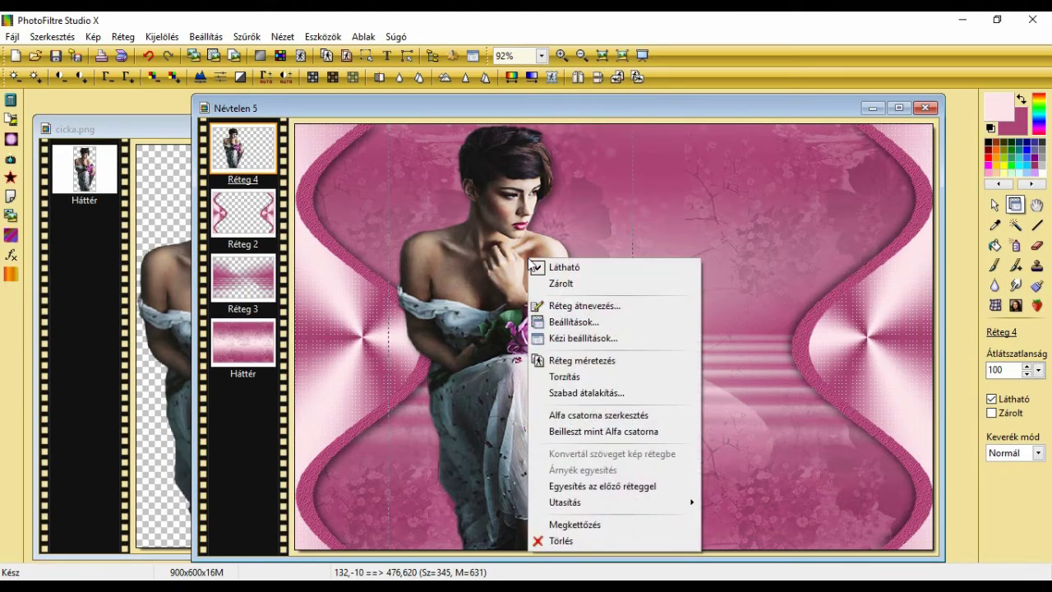
pyautogui.click(569, 322)
pyautogui.click(557, 281)
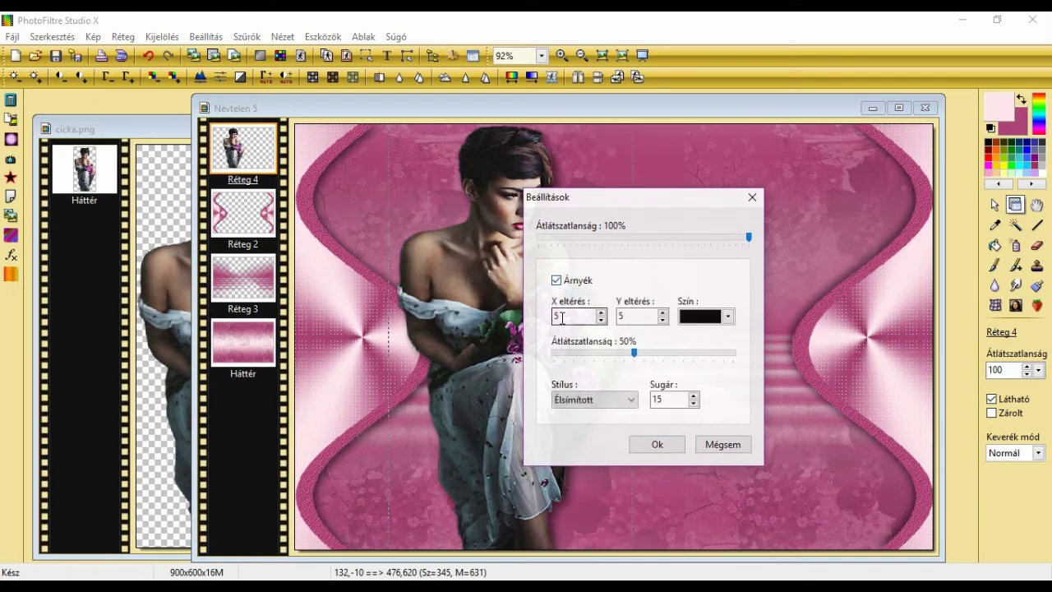
pyautogui.click(555, 317)
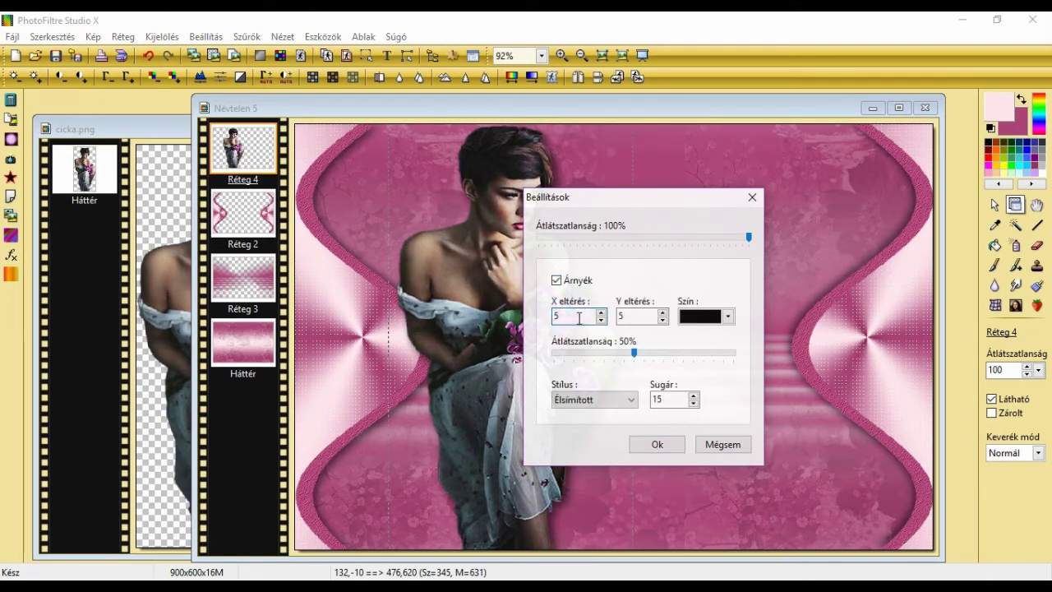
pyautogui.write('-')
pyautogui.click(620, 315)
pyautogui.click(620, 317)
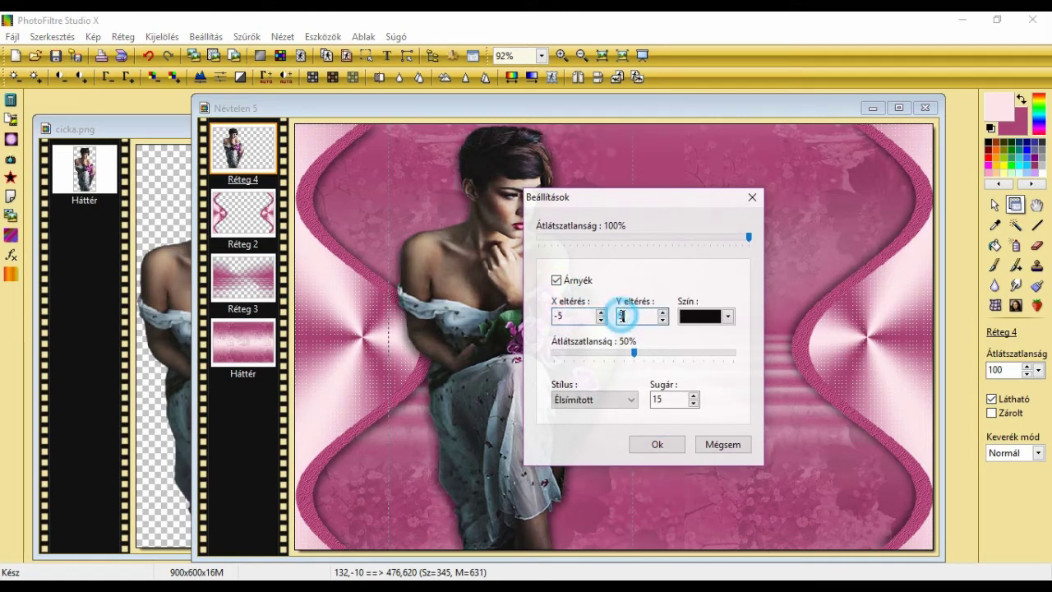
pyautogui.click(620, 316)
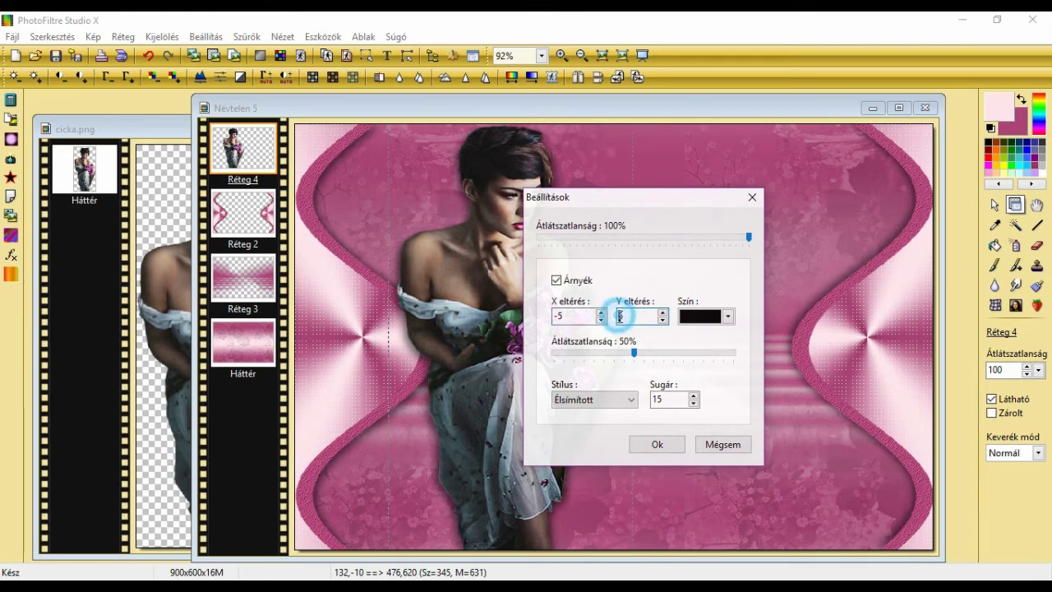
pyautogui.write('-')
pyautogui.click(655, 445)
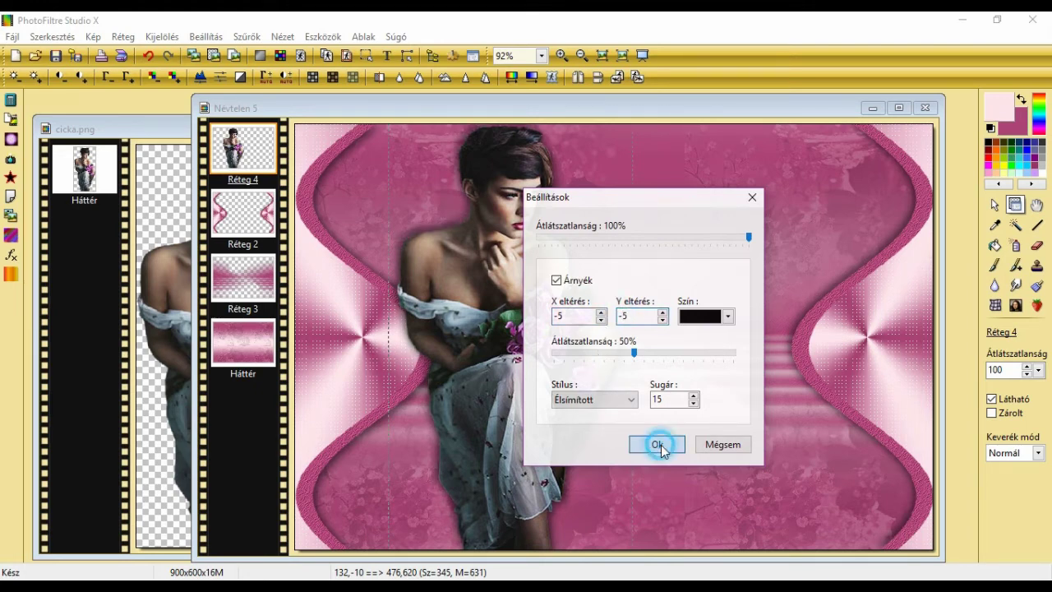
pyautogui.rightClick(491, 300)
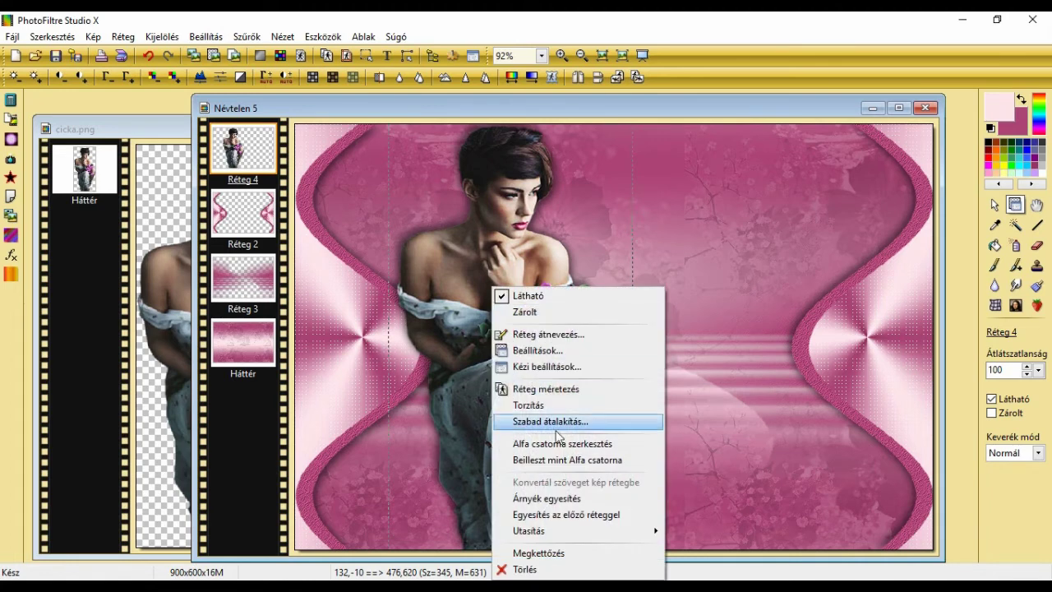
pyautogui.click(567, 498)
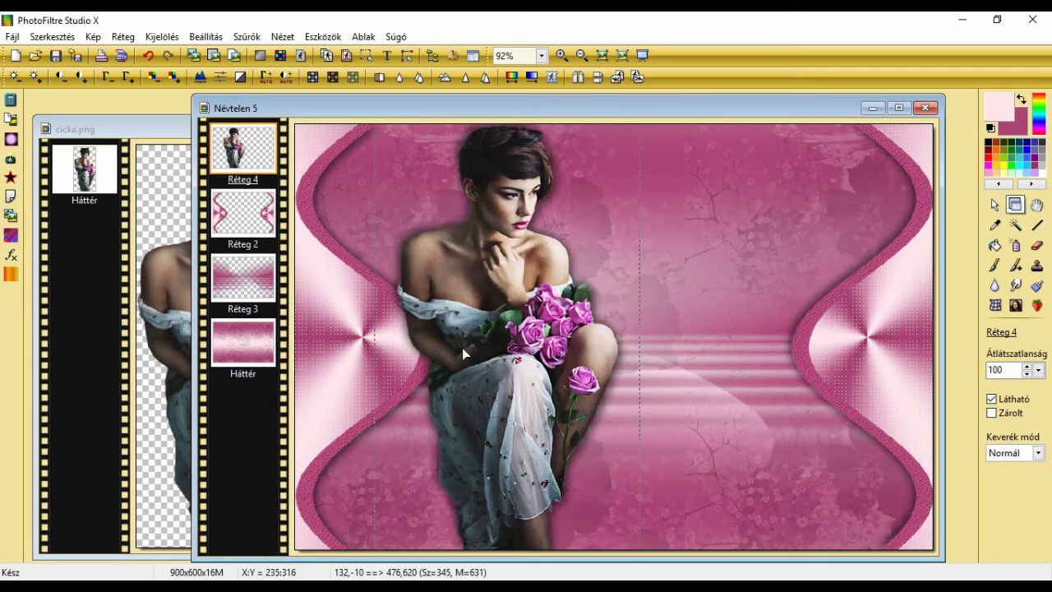
# - Open szöveg.png, place its white text in Névtelen 5 as the topmost layer and move it to the canvas's lower-right area
pyautogui.click(39, 61)
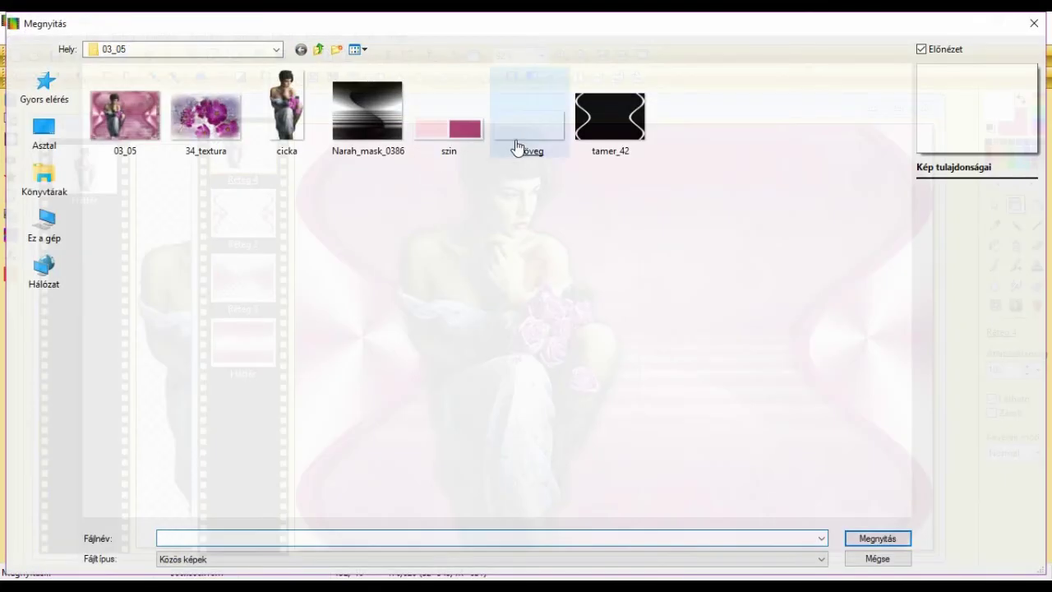
pyautogui.doubleClick(517, 146)
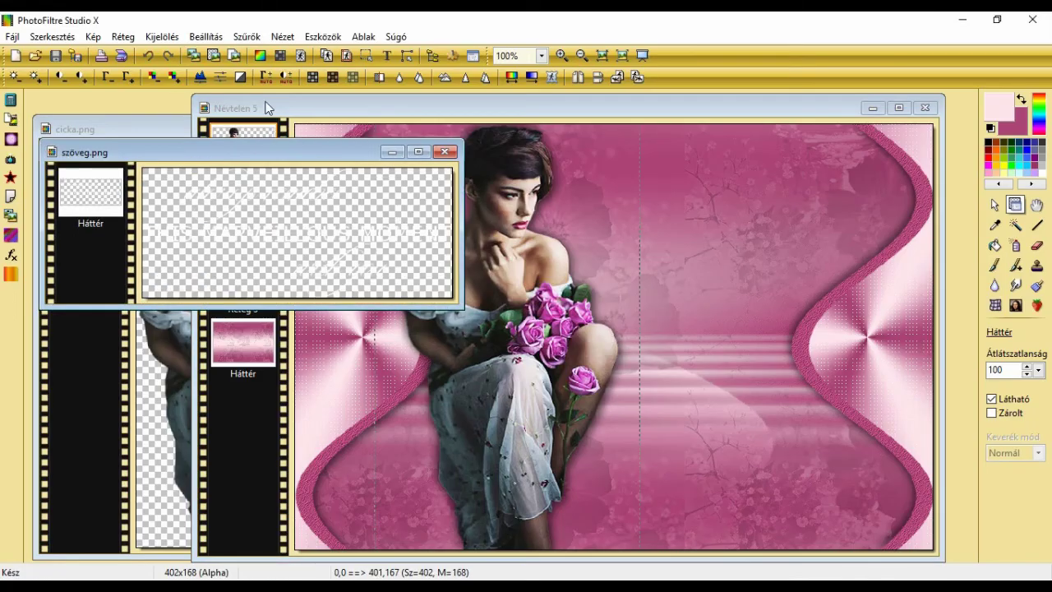
pyautogui.click(255, 104)
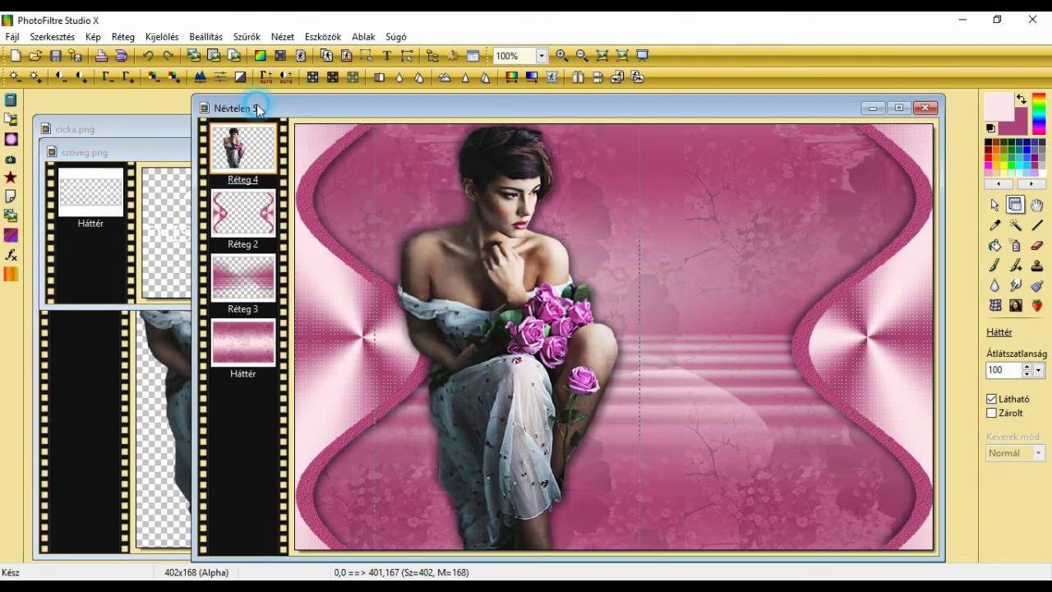
pyautogui.click(214, 57)
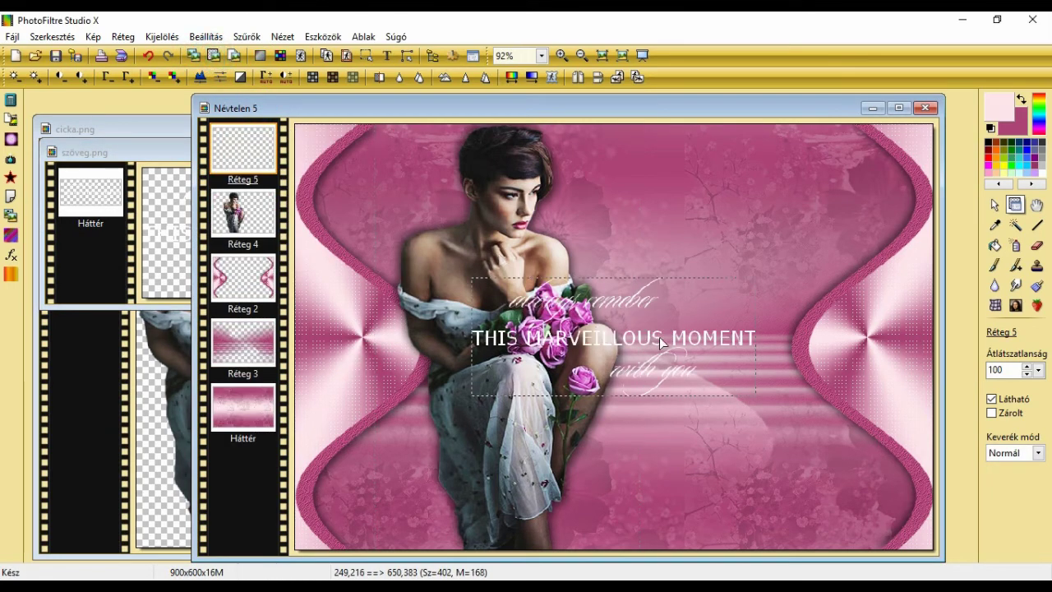
pyautogui.moveTo(675, 339); pyautogui.dragTo(808, 491)
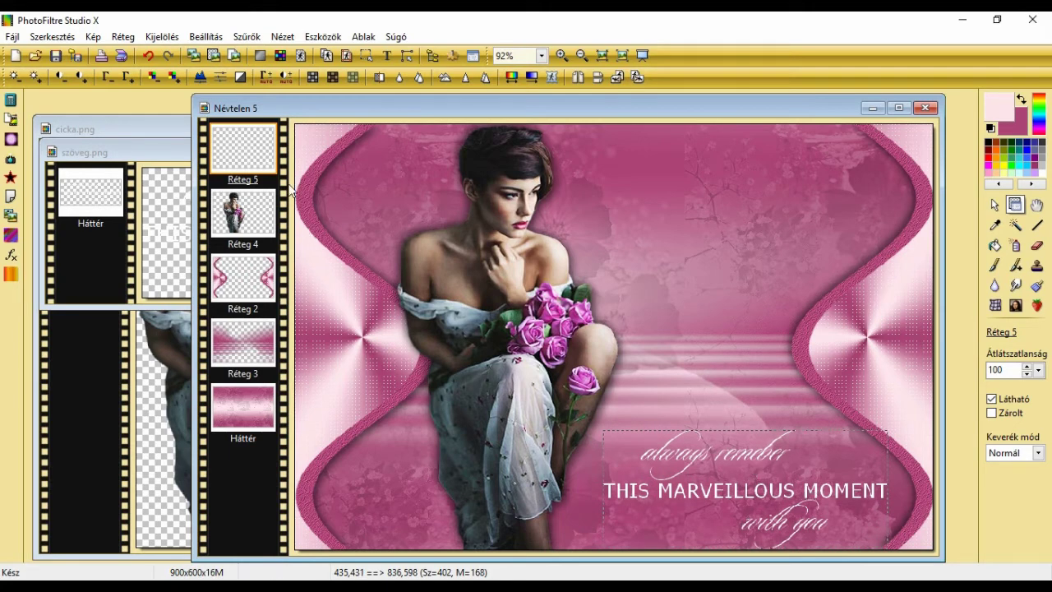
# - Add a black shadow to the text layer with X and Y offsets 1, opacity 100% and radius 7, and merge it into the layer
pyautogui.rightClick(257, 146)
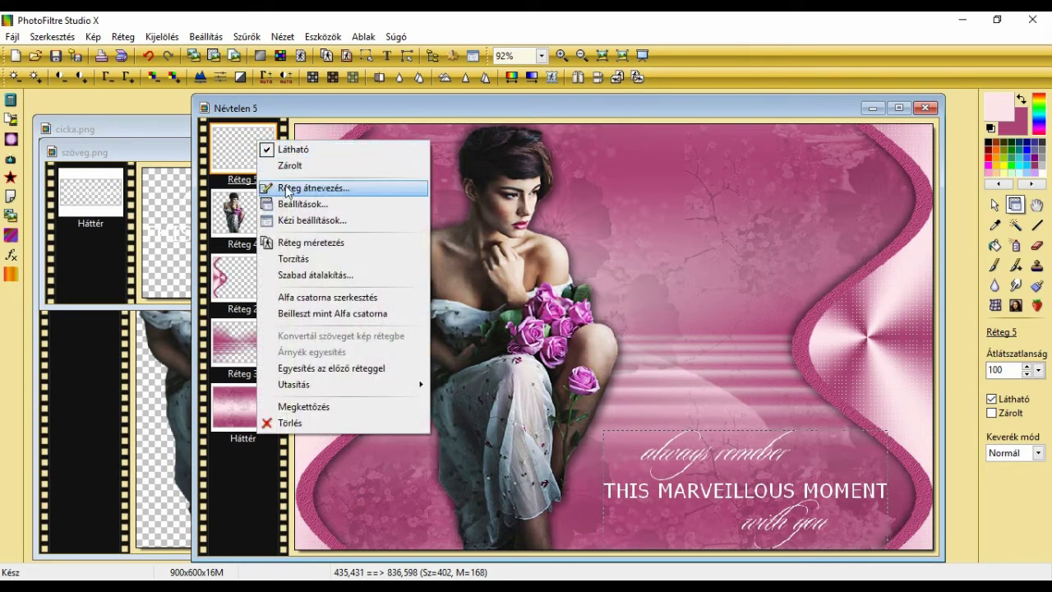
pyautogui.click(284, 202)
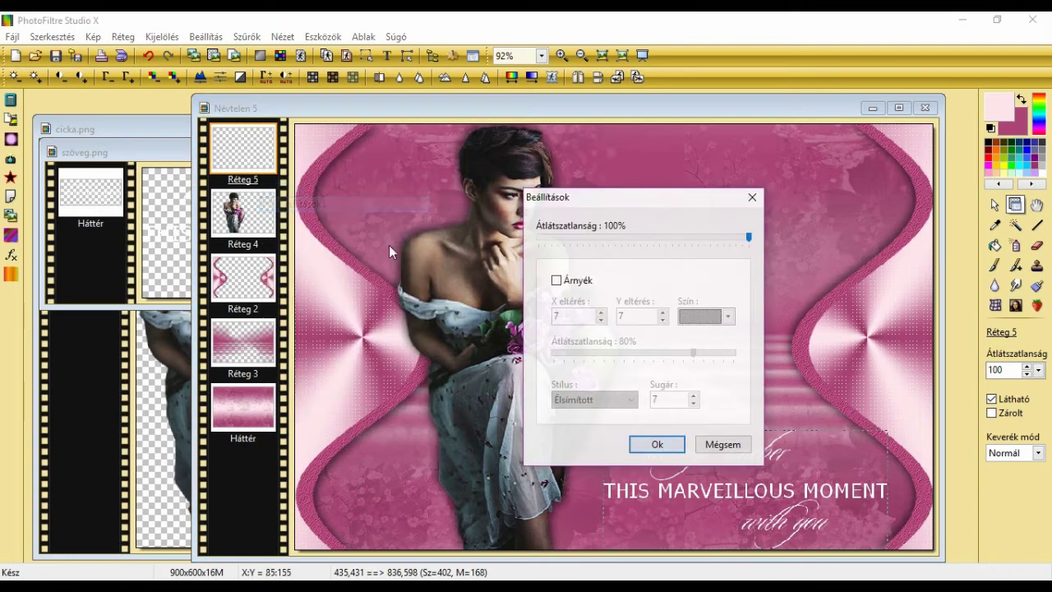
pyautogui.click(556, 281)
pyautogui.doubleClick(568, 317)
pyautogui.write('1')
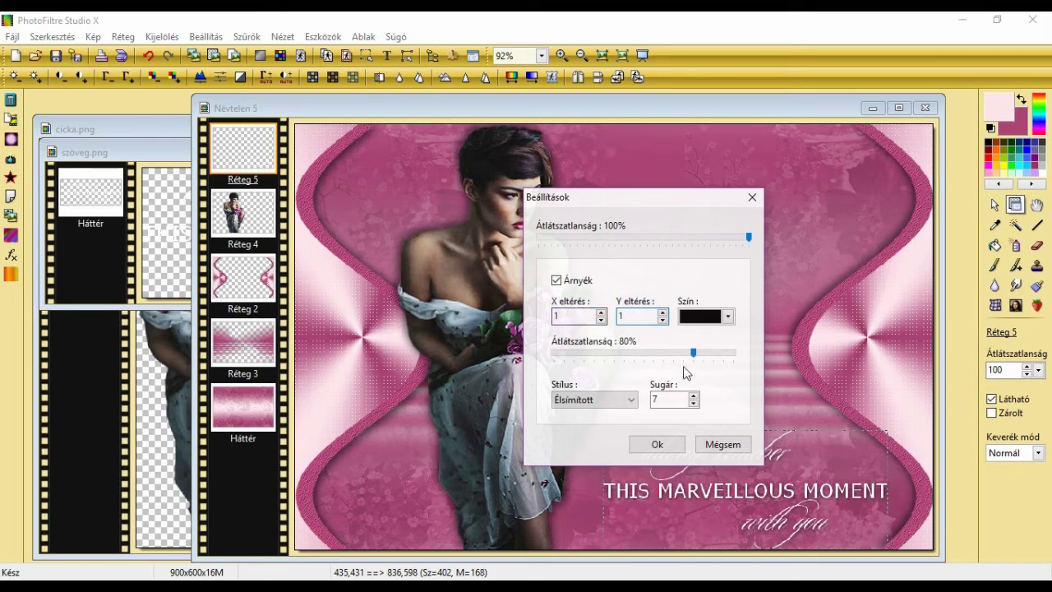
pyautogui.moveTo(693, 355); pyautogui.dragTo(744, 355)
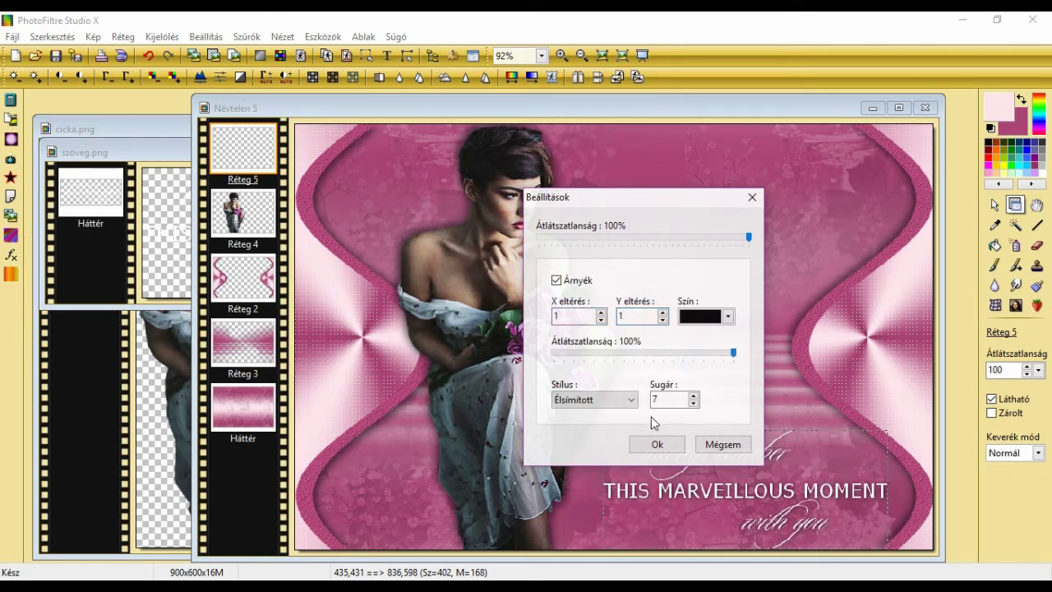
pyautogui.click(658, 443)
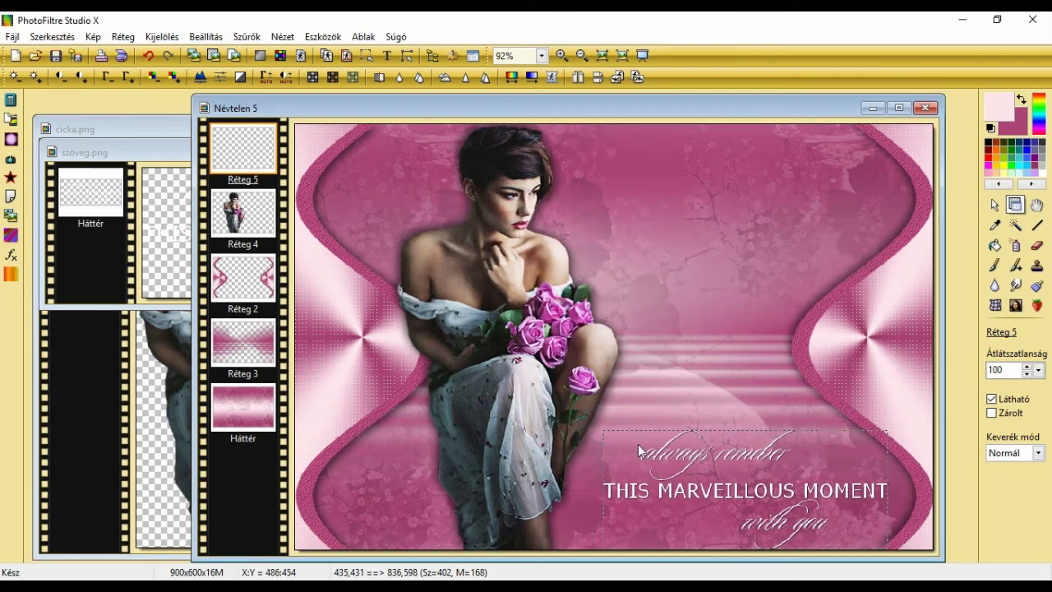
pyautogui.rightClick(256, 169)
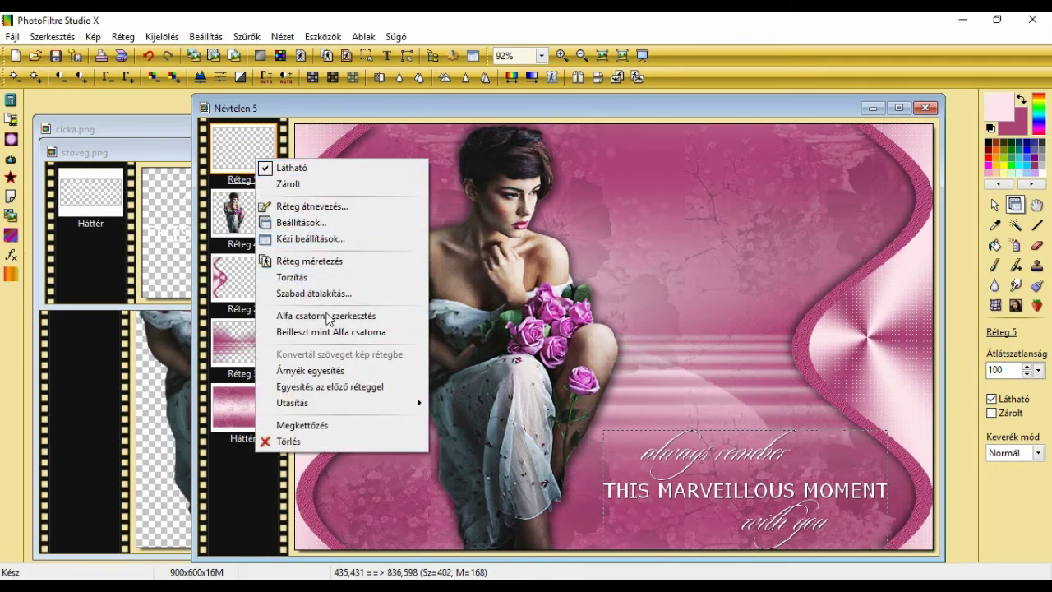
pyautogui.click(329, 369)
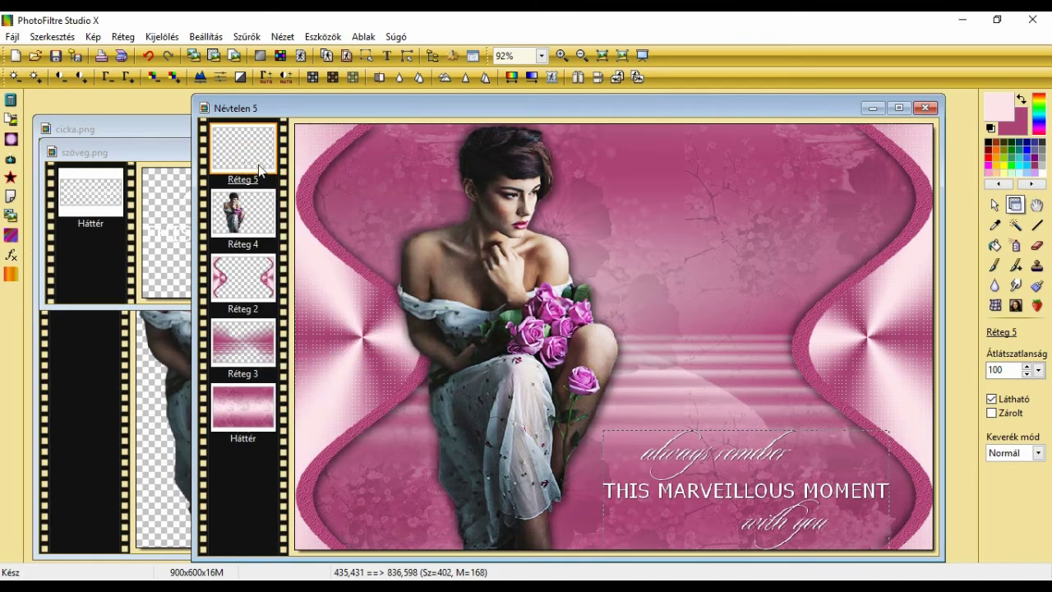
# - Close szöveg.png and cicka.png, and merge all layers of Névtelen 5 into the background
pyautogui.click(175, 163)
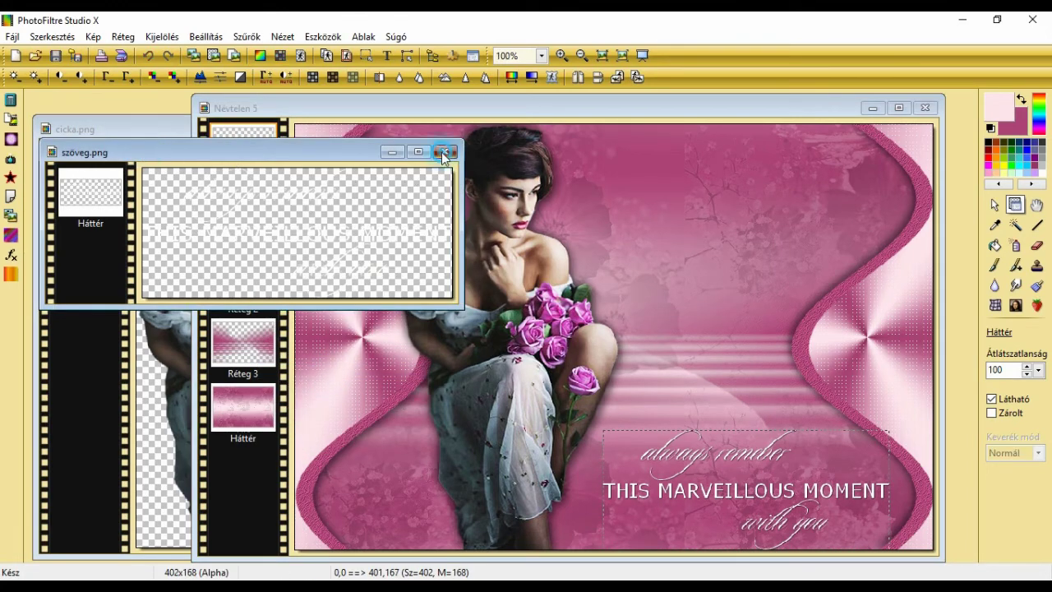
pyautogui.click(443, 153)
pyautogui.click(172, 129)
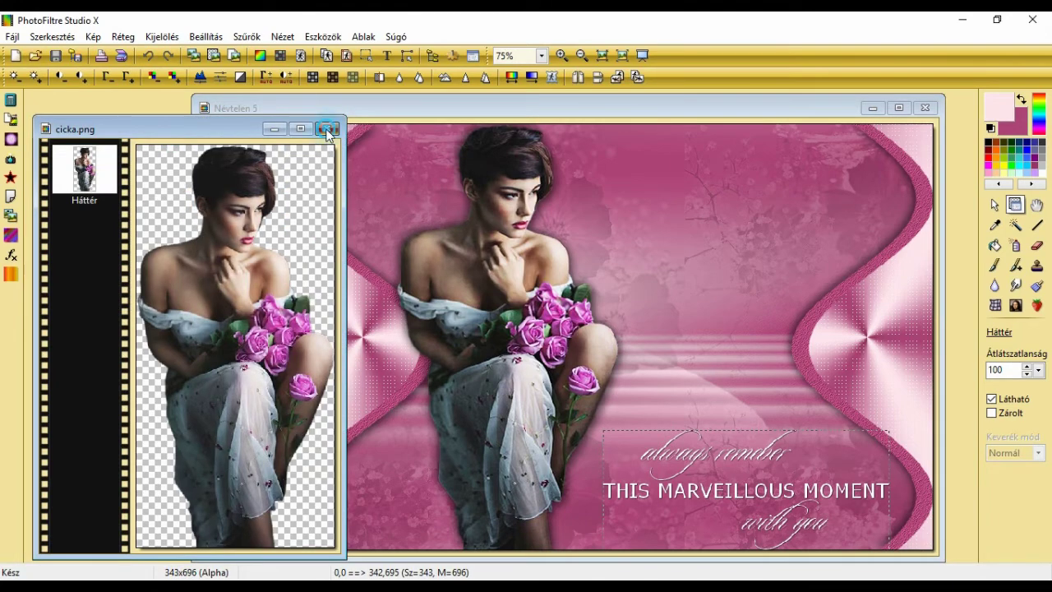
pyautogui.click(326, 129)
pyautogui.click(122, 37)
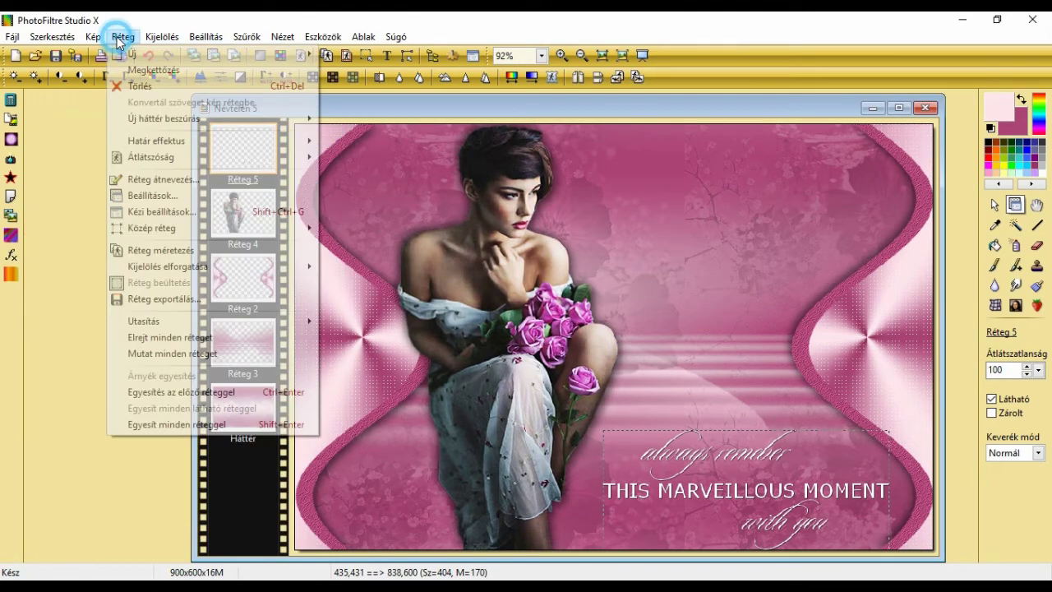
pyautogui.click(173, 424)
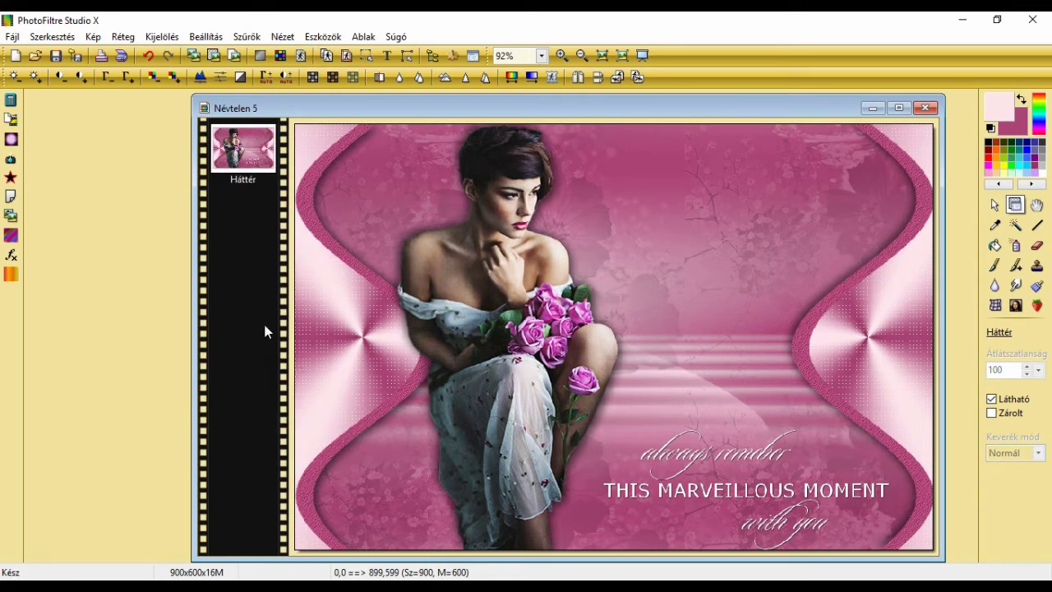
# - Add an outer frame 1 pixel wide around the image in the light pink custom colour (RGB 255, 229, 236)
pyautogui.click(93, 37)
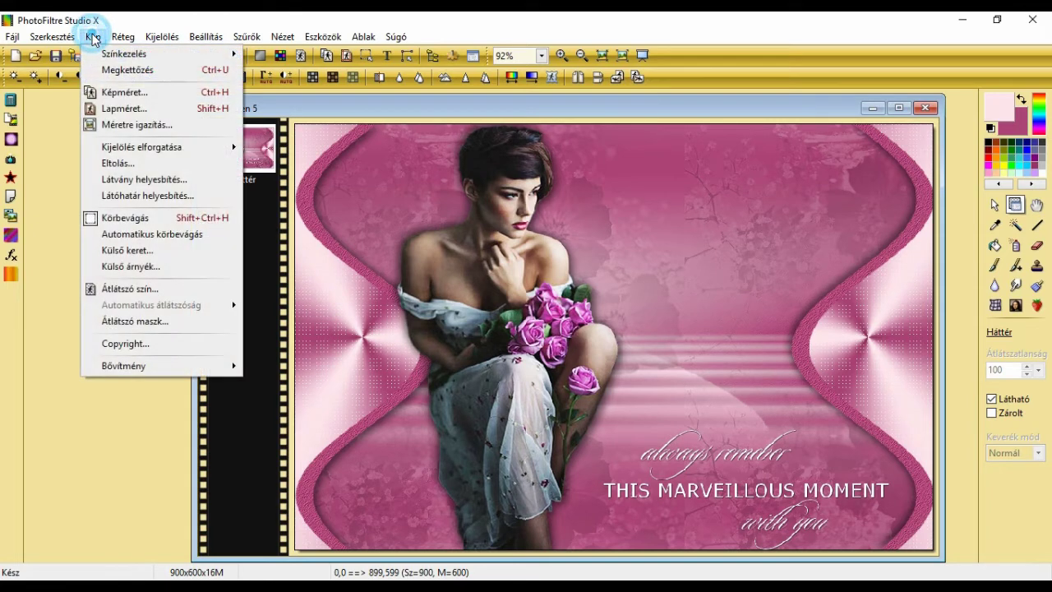
pyautogui.click(145, 256)
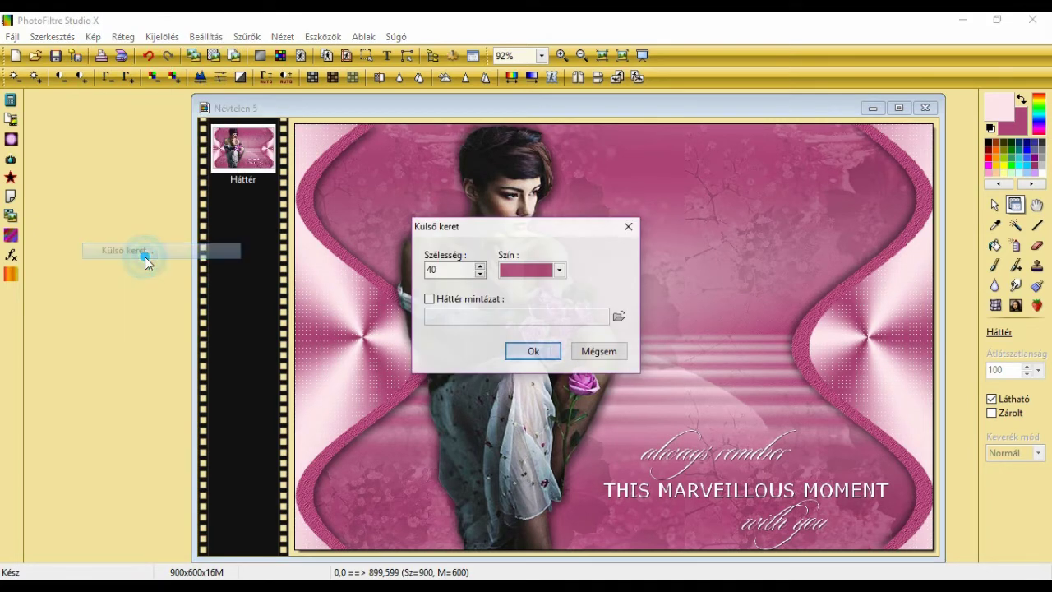
pyautogui.moveTo(436, 271); pyautogui.dragTo(414, 276)
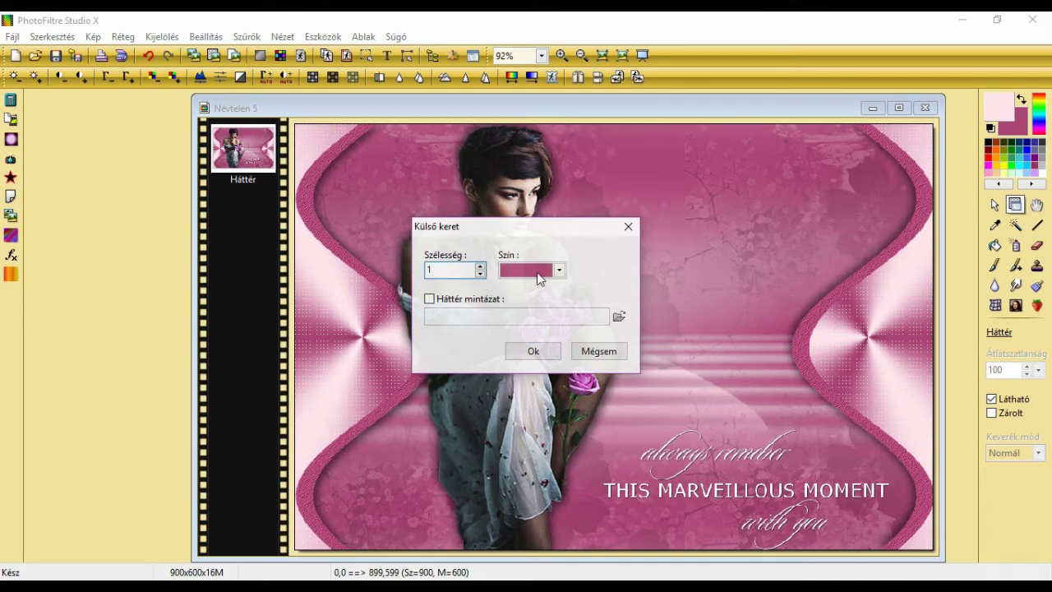
pyautogui.click(539, 278)
pyautogui.click(368, 299)
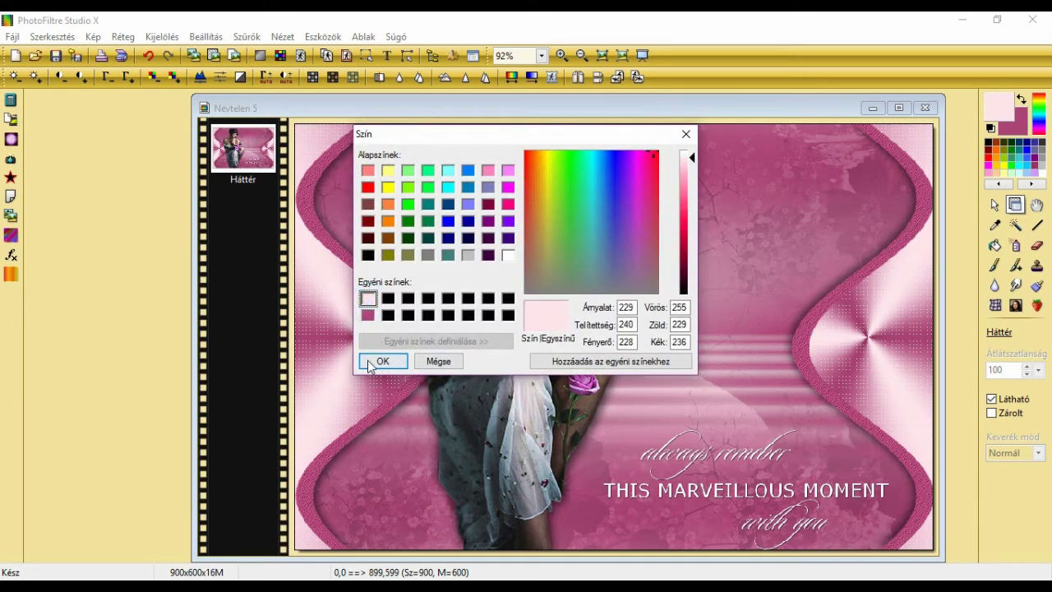
pyautogui.click(380, 362)
pyautogui.click(530, 352)
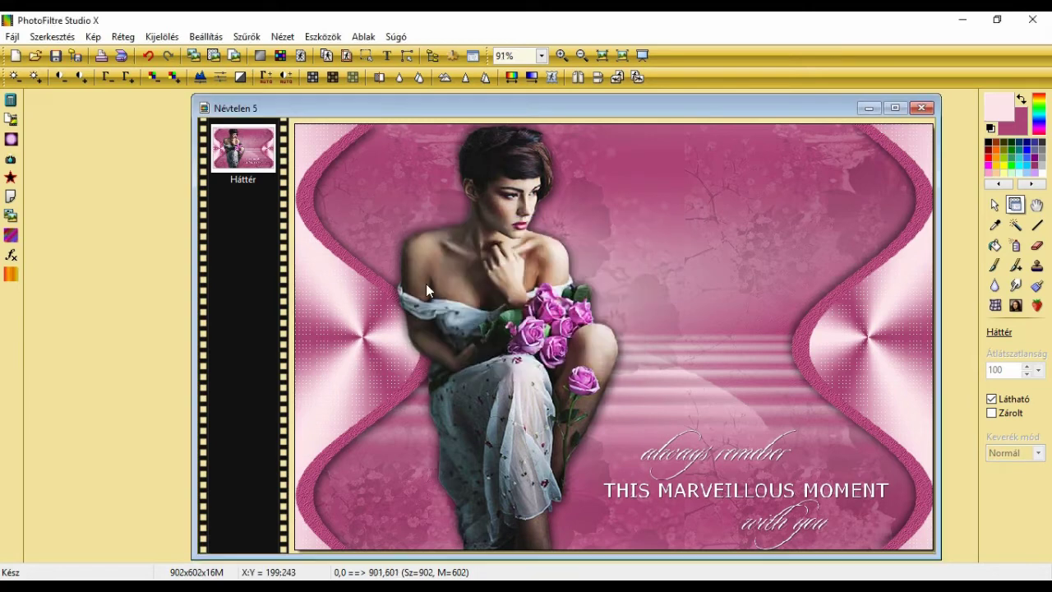
# - Add a second outer frame 40 pixels wide in the dark pink custom colour (RGB 173, 69, 118)
pyautogui.click(103, 41)
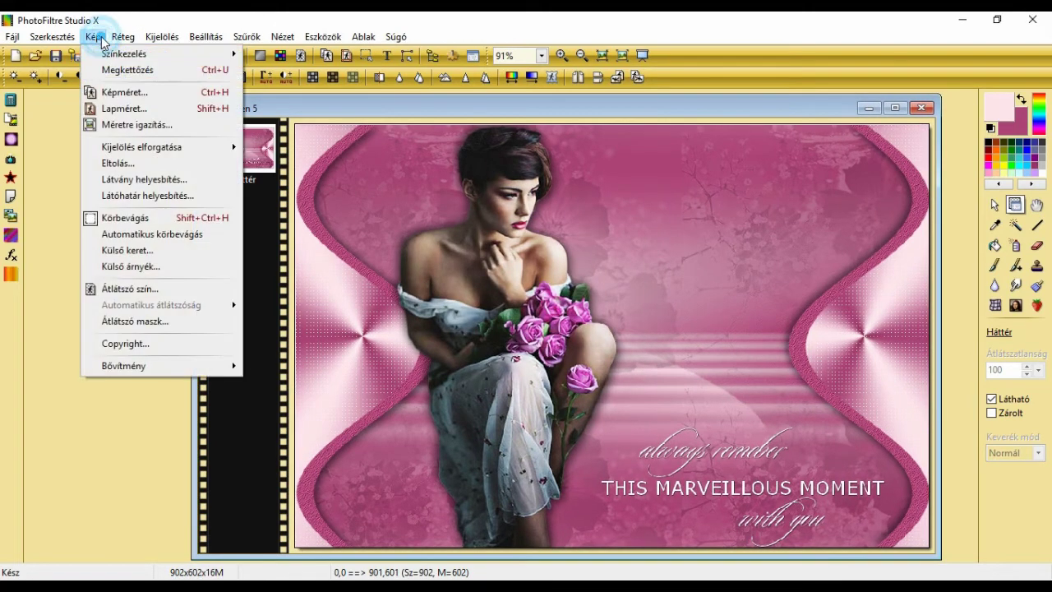
pyautogui.click(131, 250)
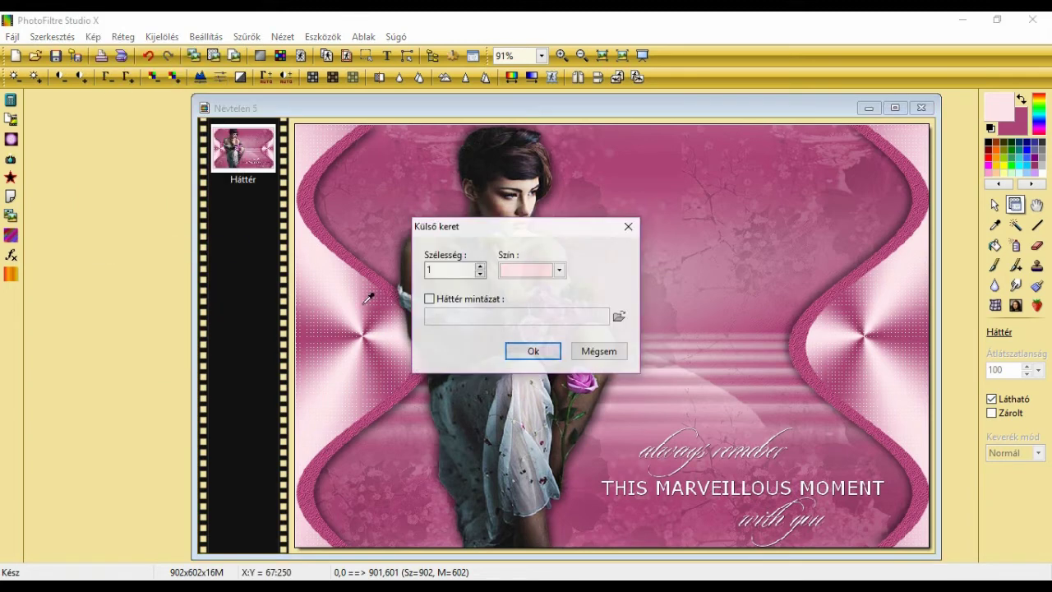
pyautogui.doubleClick(442, 273)
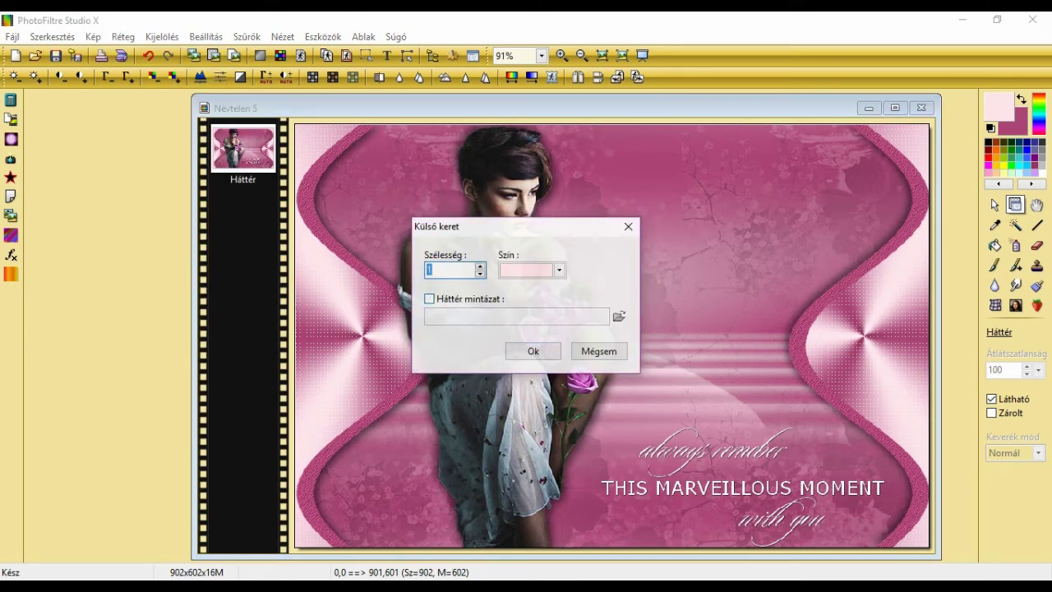
pyautogui.click(526, 270)
pyautogui.click(367, 316)
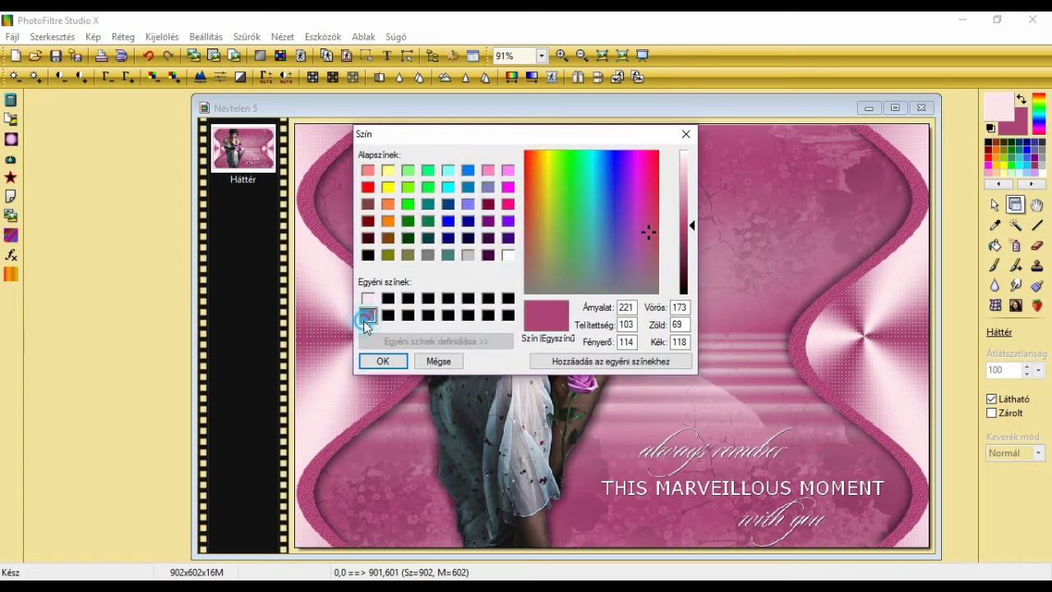
pyautogui.click(380, 360)
pyautogui.click(536, 352)
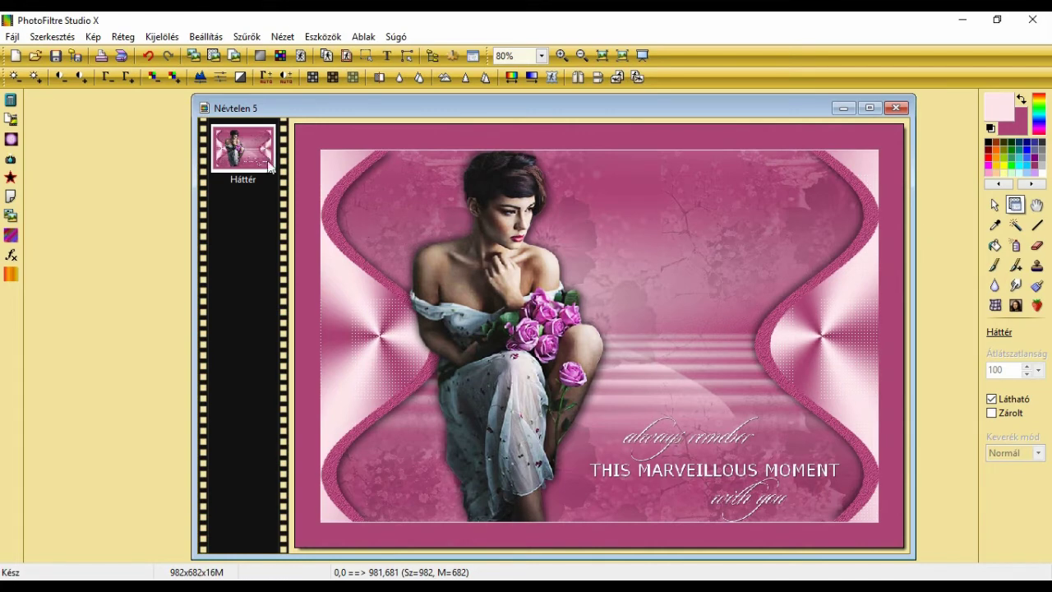
# - Select the whole image, contract the selection by 40 pixels and invert it so only the wide frame is selected
pyautogui.click(156, 38)
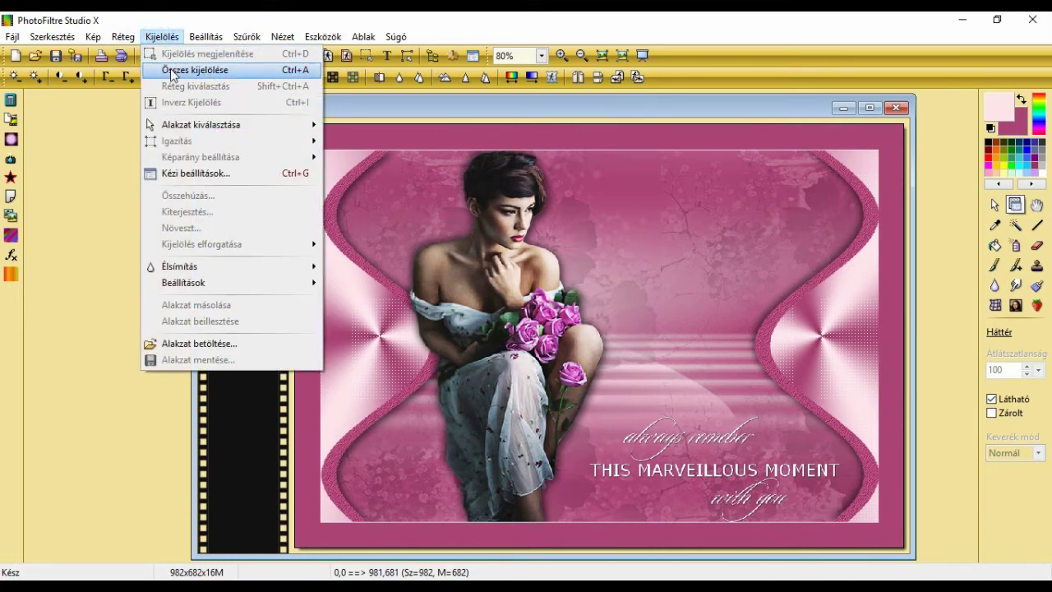
pyautogui.click(170, 69)
pyautogui.click(162, 37)
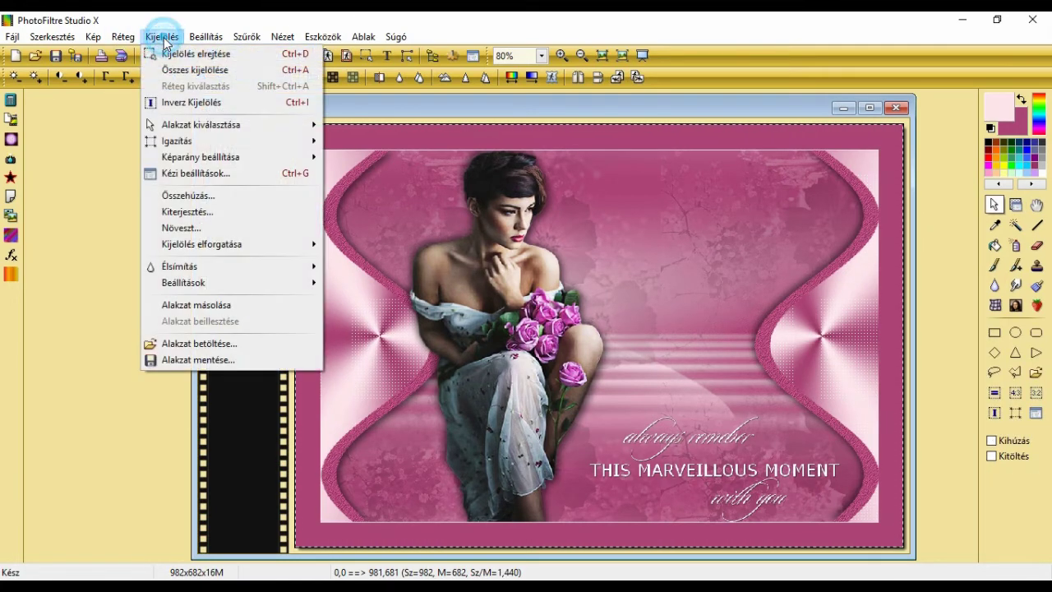
pyautogui.click(191, 196)
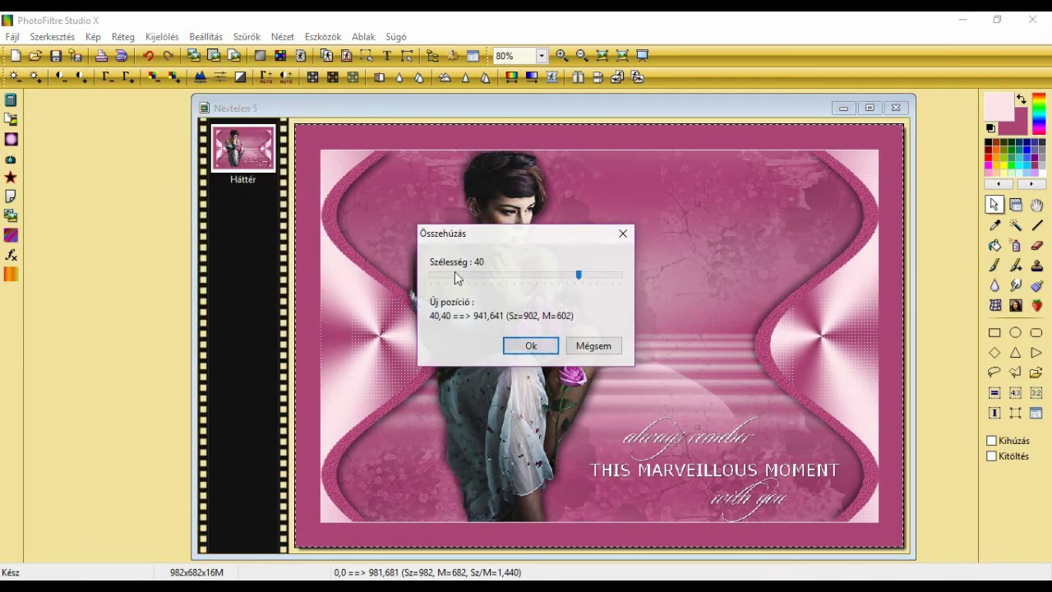
pyautogui.click(536, 345)
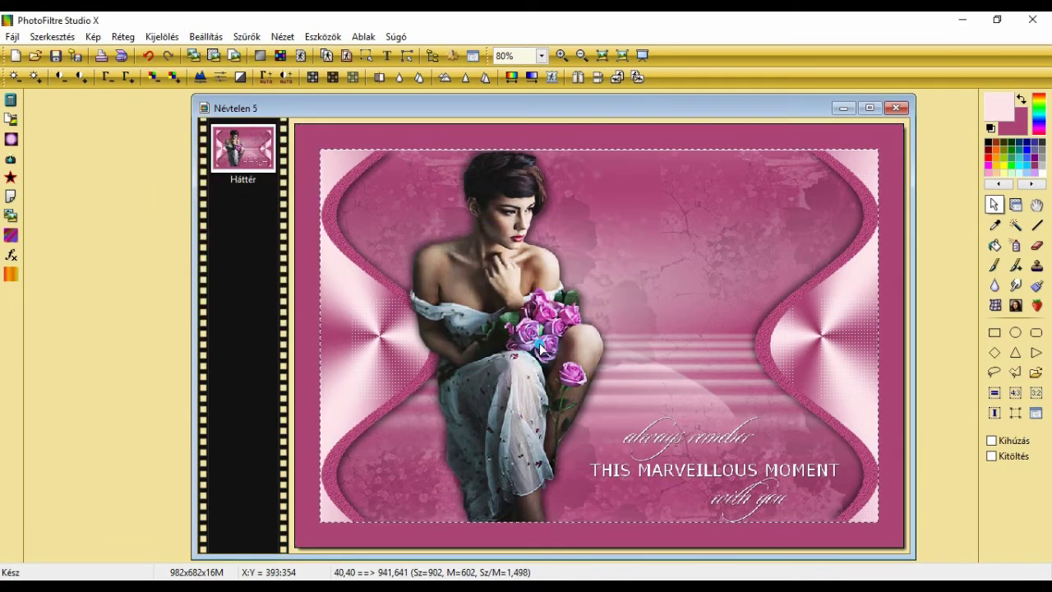
pyautogui.click(161, 37)
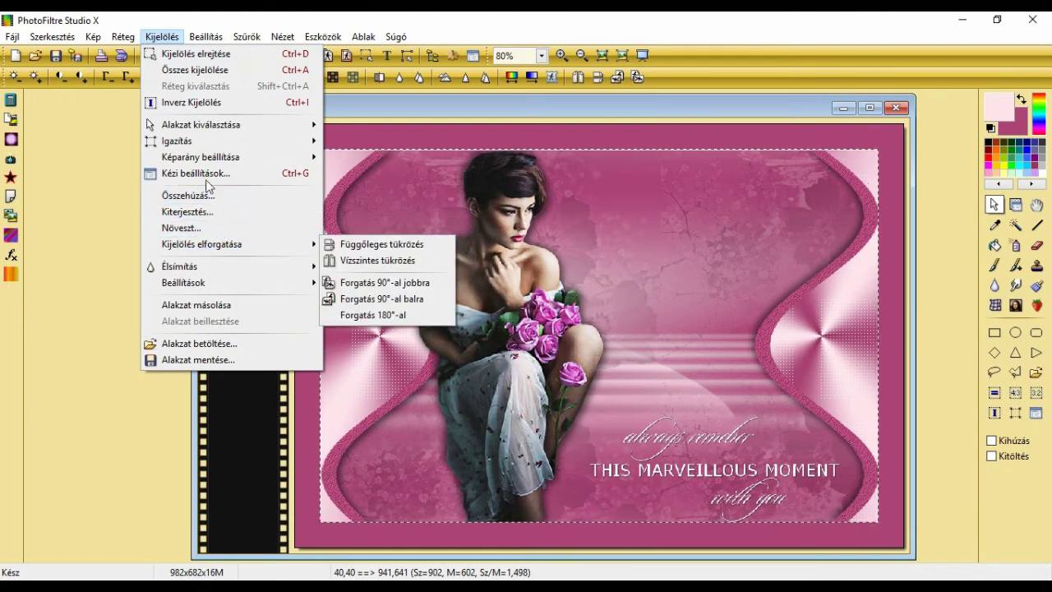
pyautogui.click(209, 103)
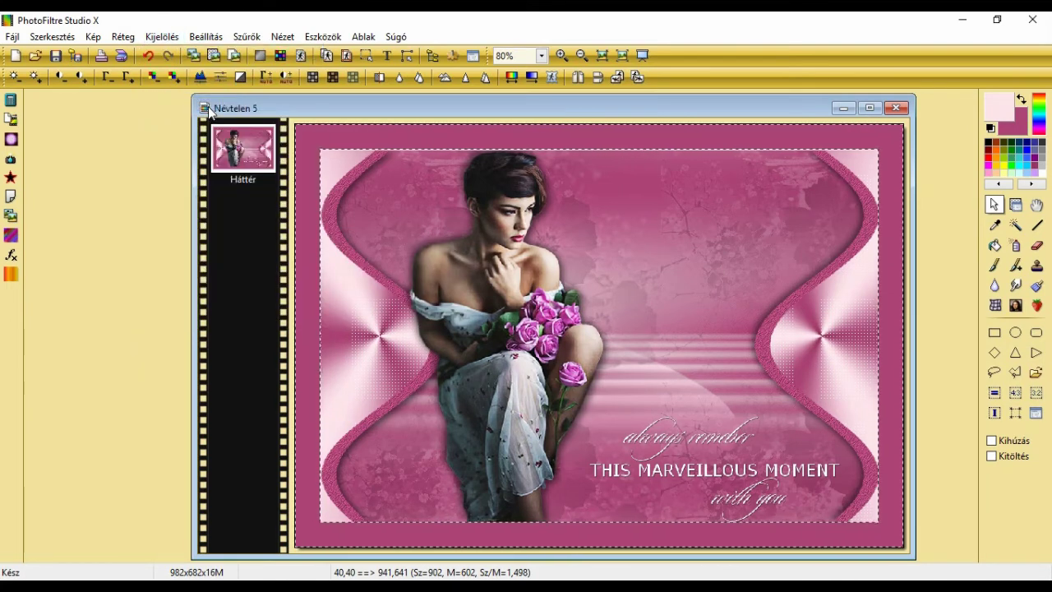
# - Apply MuRa's Meister Cloud filter to the frame with light pink (255, 229, 236) as foreground and dark pink (173, 69, 118) as background
pyautogui.click(247, 37)
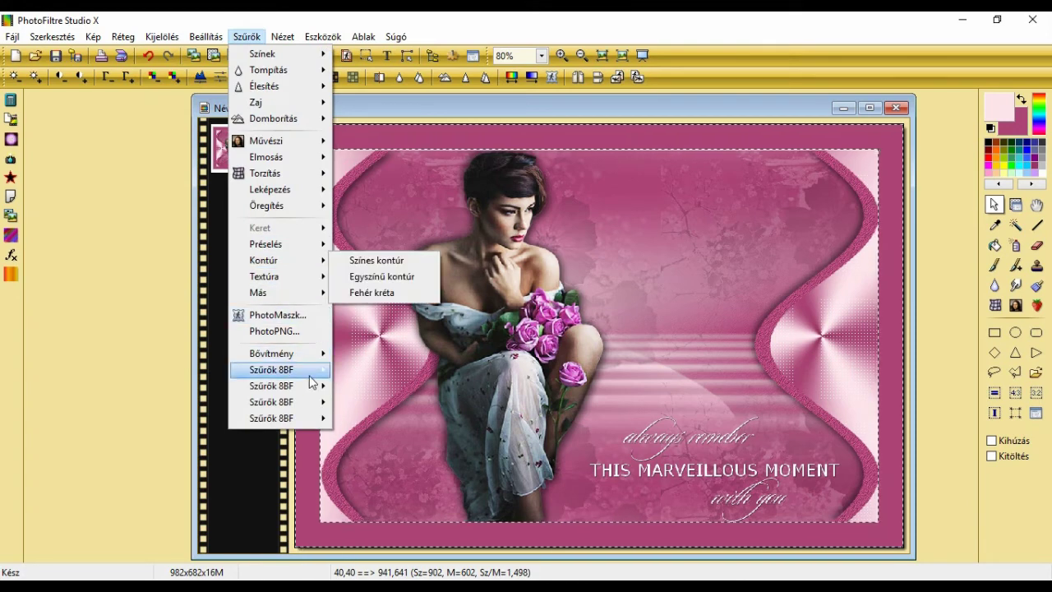
pyautogui.moveTo(315, 402)
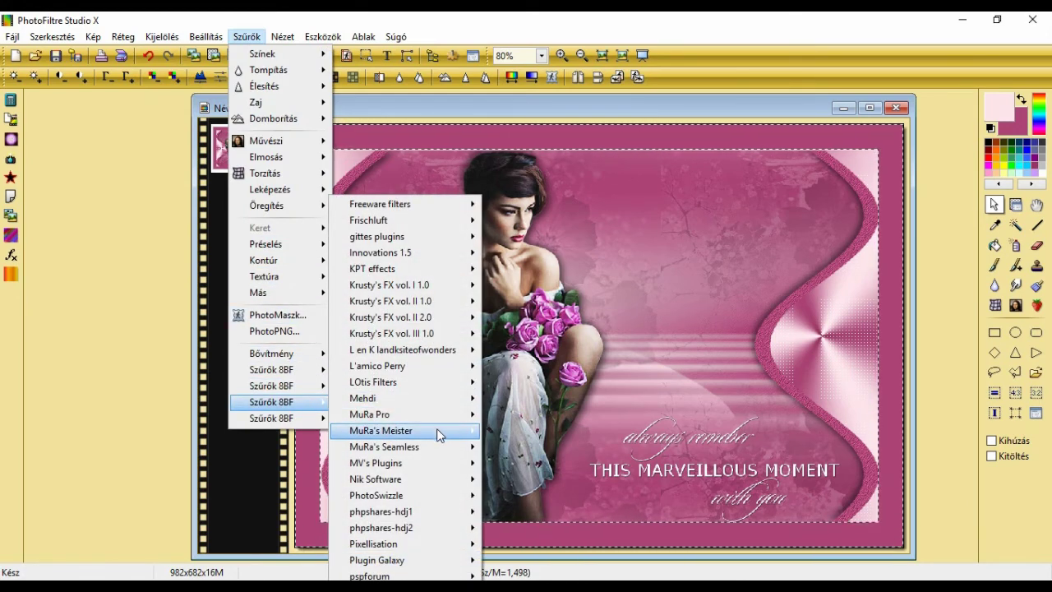
pyautogui.moveTo(439, 430)
pyautogui.click(504, 432)
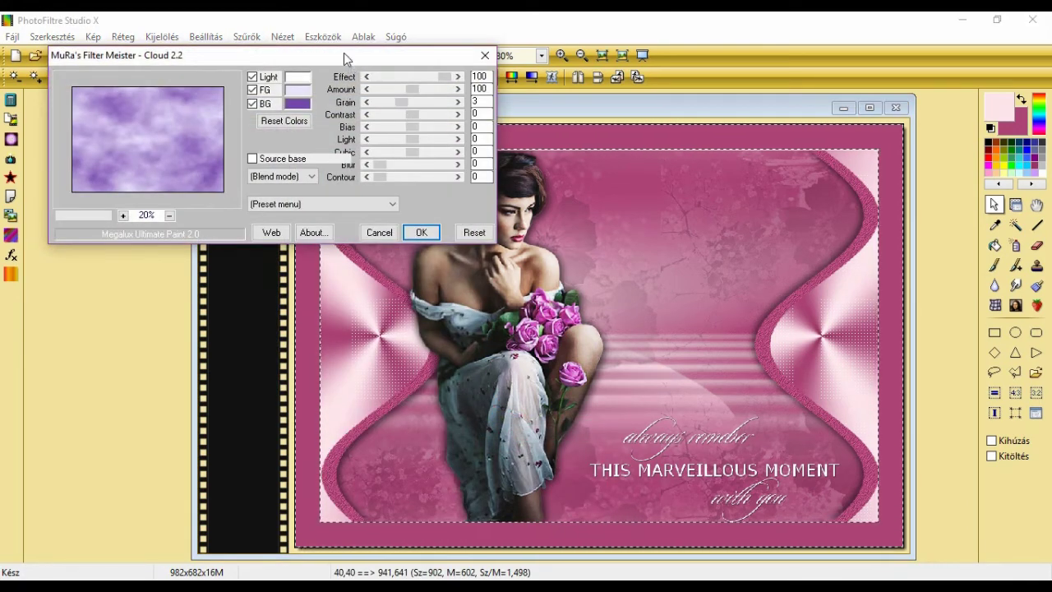
pyautogui.moveTo(341, 61); pyautogui.dragTo(569, 202)
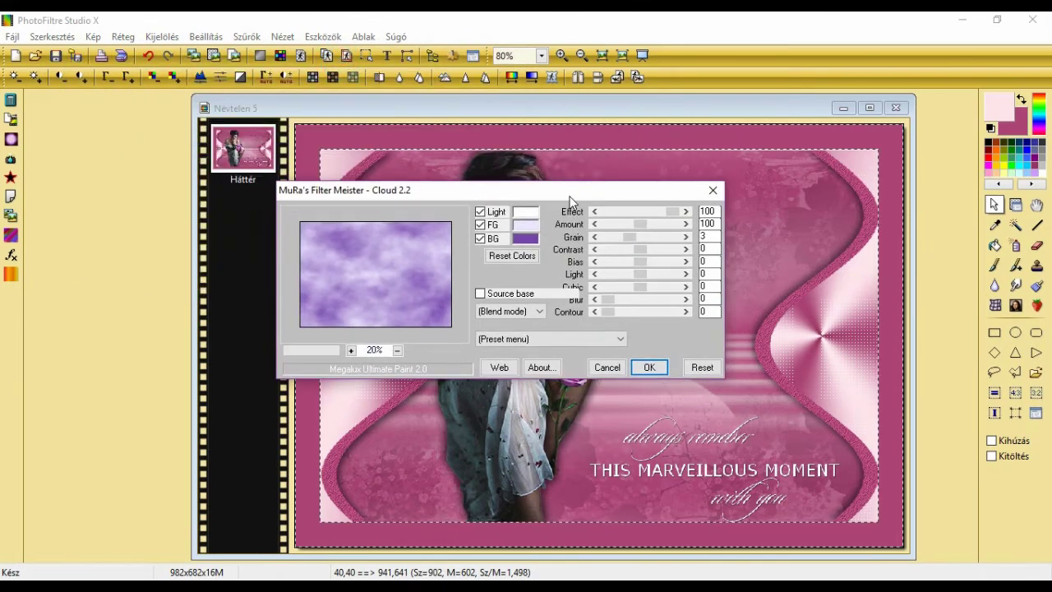
pyautogui.click(517, 227)
pyautogui.click(367, 299)
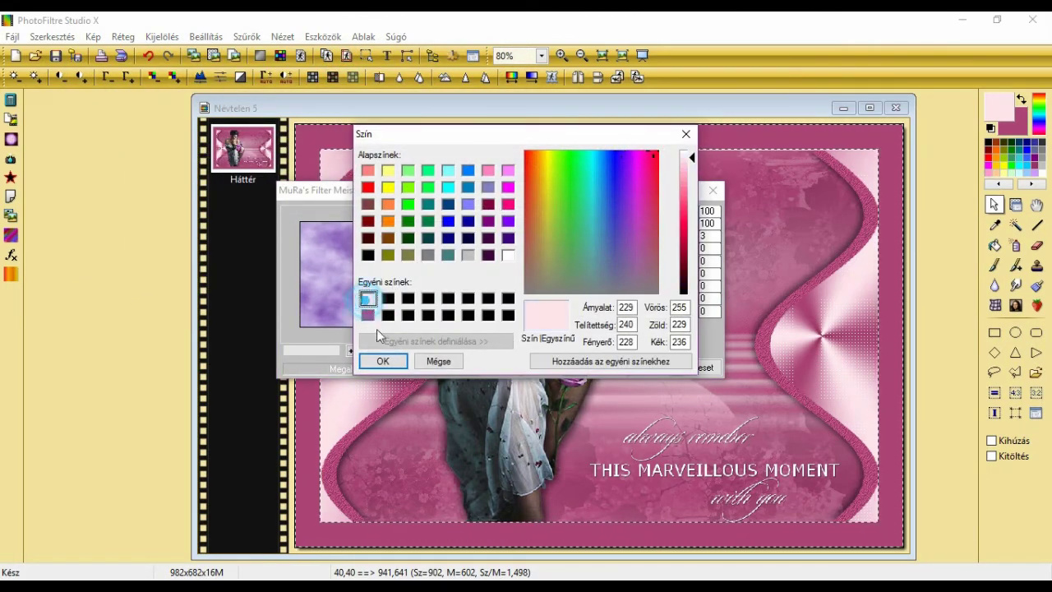
pyautogui.click(382, 362)
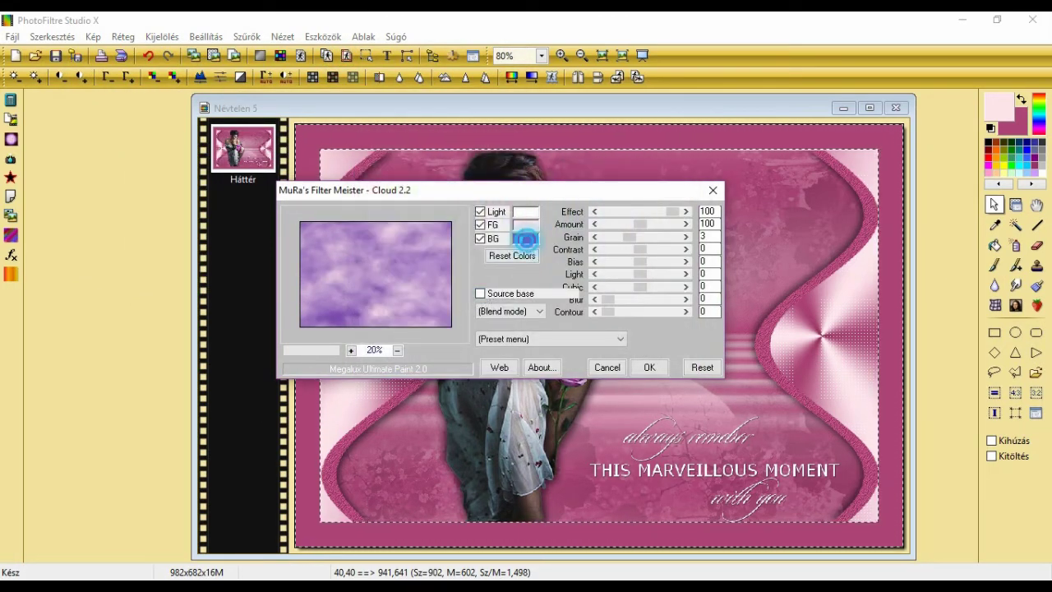
pyautogui.click(520, 240)
pyautogui.click(367, 315)
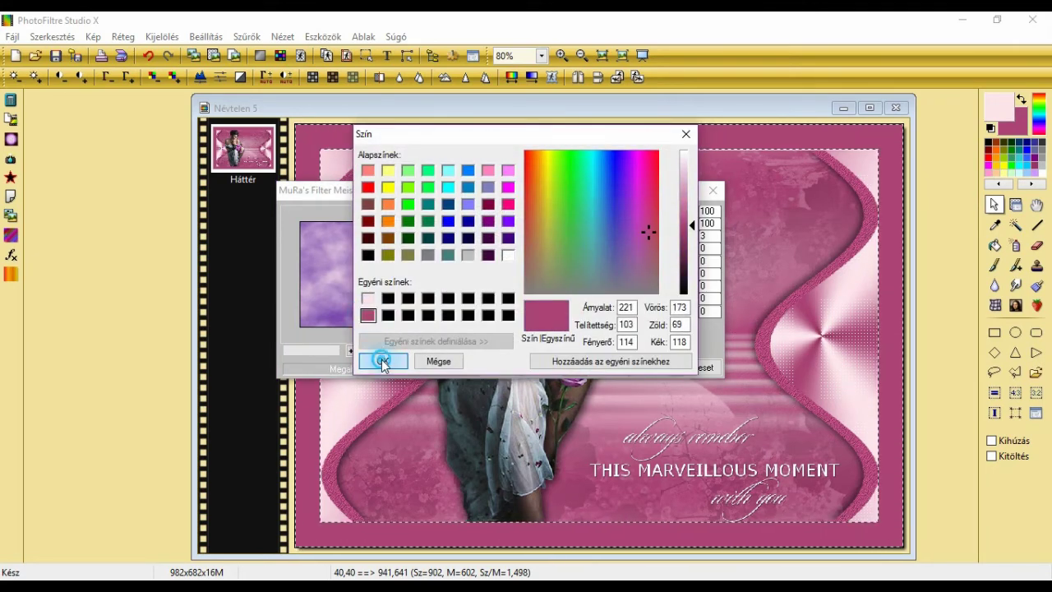
pyautogui.click(378, 359)
pyautogui.click(648, 368)
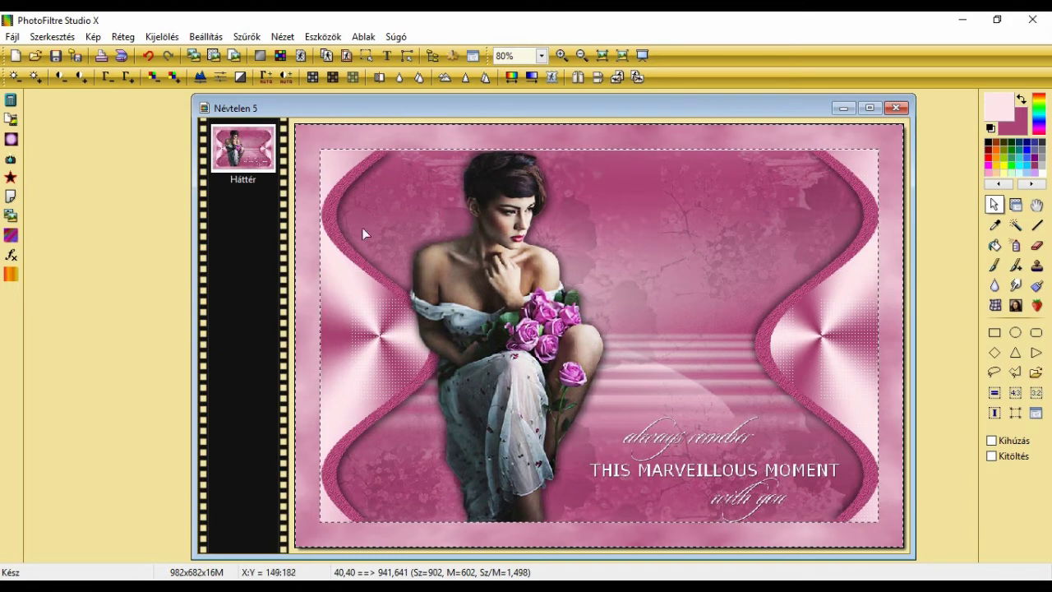
# - Apply a Gaussian blur with a radius of 50 pixels to the selected cloud-patterned frame
pyautogui.click(246, 37)
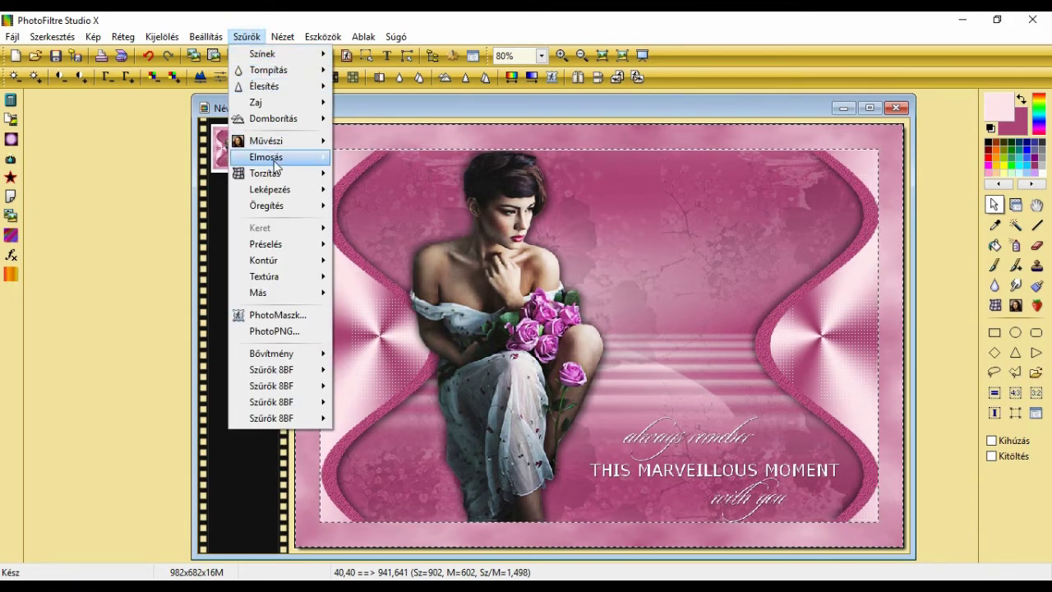
pyautogui.moveTo(272, 157)
pyautogui.click(383, 191)
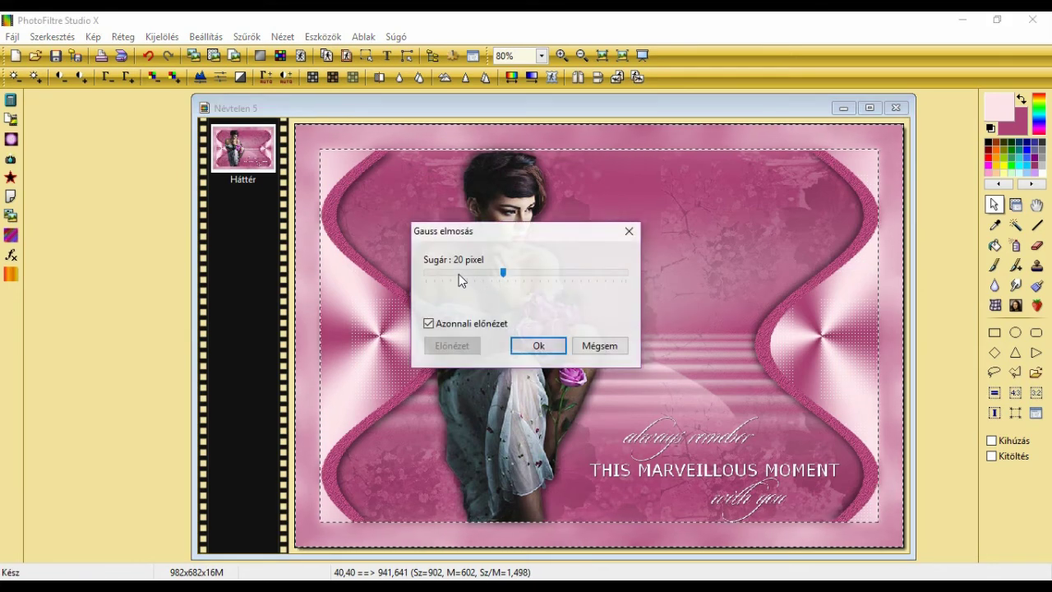
pyautogui.moveTo(503, 274); pyautogui.dragTo(633, 284)
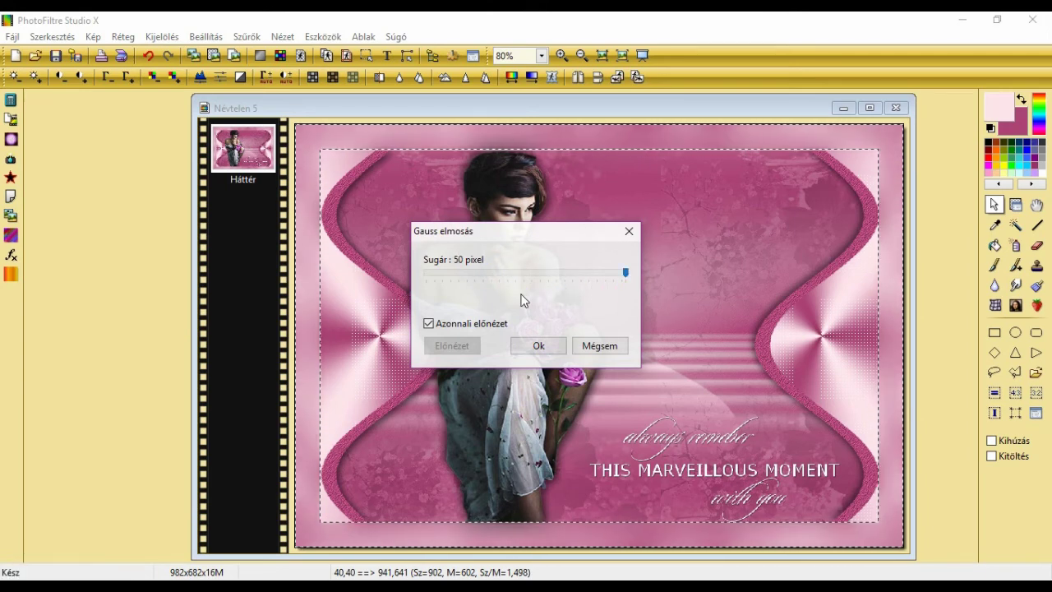
pyautogui.click(539, 346)
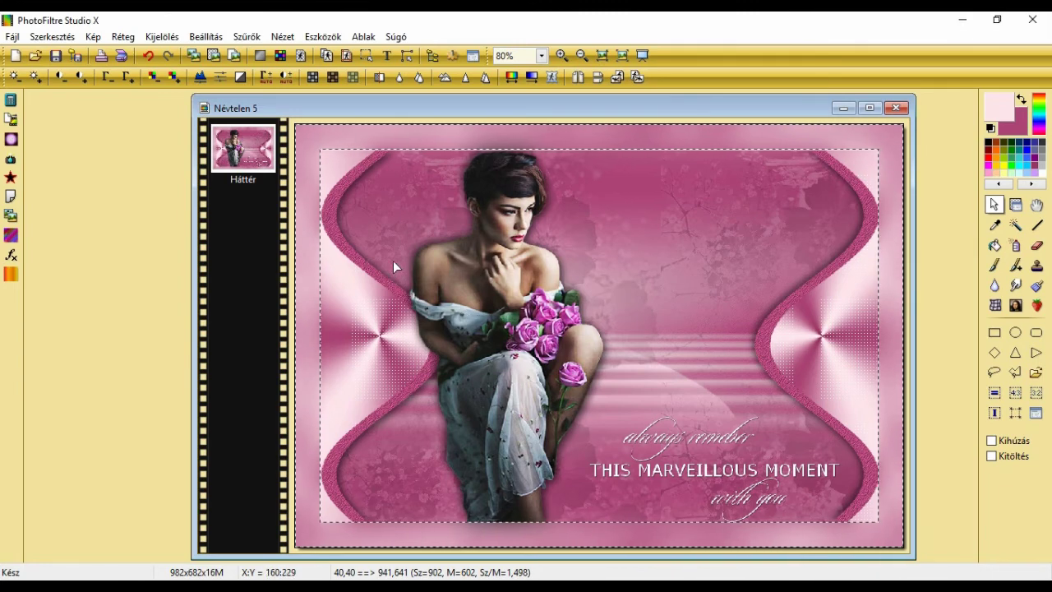
# - Apply the 34.png texture to the selected frame with 35% opacity, 100% ratio and 0% relief
pyautogui.click(246, 36)
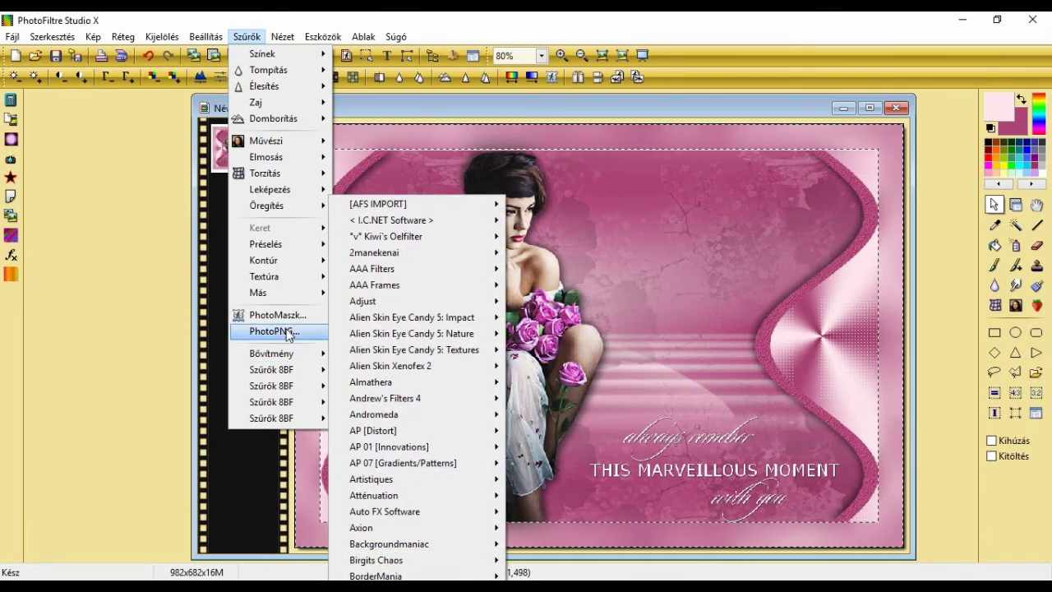
pyautogui.moveTo(284, 277)
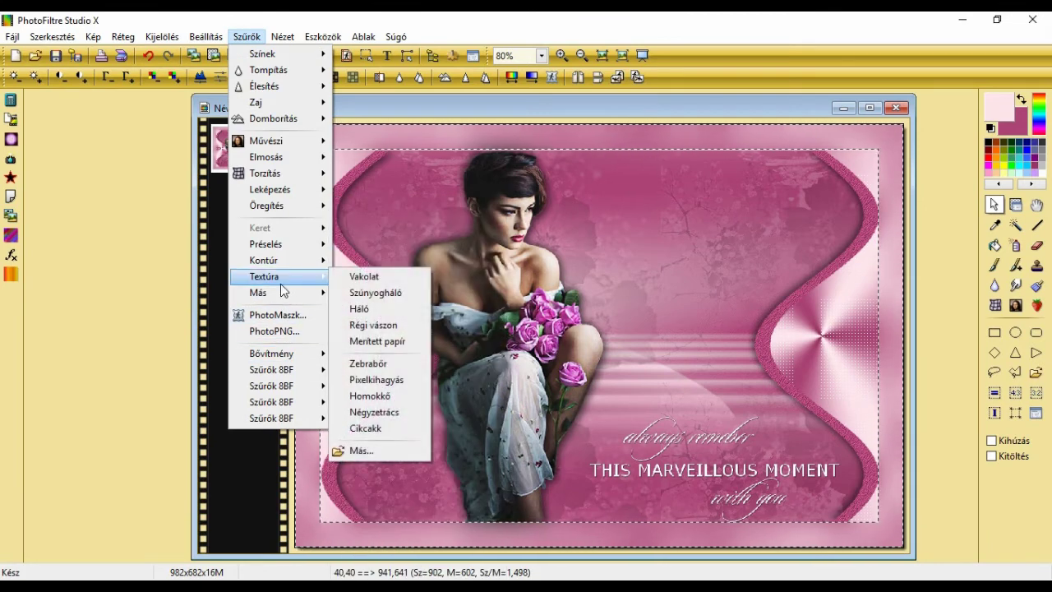
pyautogui.click(374, 450)
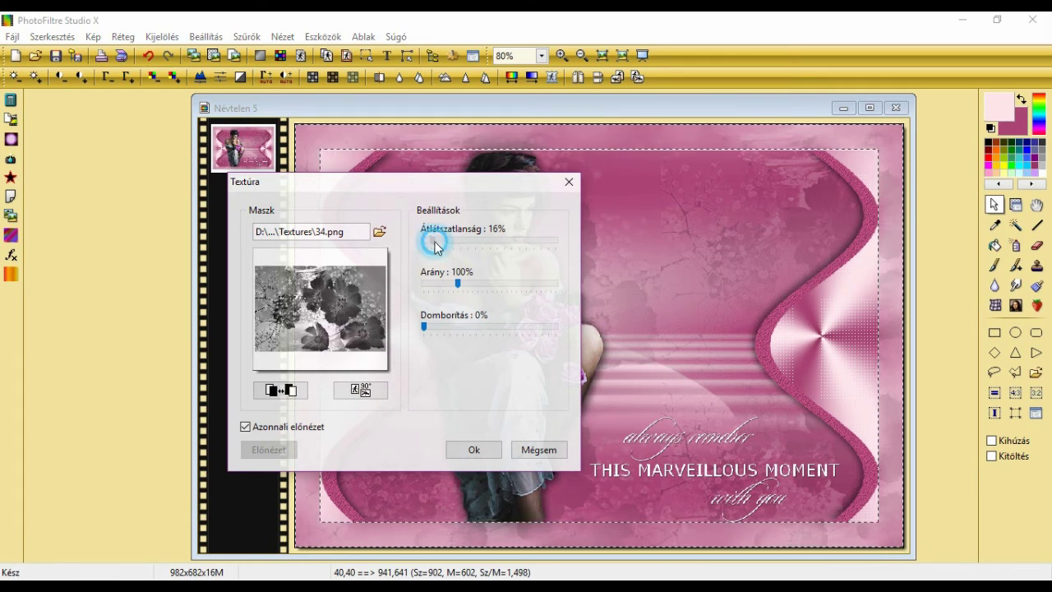
pyautogui.moveTo(433, 239); pyautogui.dragTo(471, 253)
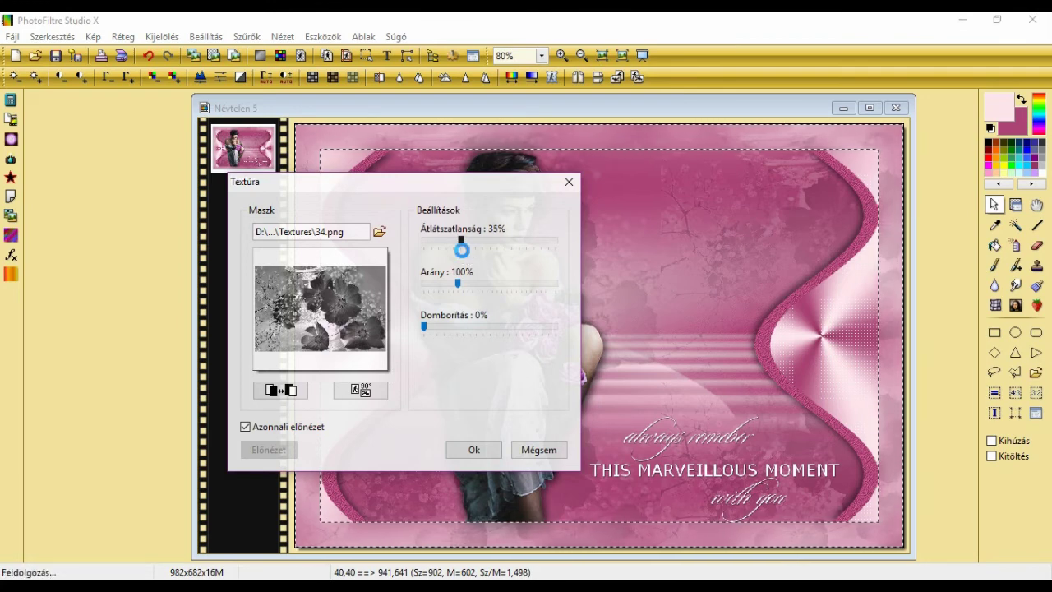
pyautogui.click(476, 450)
# - Sharpen the selected frame with the micro contrast filter at 100% intensity and a 12-pixel radius
pyautogui.click(247, 37)
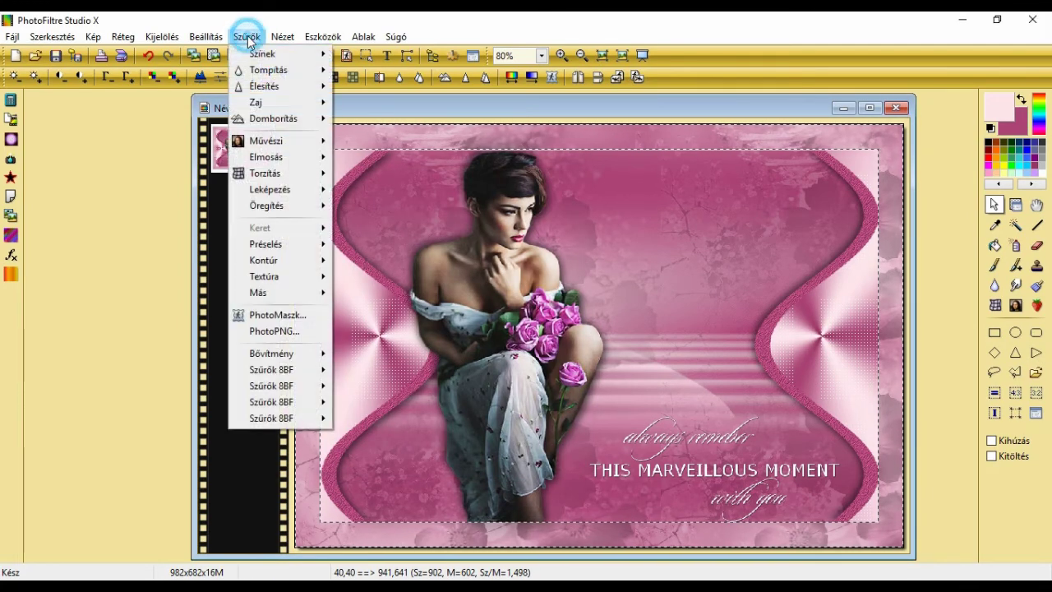
pyautogui.moveTo(313, 86)
pyautogui.click(385, 162)
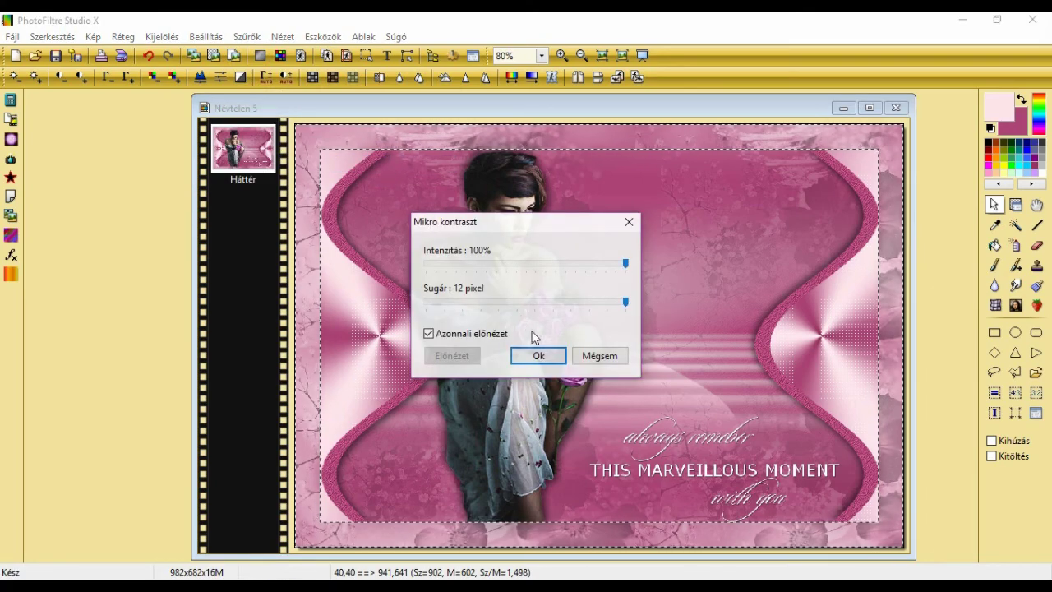
pyautogui.click(539, 354)
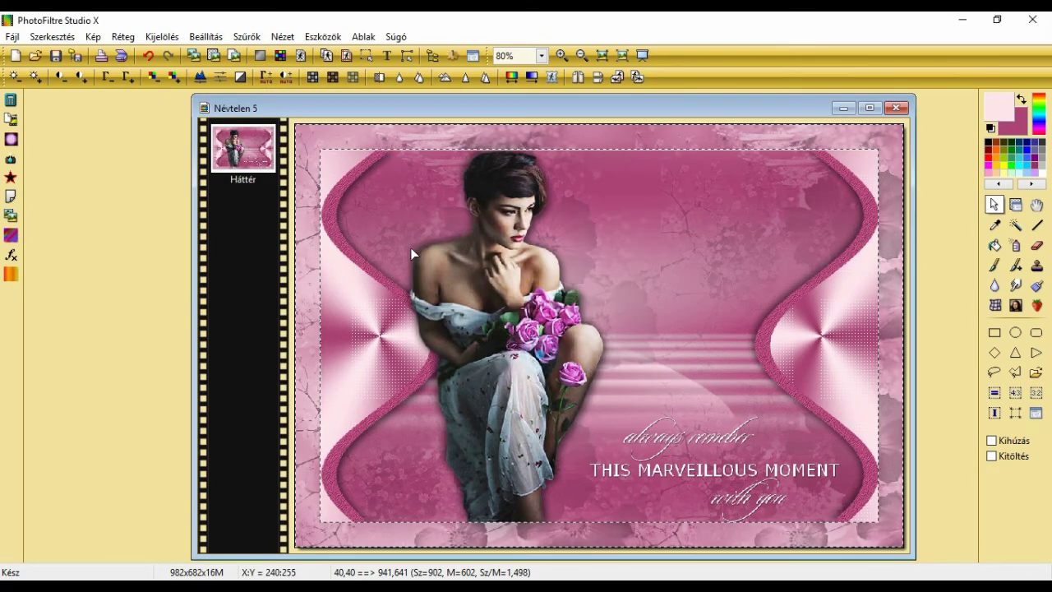
pyautogui.click(247, 37)
pyautogui.moveTo(284, 122)
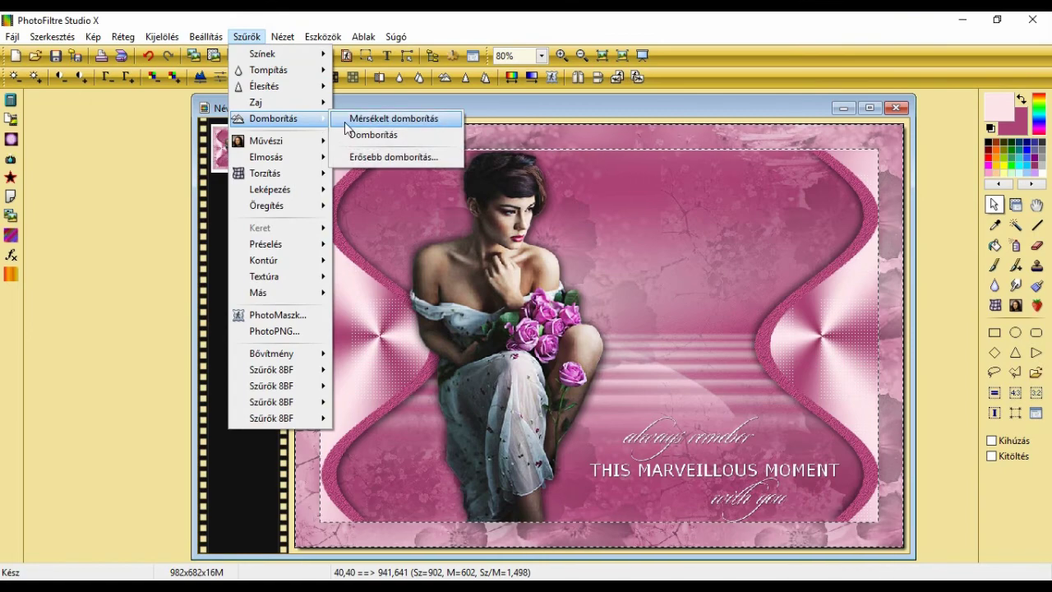
pyautogui.click(386, 112)
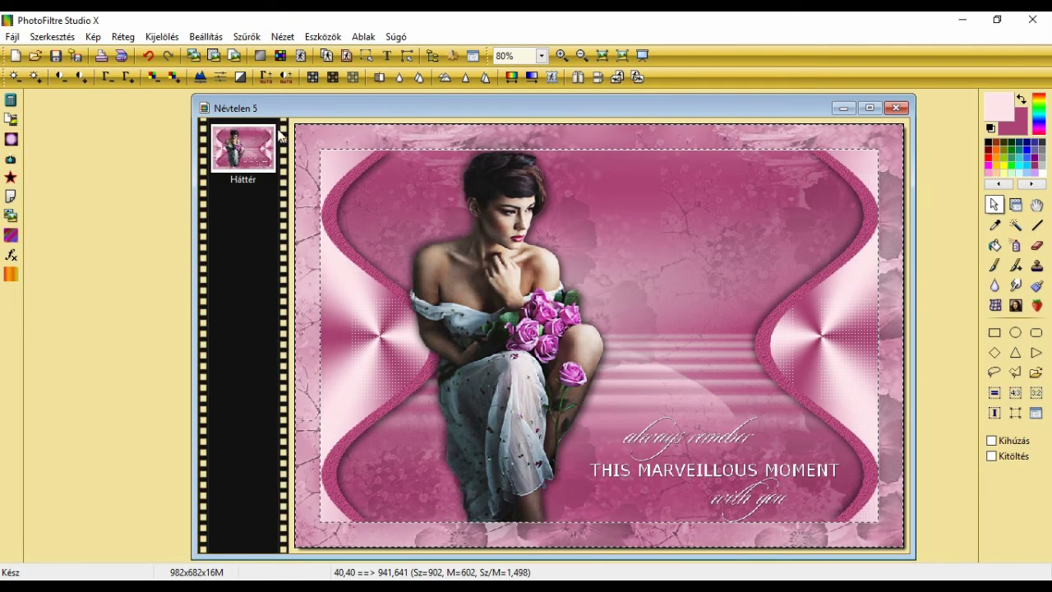
pyautogui.click(247, 37)
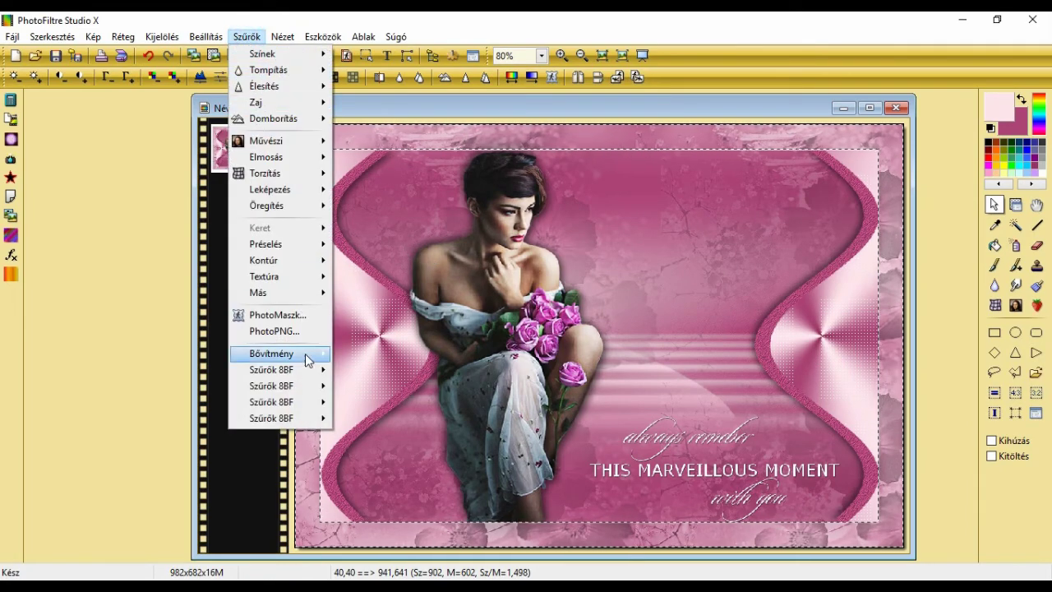
pyautogui.moveTo(305, 369)
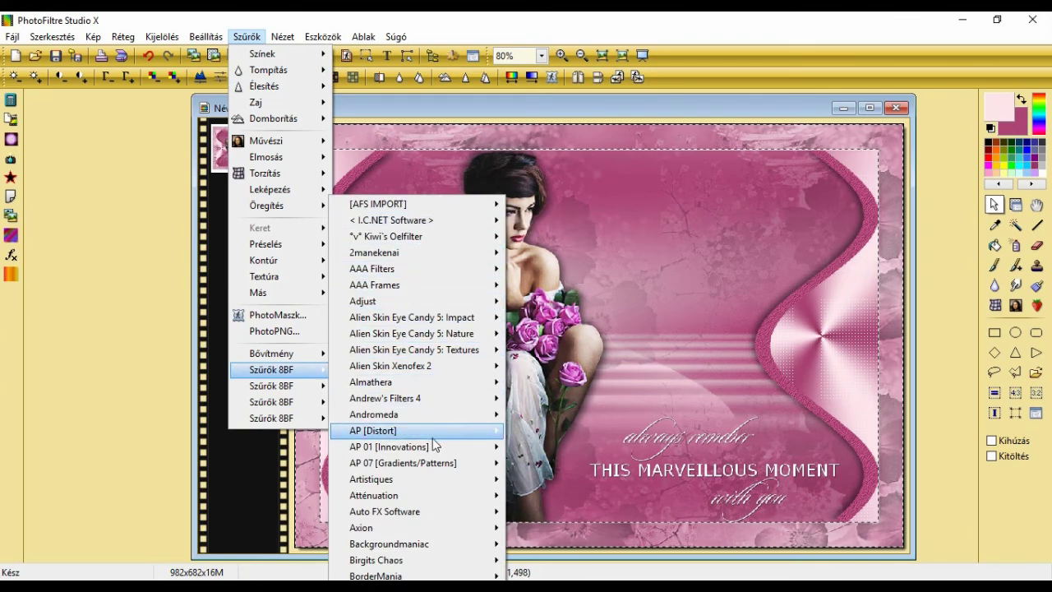
pyautogui.moveTo(434, 470)
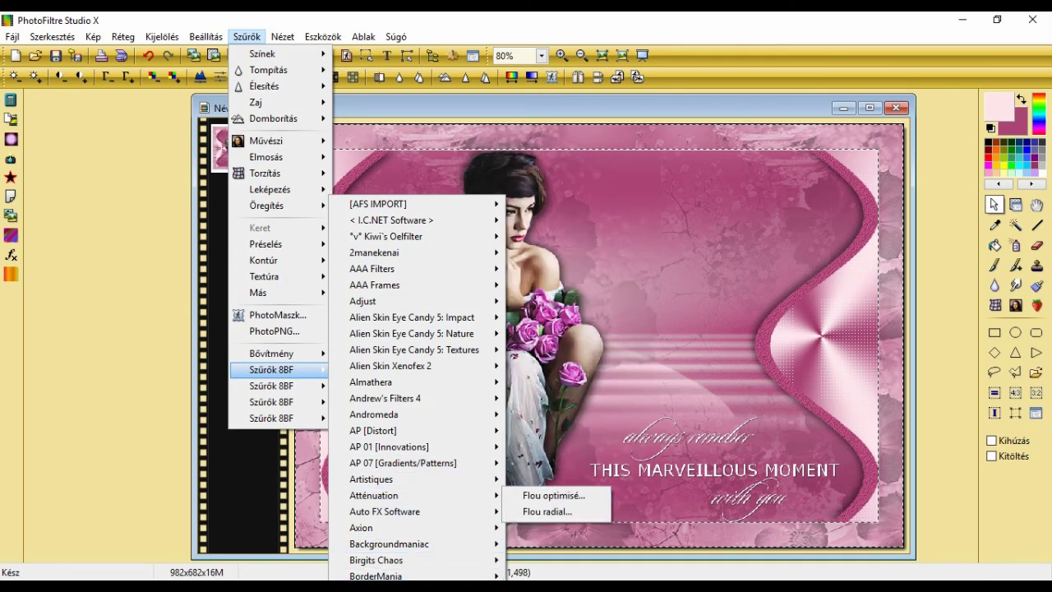
pyautogui.moveTo(395, 579)
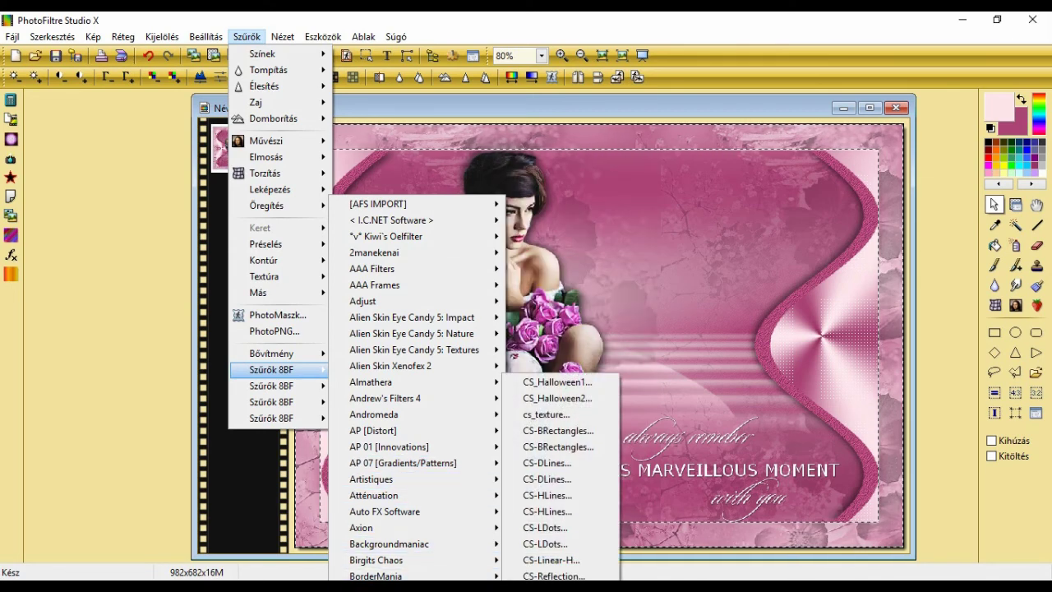
pyautogui.click(568, 463)
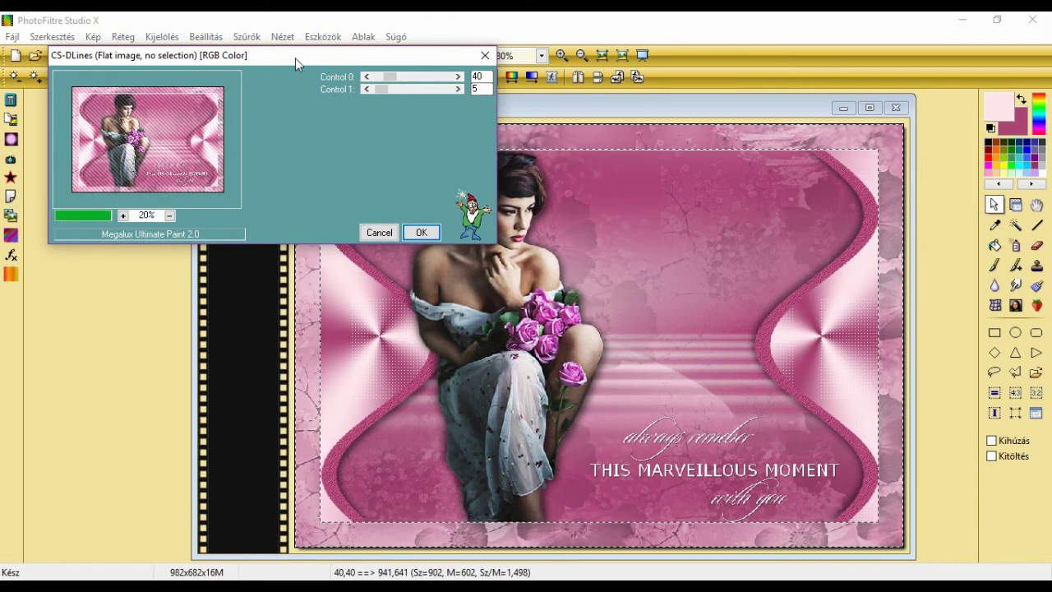
pyautogui.moveTo(295, 58); pyautogui.dragTo(432, 146)
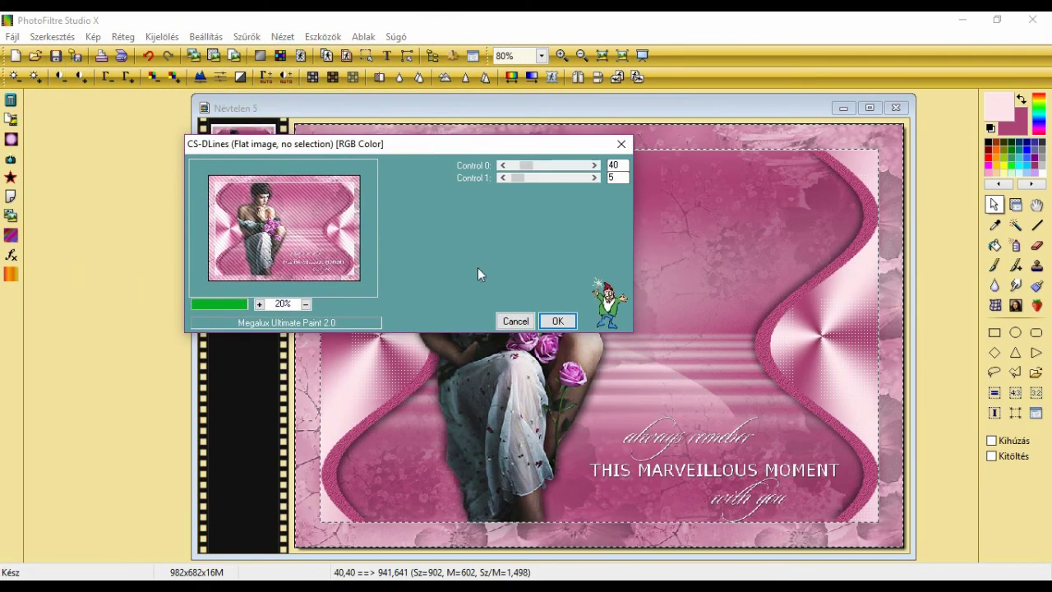
pyautogui.click(516, 321)
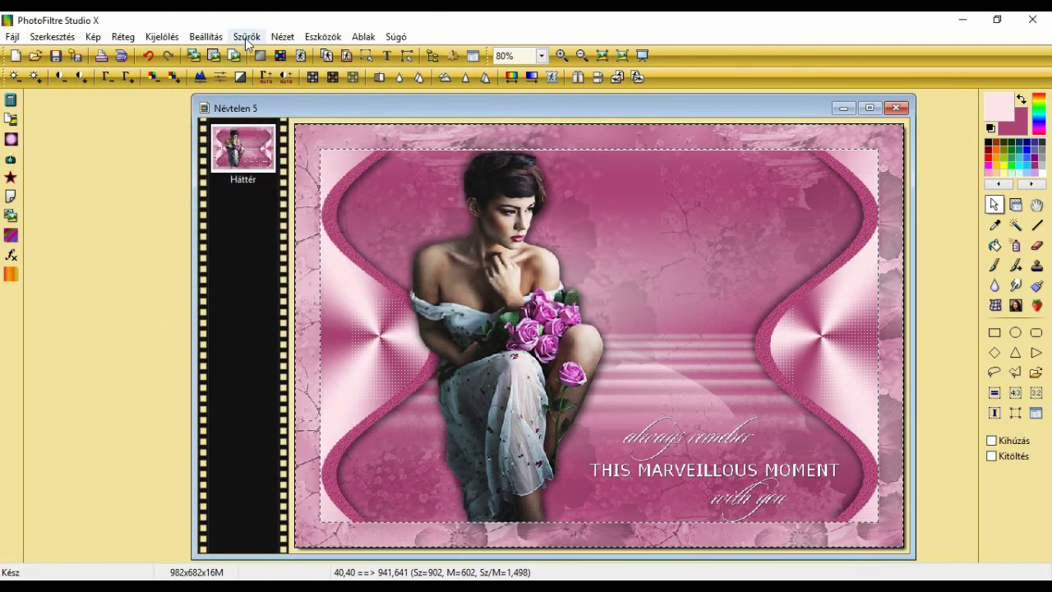
# - Apply the CS-HLines filter to the selected frame with Control 0 at 3, Control 1 at 0 and Control 2 at 10
pyautogui.click(247, 39)
pyautogui.moveTo(317, 388)
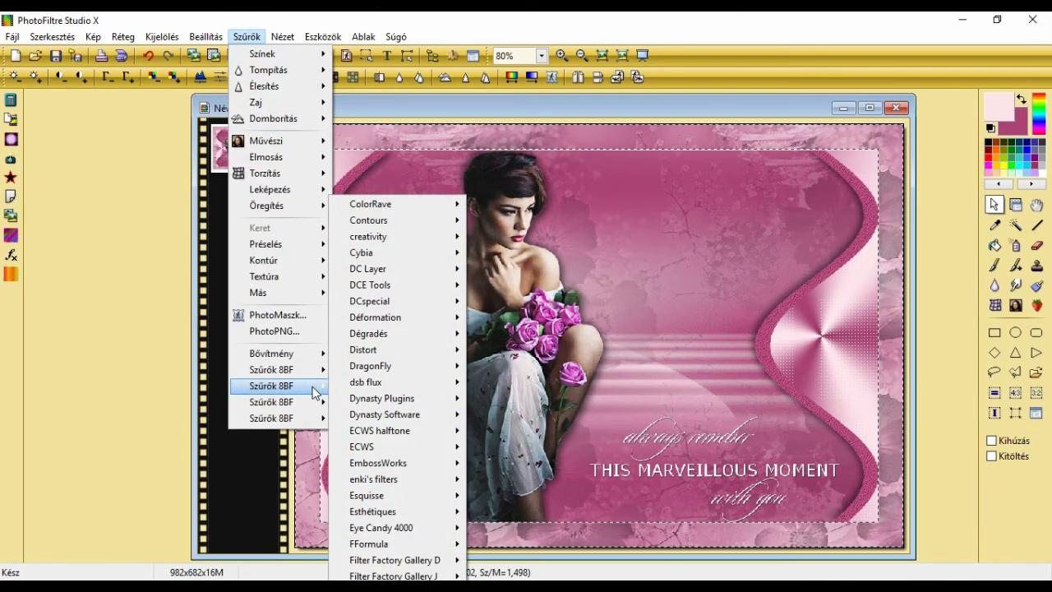
pyautogui.moveTo(255, 369)
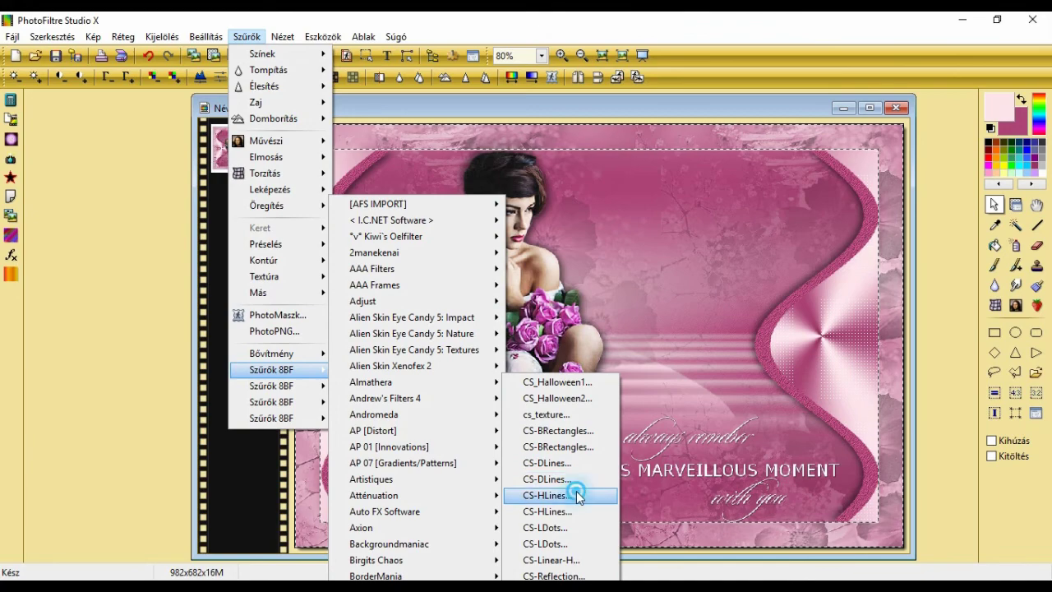
pyautogui.click(576, 494)
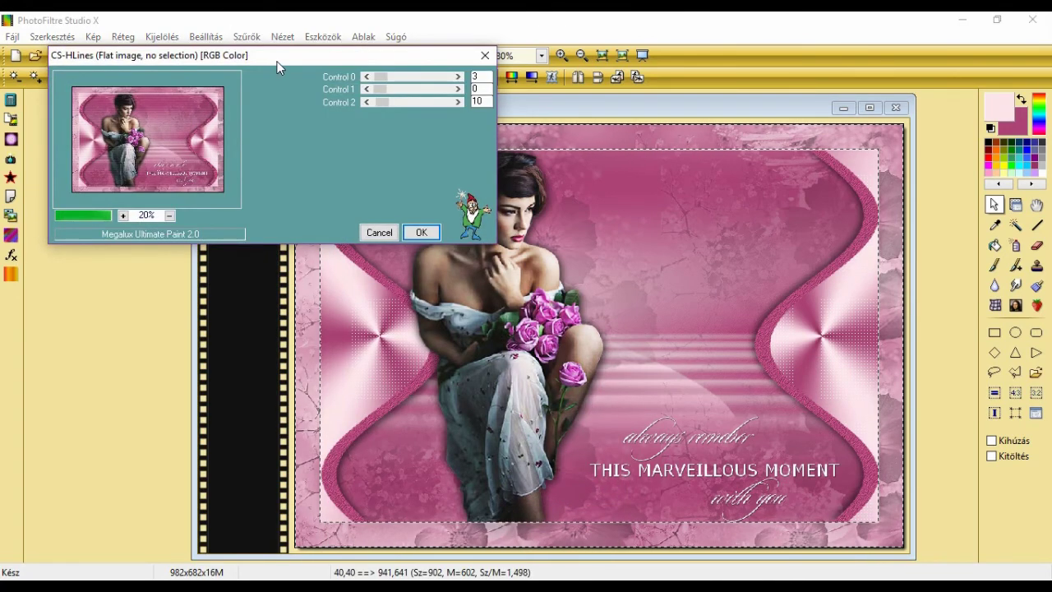
pyautogui.moveTo(277, 66); pyautogui.dragTo(478, 183)
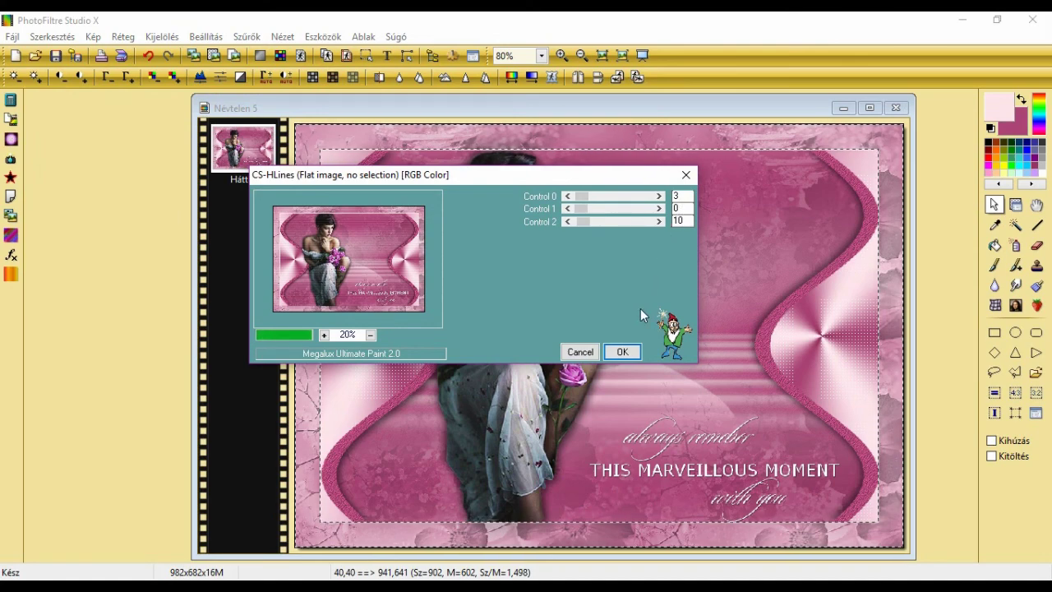
pyautogui.click(622, 351)
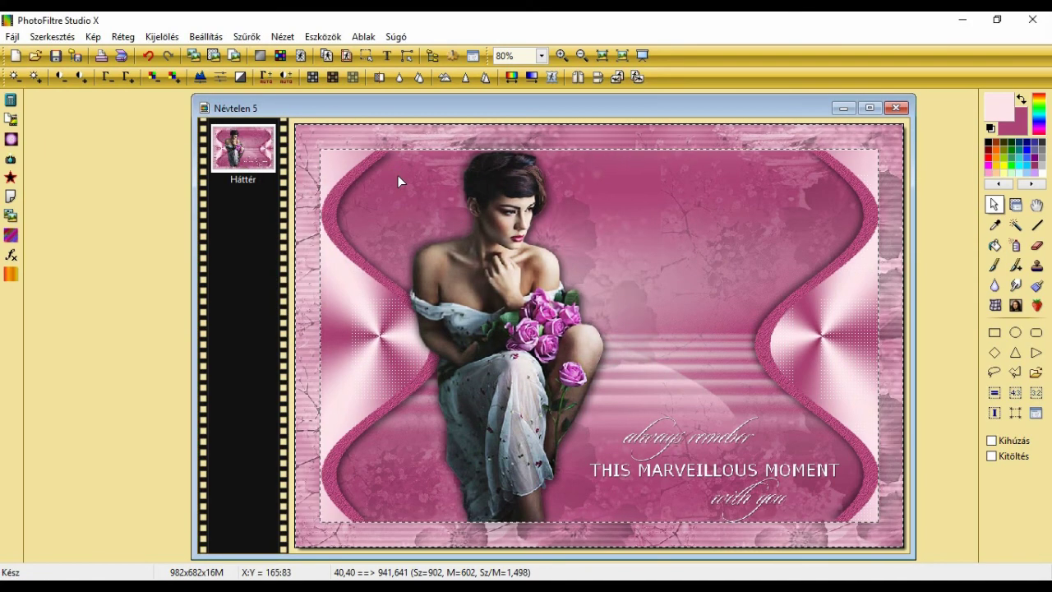
# - Sharpen the line-patterned frame with the micro contrast filter at 100% intensity and a 12-pixel radius
pyautogui.click(246, 36)
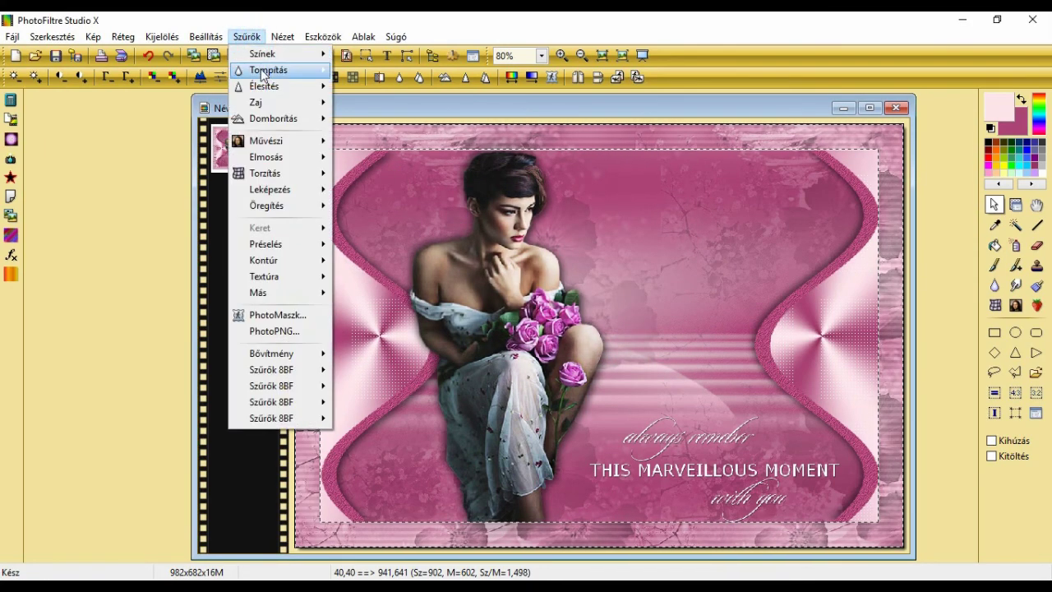
pyautogui.moveTo(265, 85)
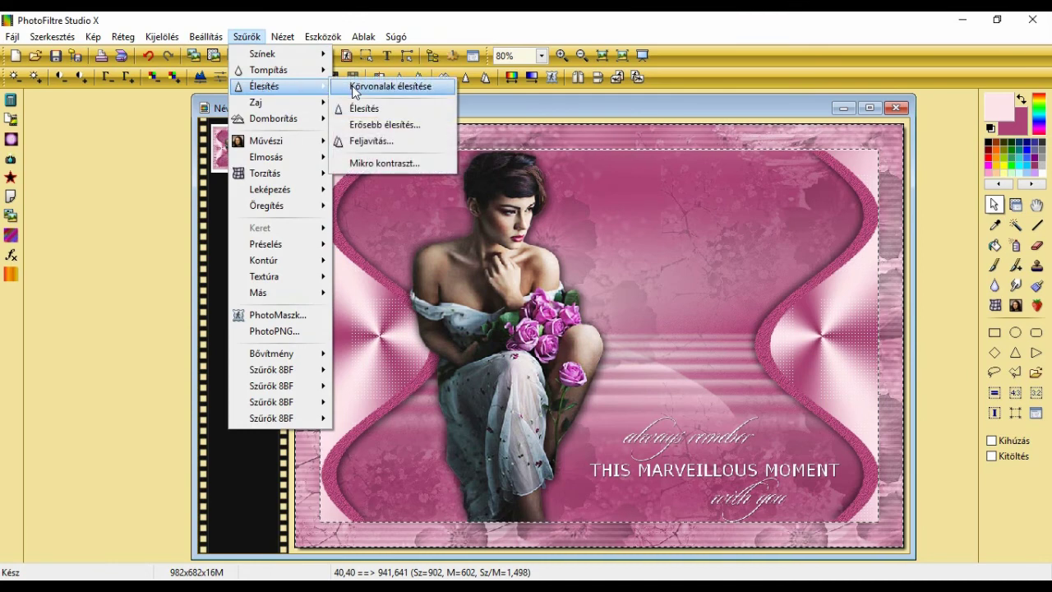
pyautogui.click(383, 162)
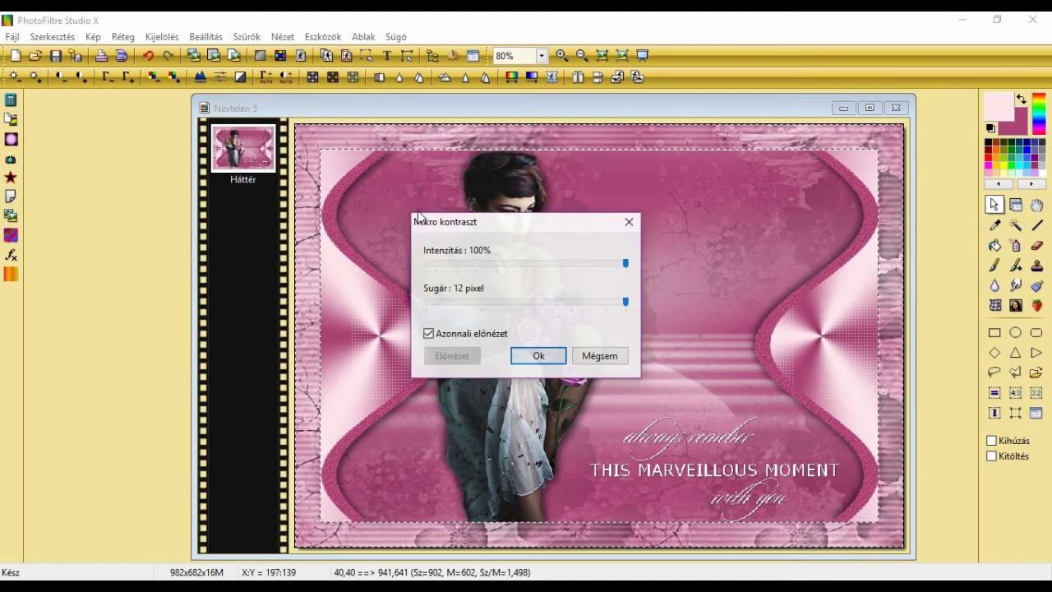
pyautogui.click(535, 357)
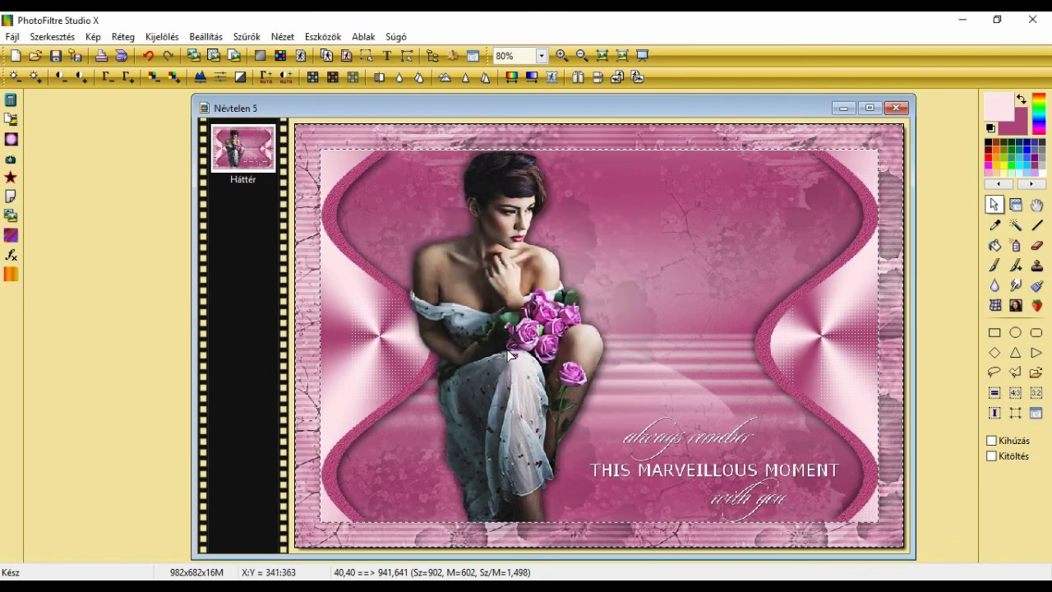
# - Invert the selection and add a black outer progressive contour around the inner picture with 50% opacity, width 5 and blur style
pyautogui.click(162, 39)
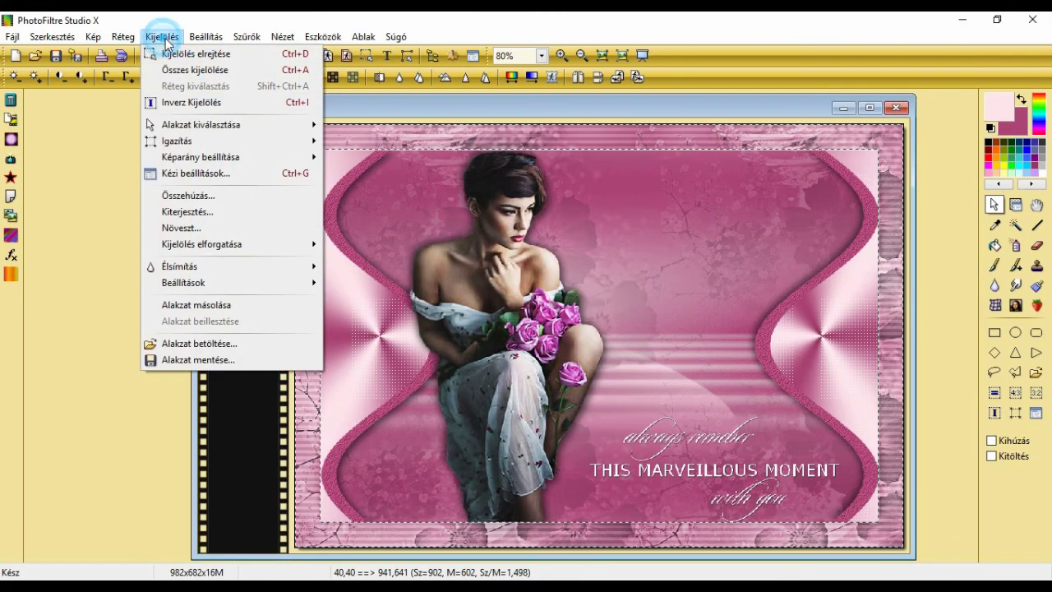
pyautogui.click(194, 101)
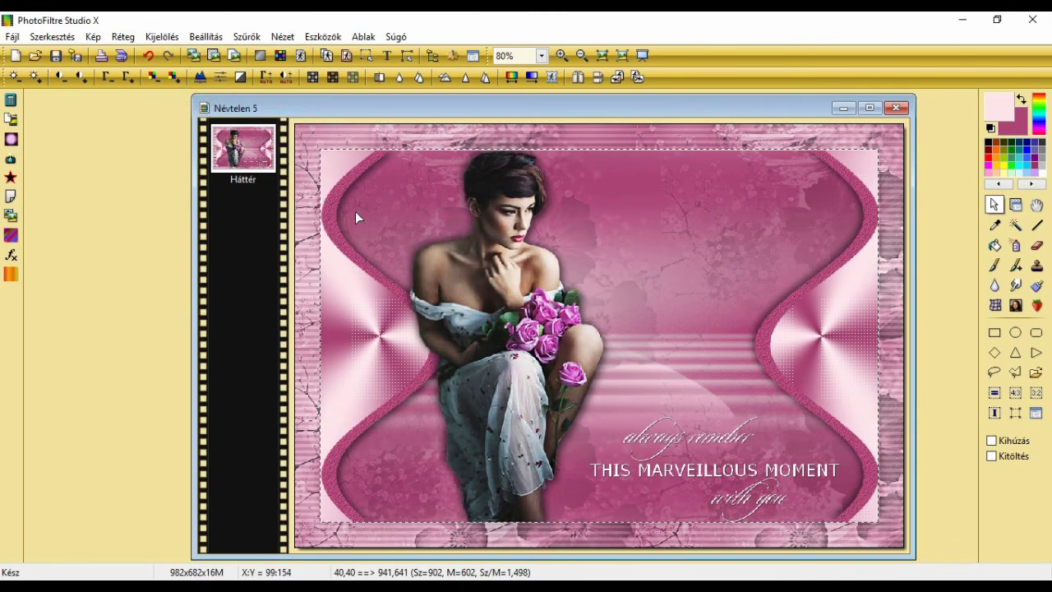
pyautogui.click(246, 37)
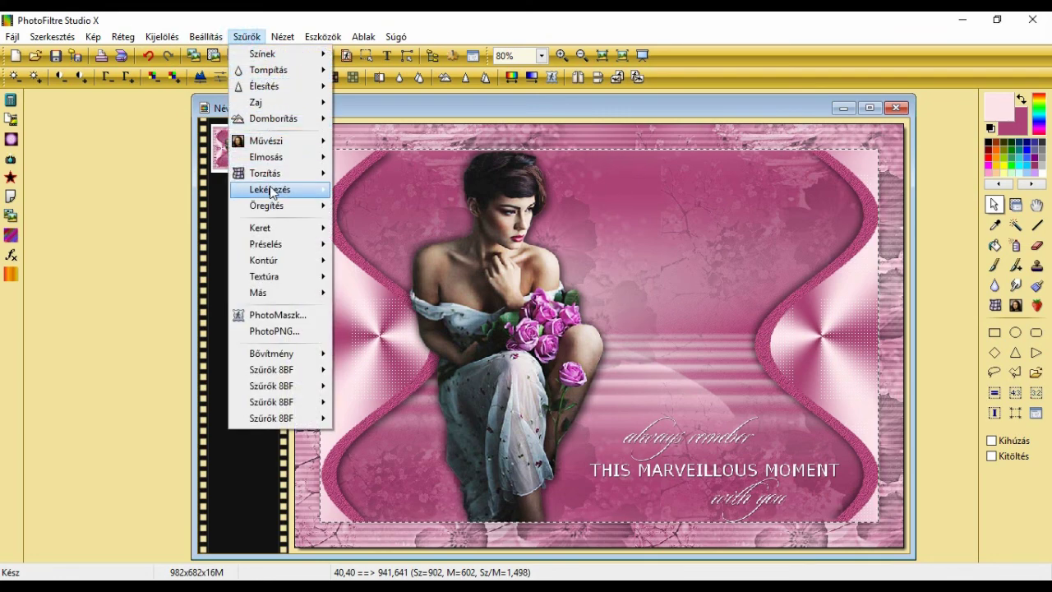
pyautogui.moveTo(270, 190)
pyautogui.click(390, 299)
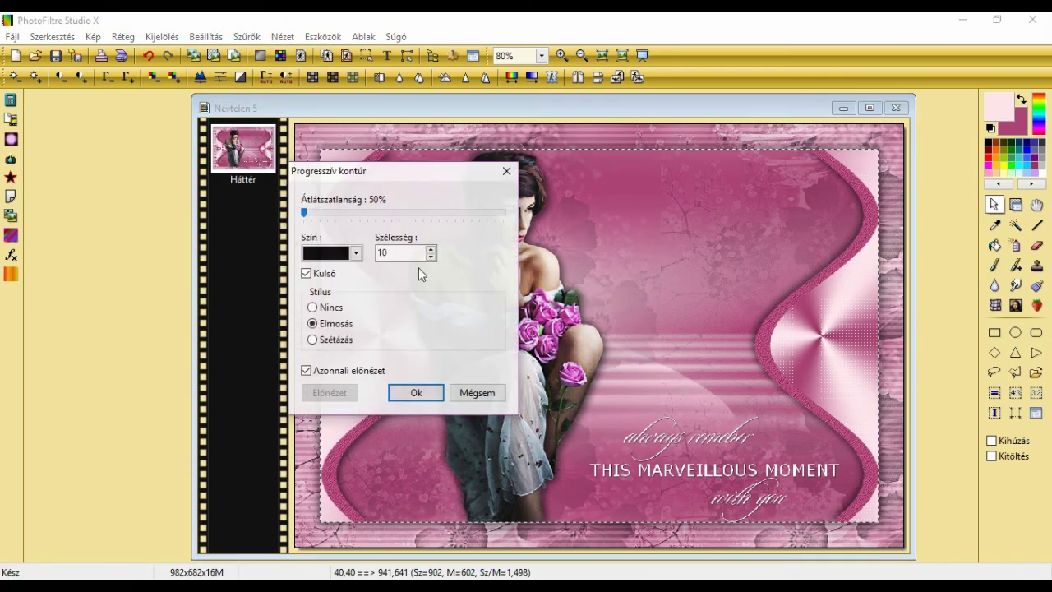
pyautogui.doubleClick(396, 254)
pyautogui.write('5')
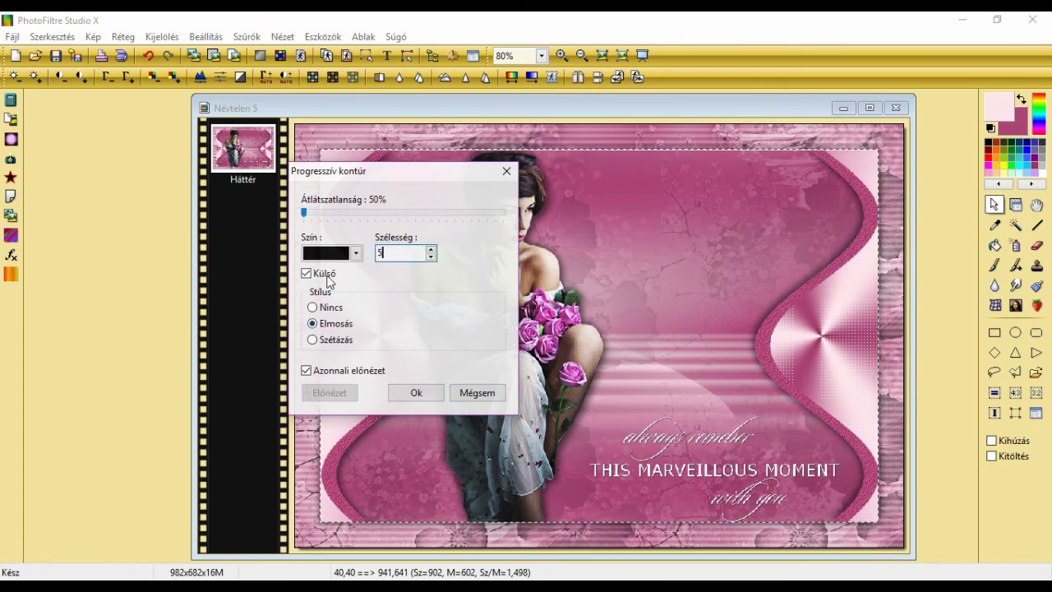
pyautogui.click(419, 391)
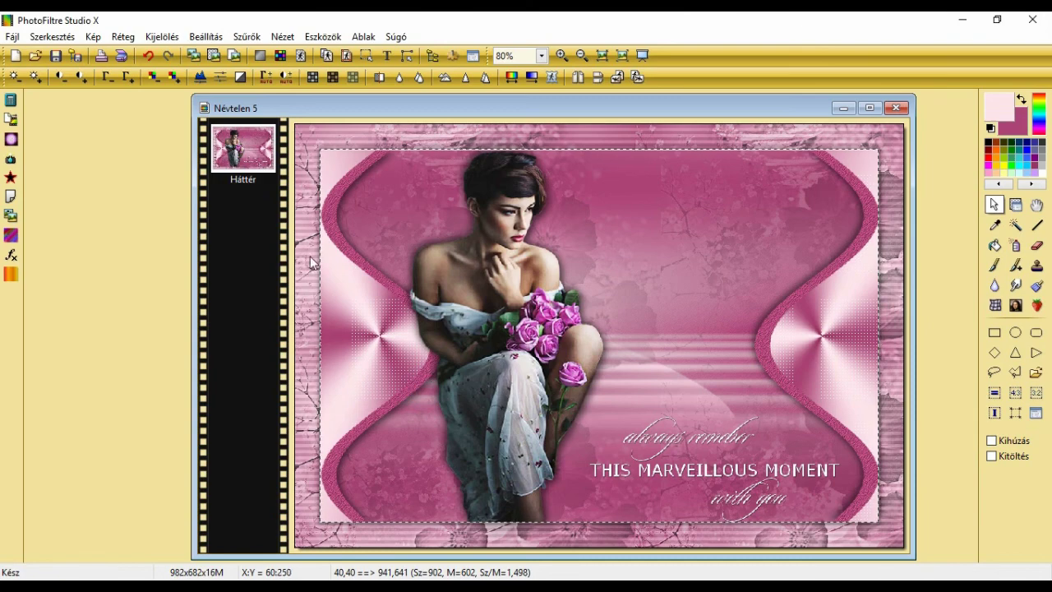
# - Remove the selection and resize the image to 800 × 556 pixels with proportions kept
pyautogui.click(161, 36)
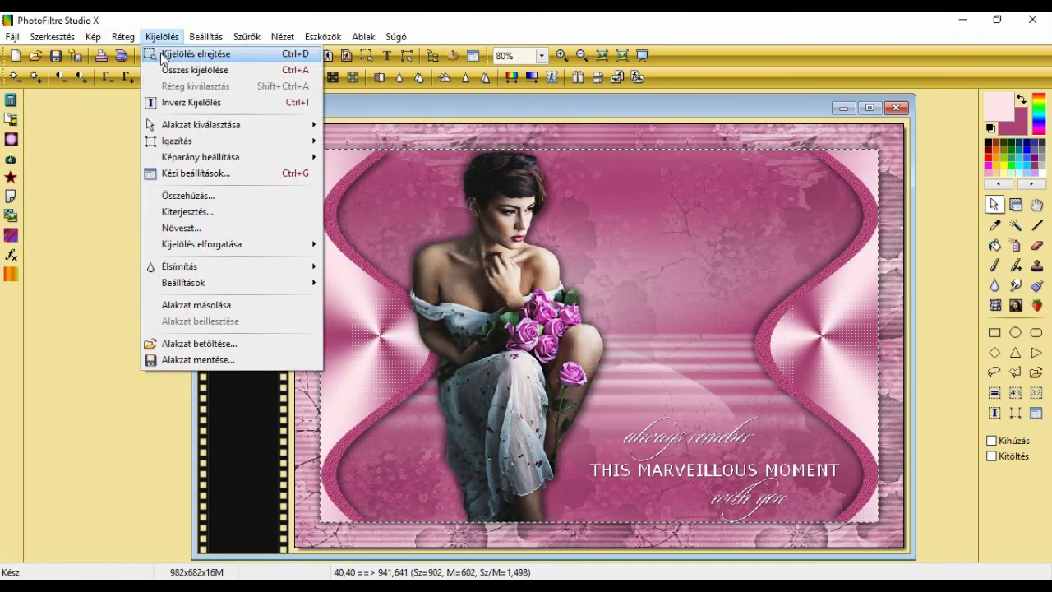
pyautogui.click(163, 54)
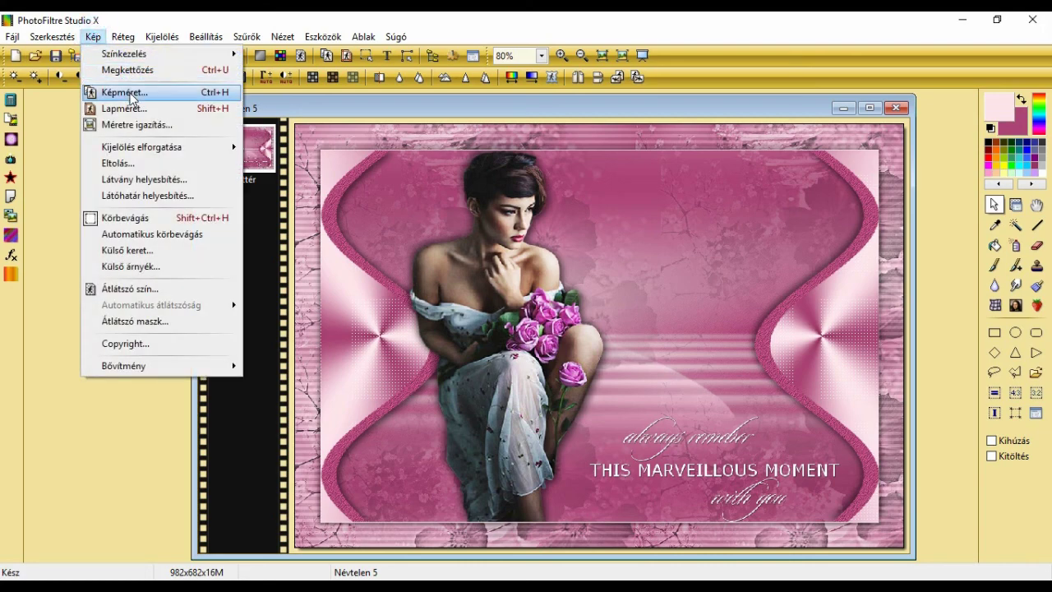
pyautogui.click(124, 92)
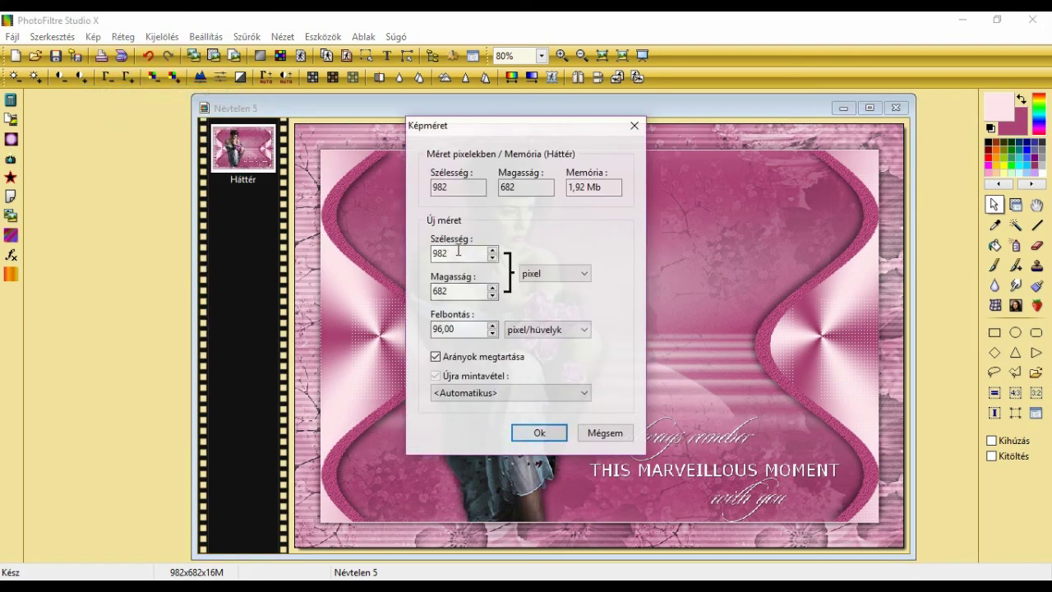
pyautogui.moveTo(450, 253); pyautogui.dragTo(422, 253)
pyautogui.write('800')
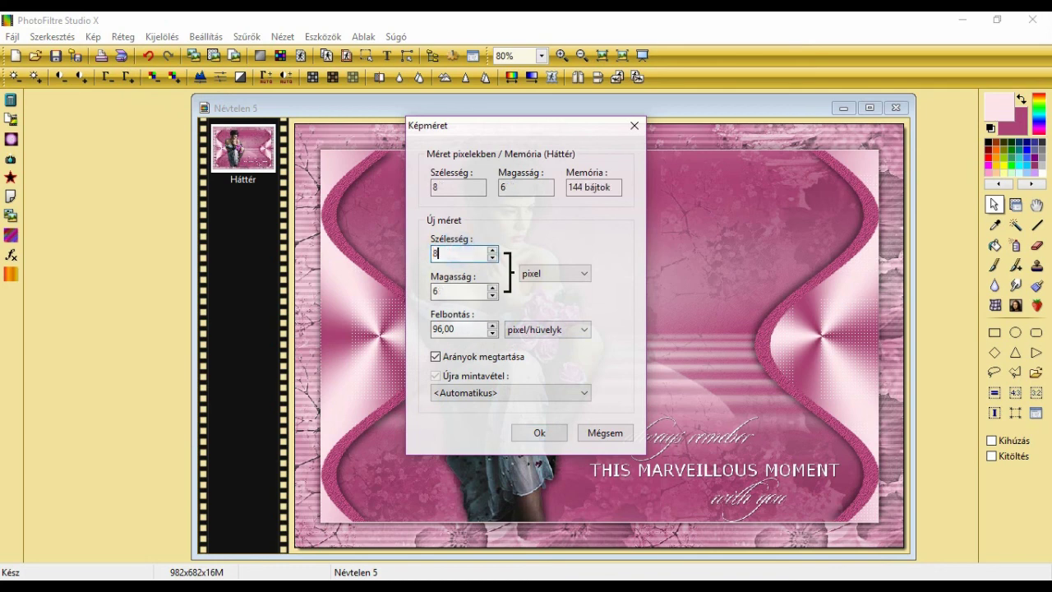
pyautogui.click(533, 434)
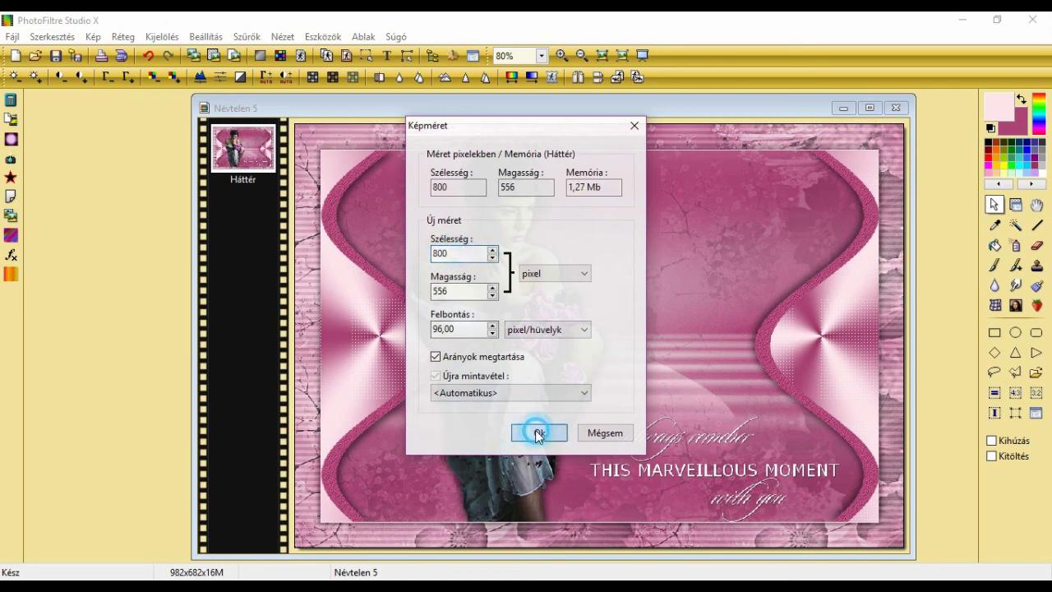